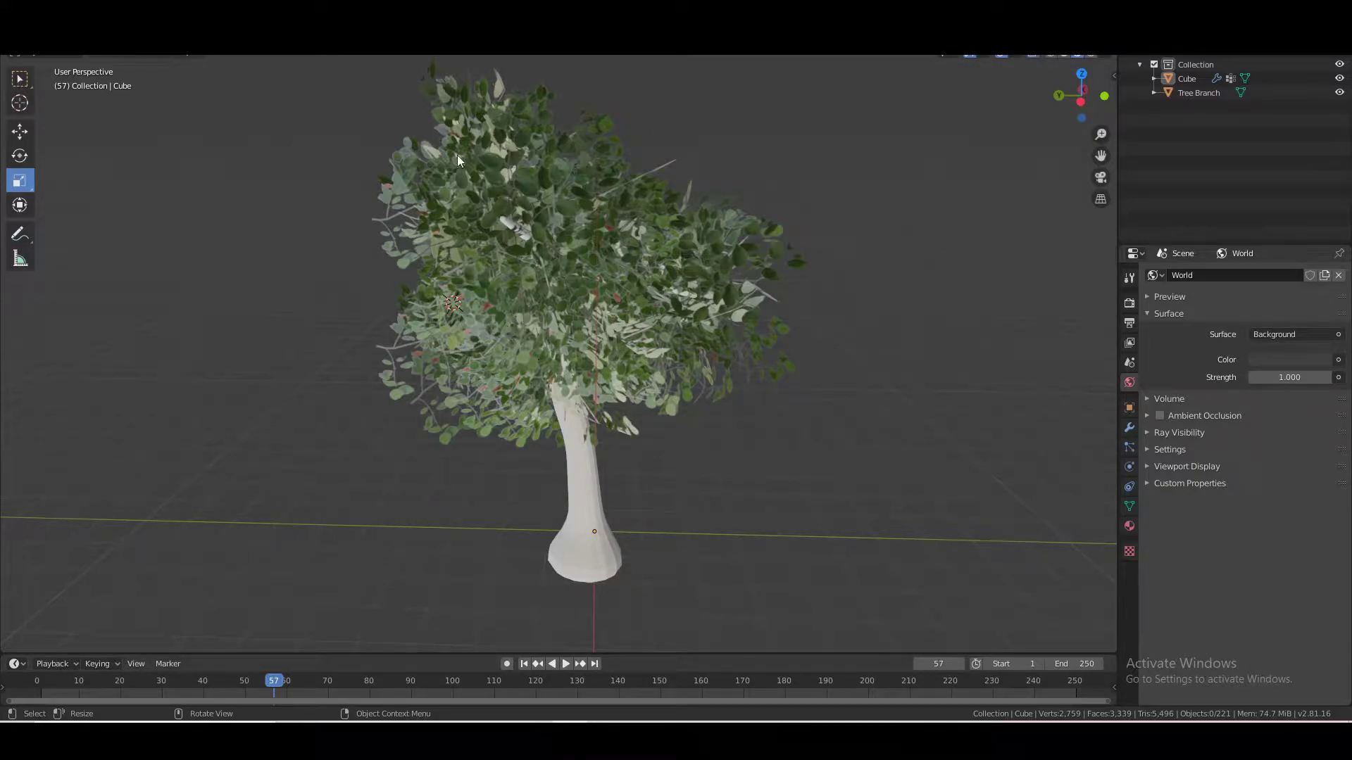
Select every object and export the whole tree scene as Tree.obj (Wavefront OBJ) into Documents
key("a")
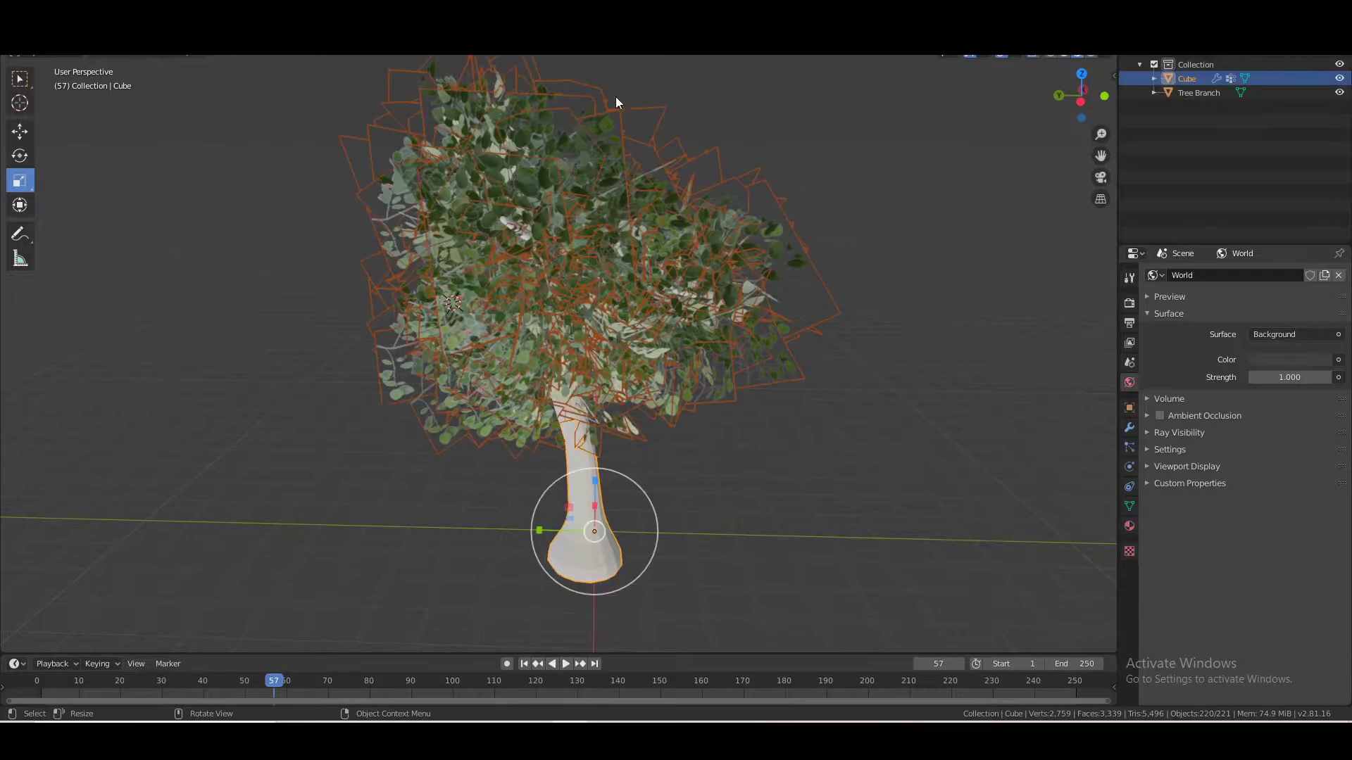
left_click(32, 10)
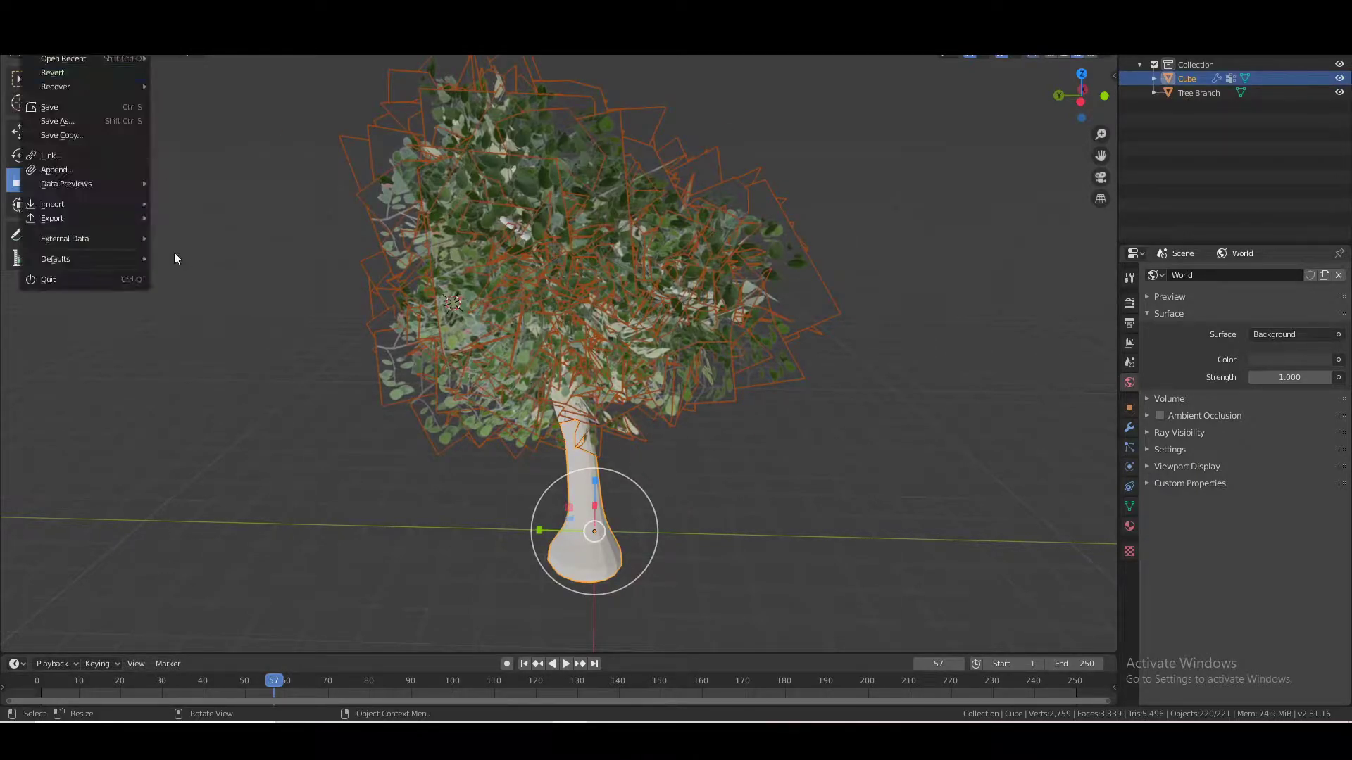
mouse_move(122, 218)
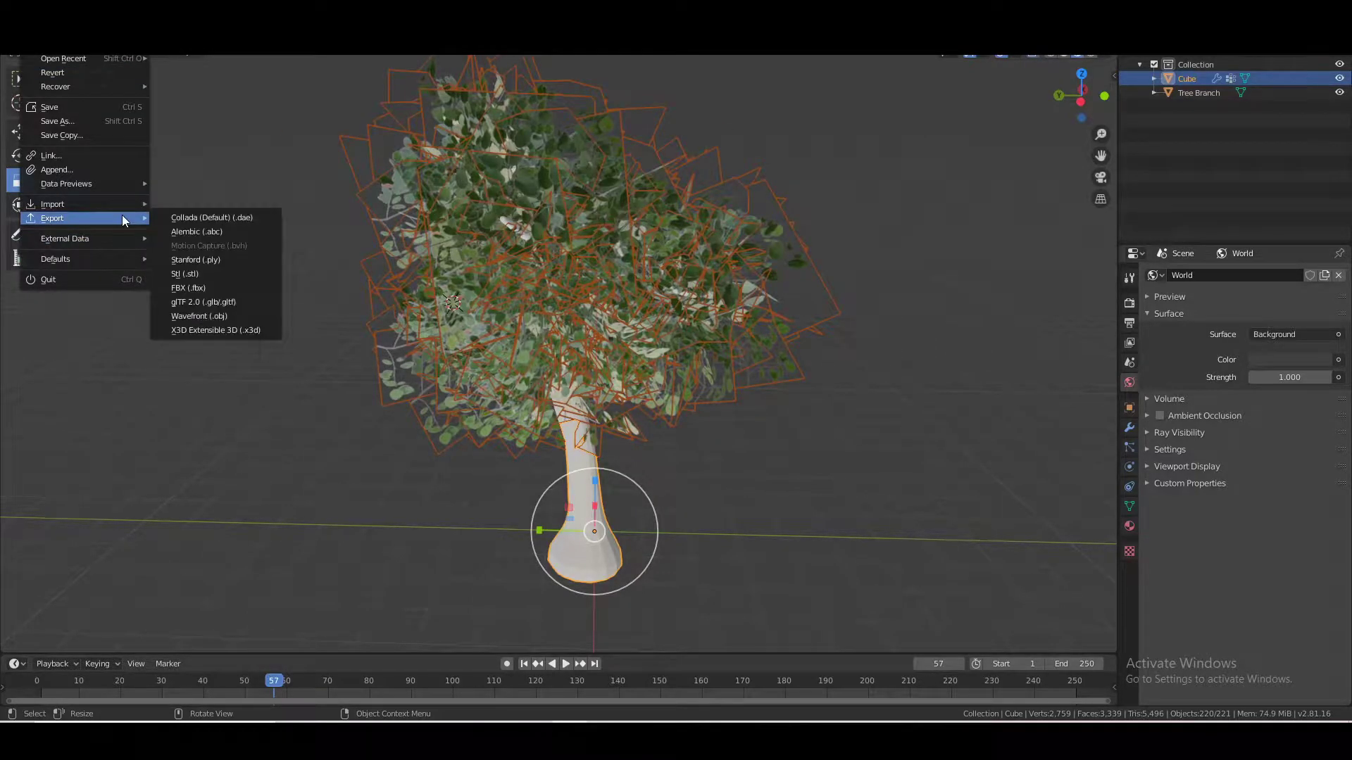
left_click(227, 319)
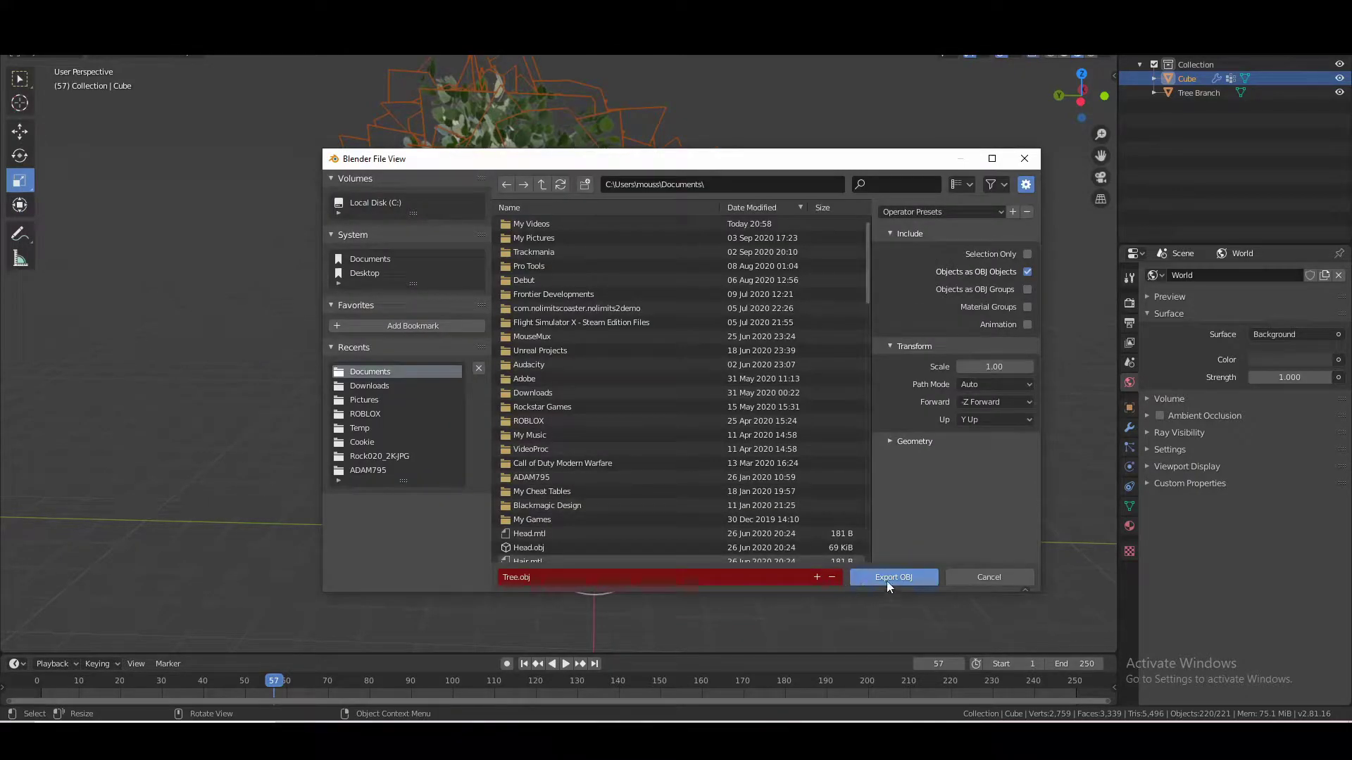
scroll(697, 421, "down", 10)
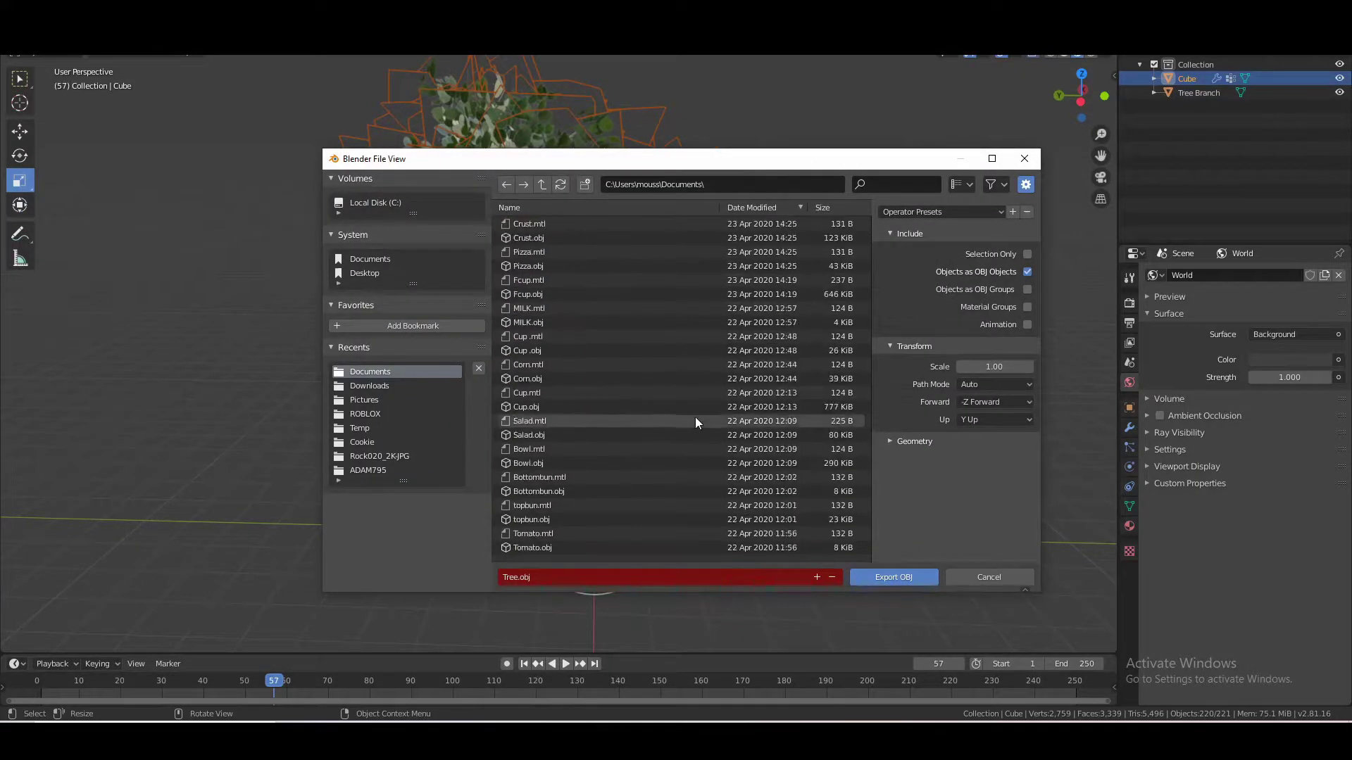
scroll(563, 398, "down", 1)
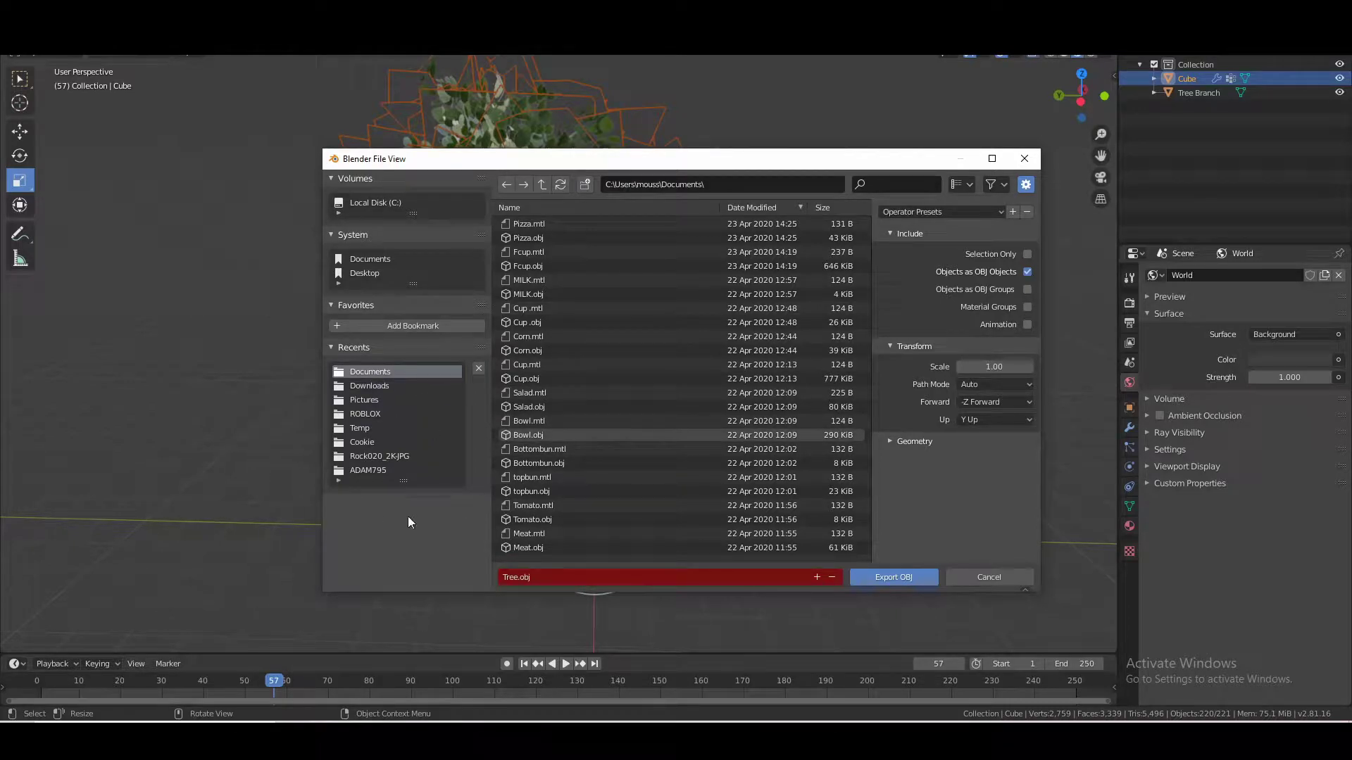
scroll(733, 459, "up", 10)
scroll(730, 458, "down", 5)
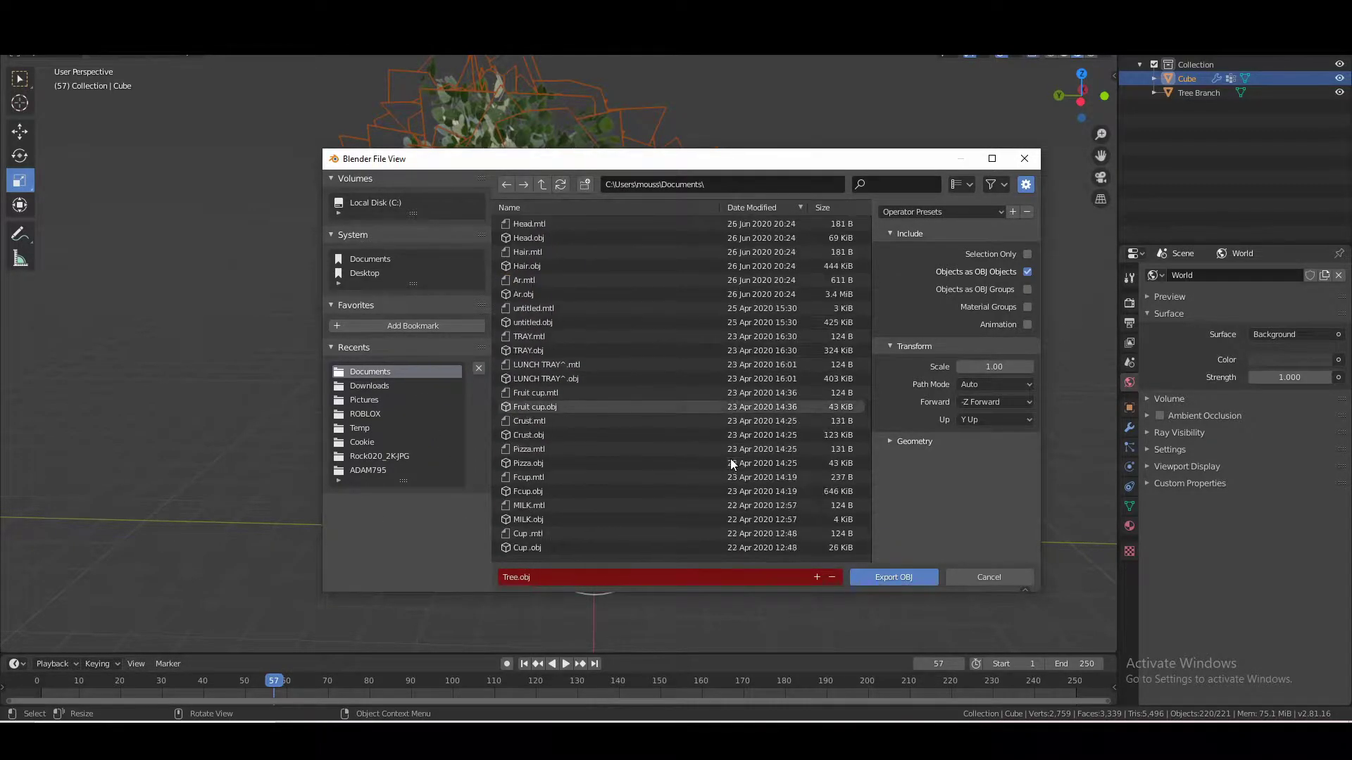
scroll(735, 455, "down", 10)
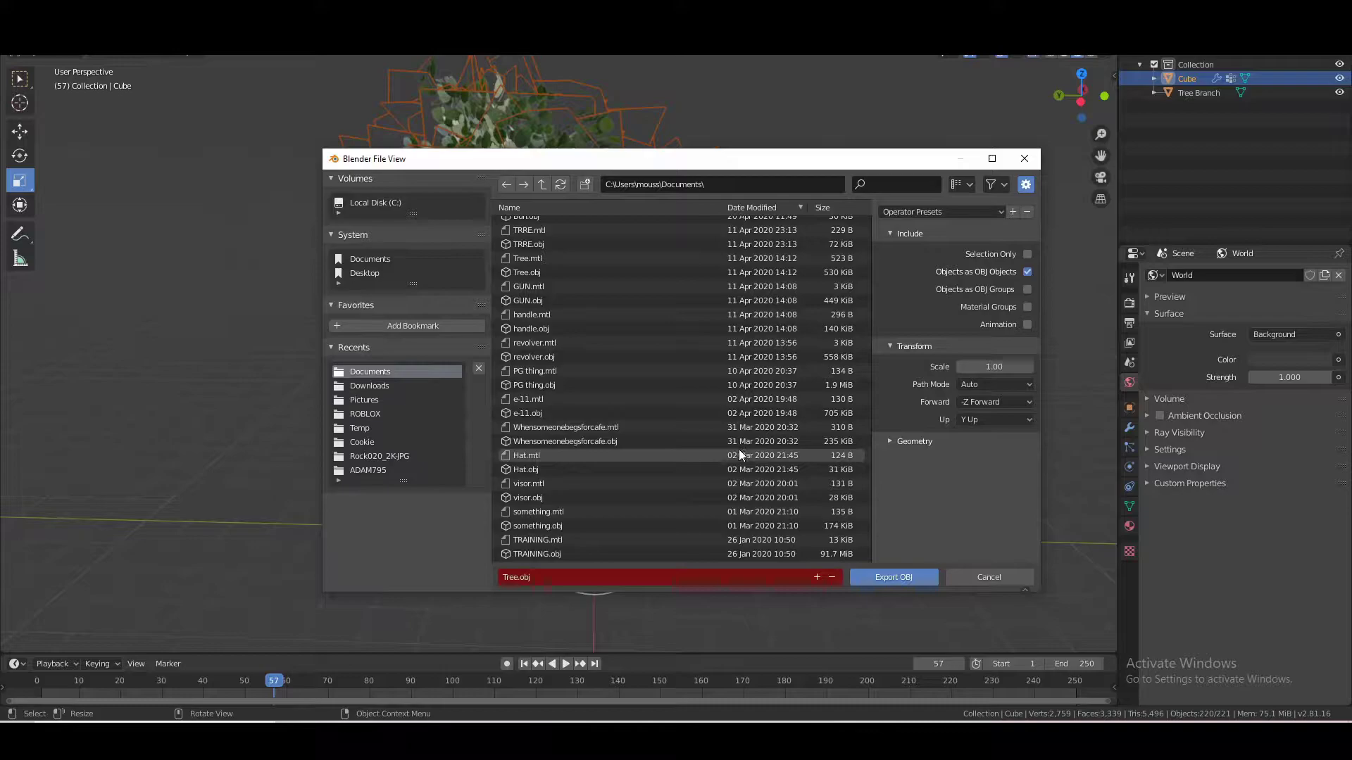
scroll(719, 380, "up", 15)
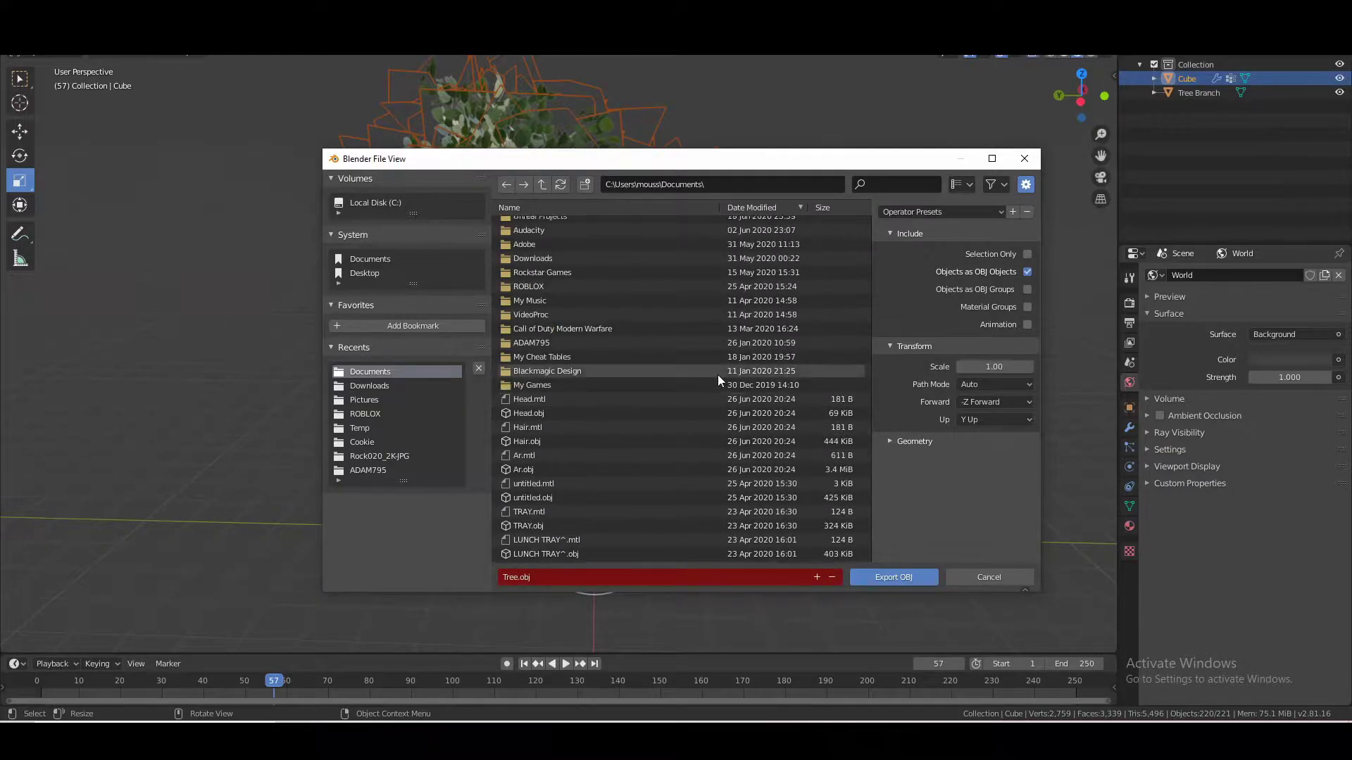
scroll(718, 378, "down", 5)
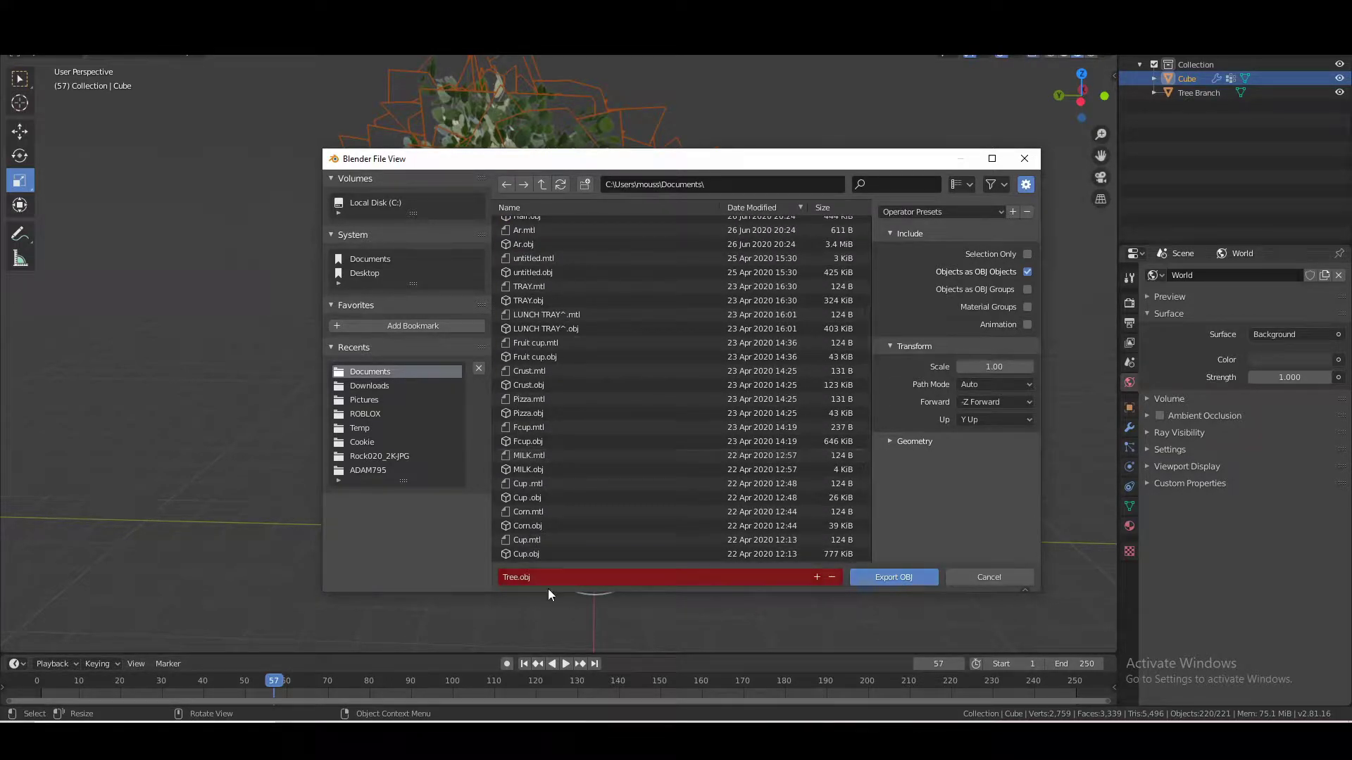
left_click(892, 572)
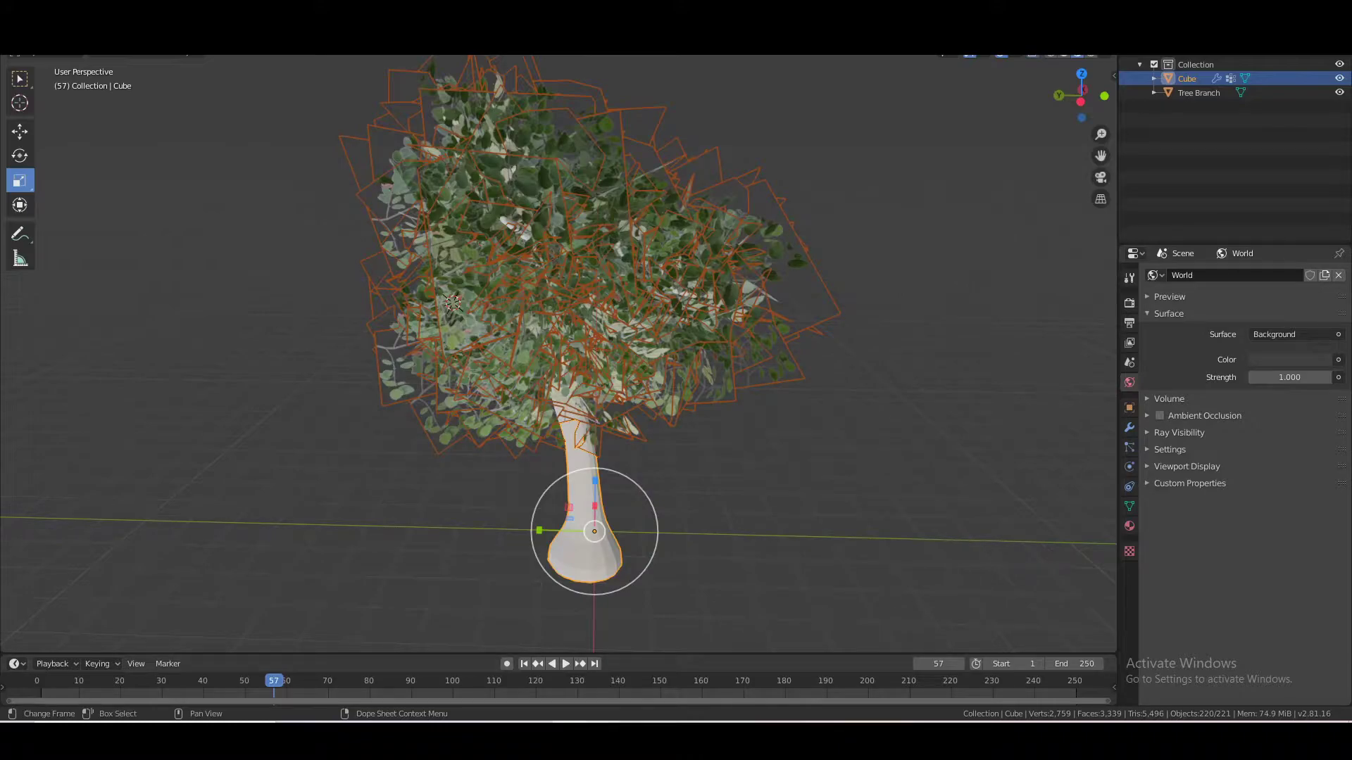
Insert a new MeshPart into the Workspace and select it
scroll(733, 293, "up", 5)
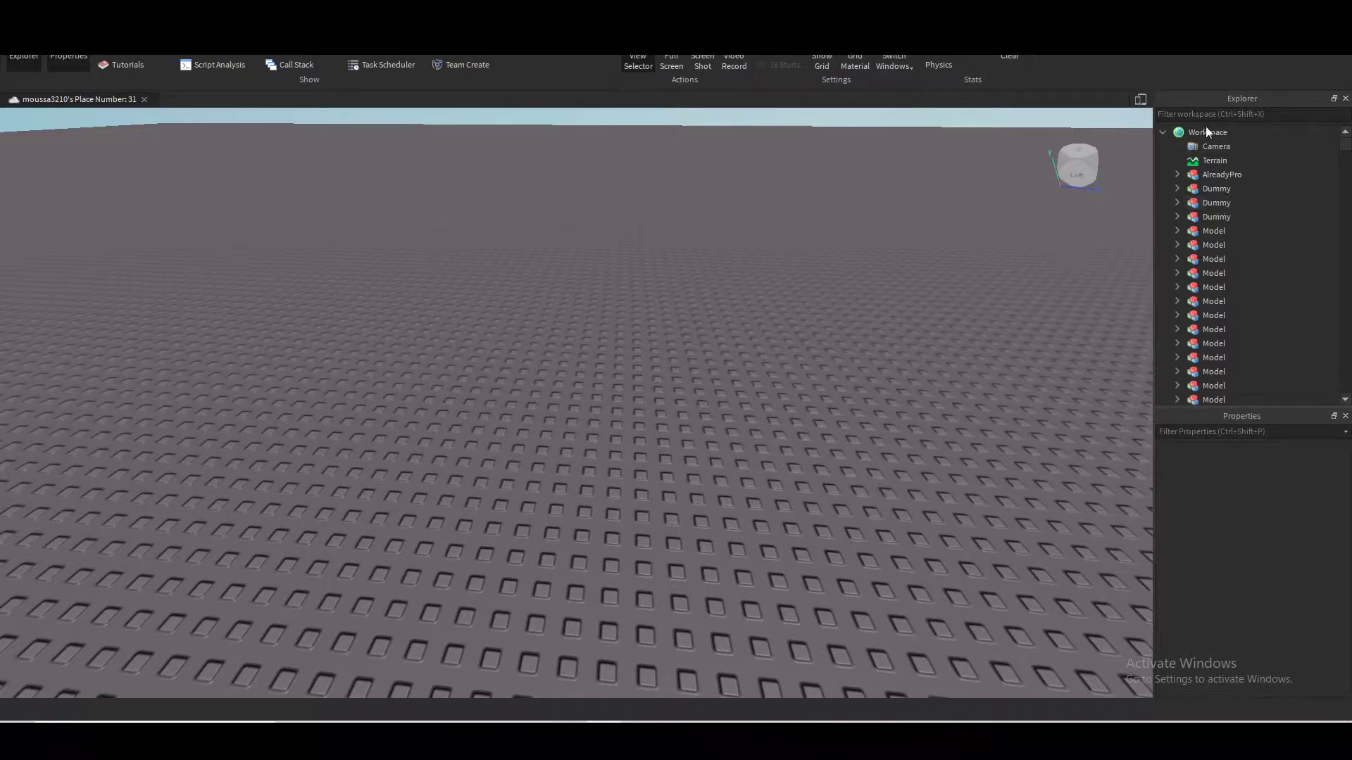
left_click(1237, 133)
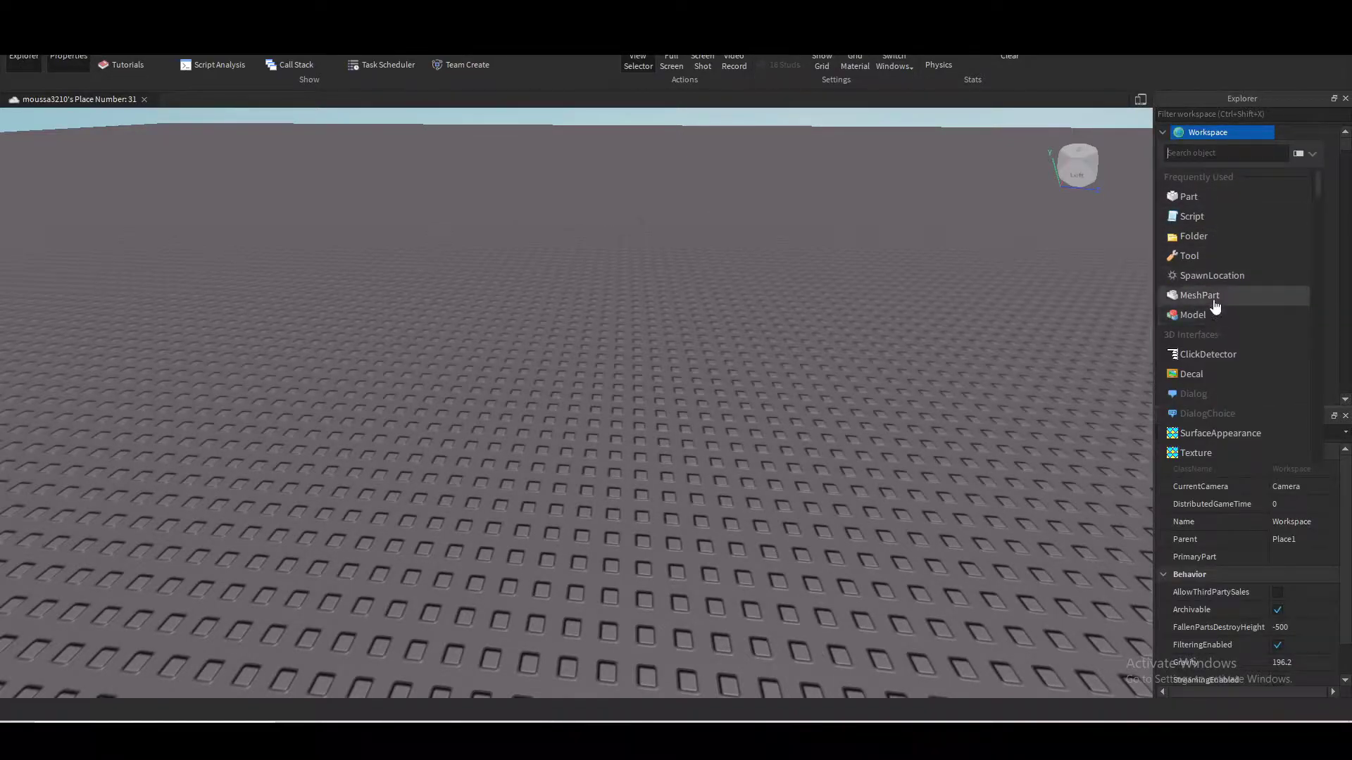
left_click(1213, 303)
scroll(702, 395, "up", 5)
scroll(589, 418, "down", 5)
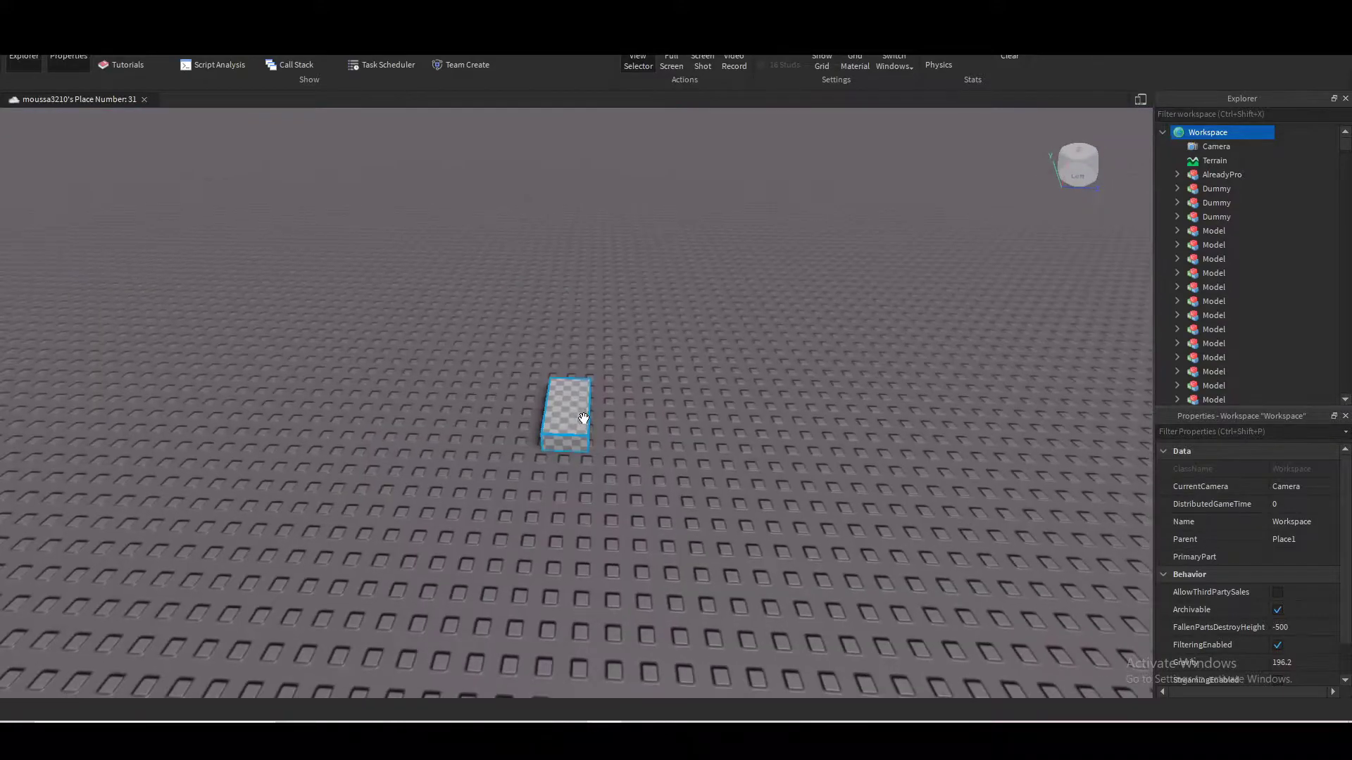
scroll(634, 356, "up", 3)
scroll(634, 356, "up", 3)
left_click(634, 356)
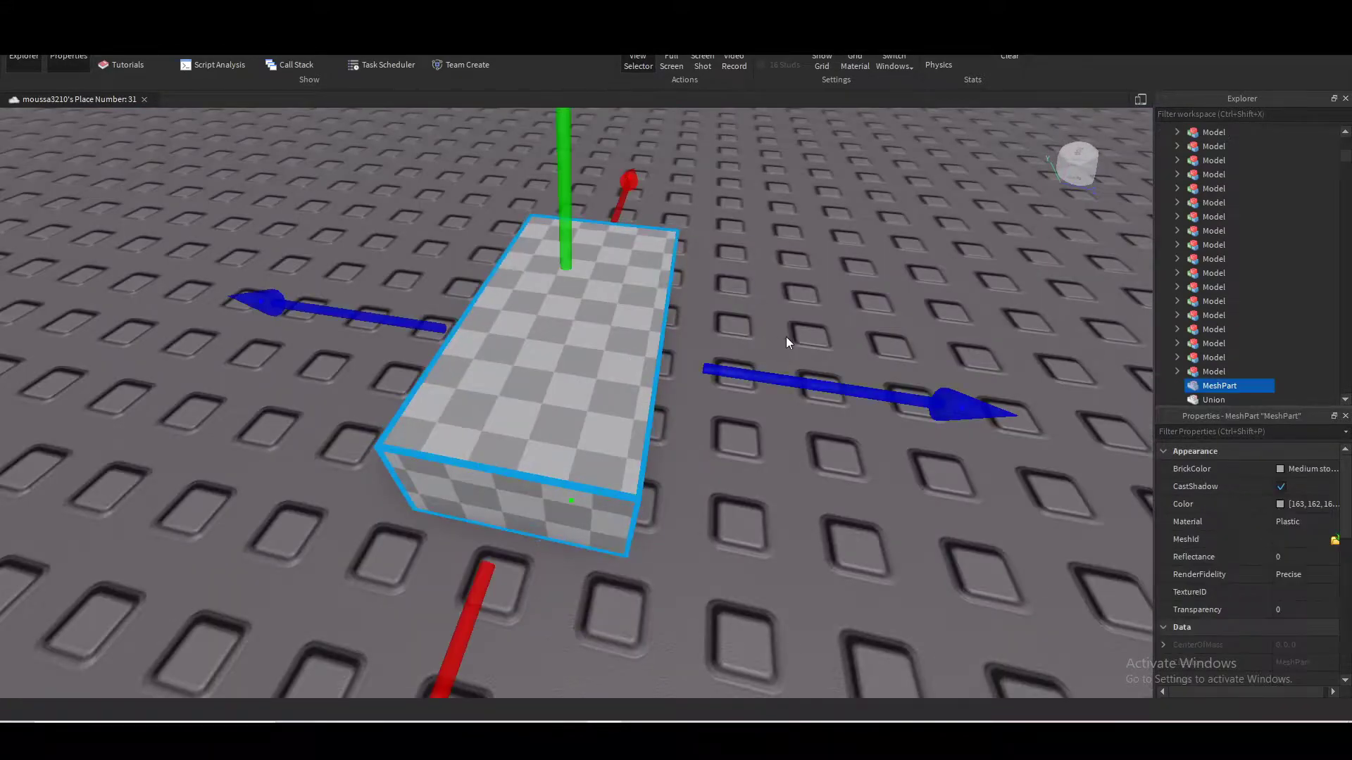
Load Tree.obj from Documents into the MeshPart's MeshId, keeping the mesh's saved location
scroll(791, 342, "down", 5)
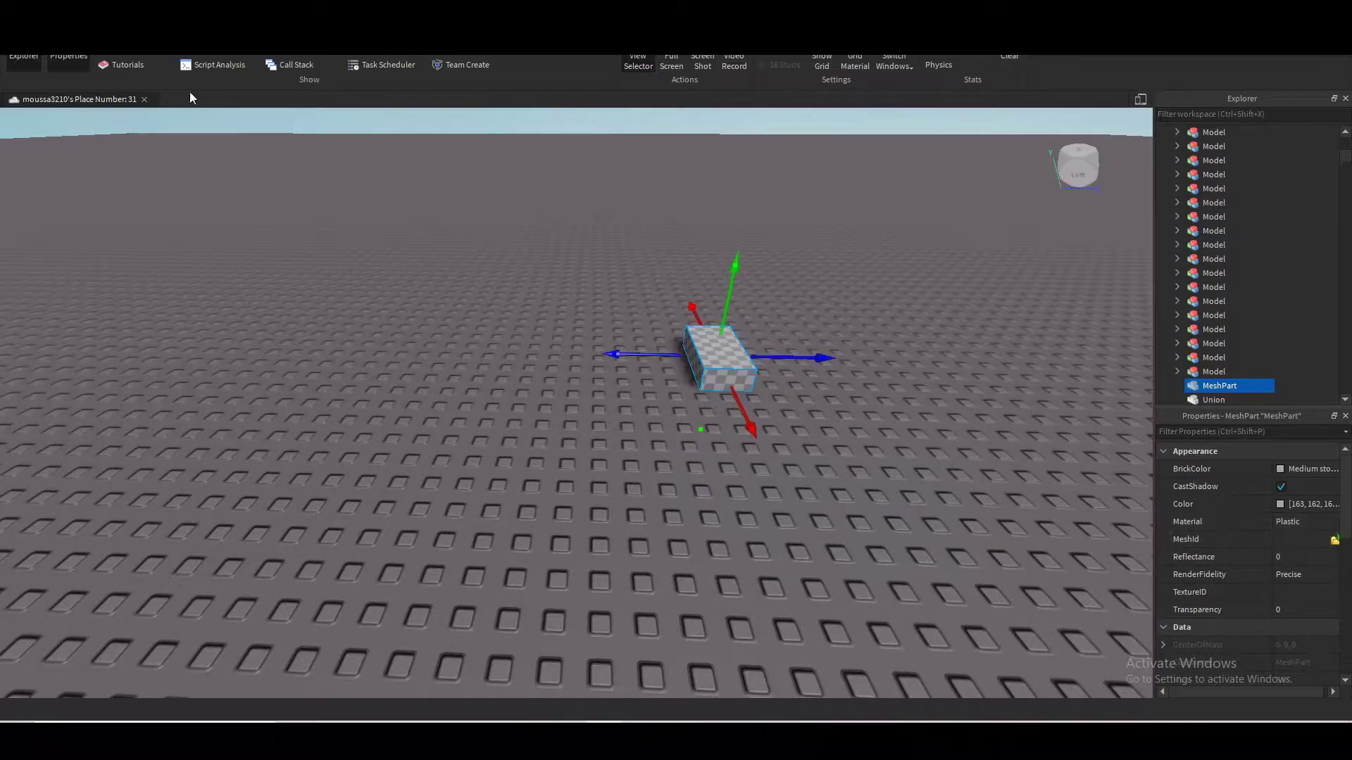
left_click(1278, 539)
left_click(1334, 540)
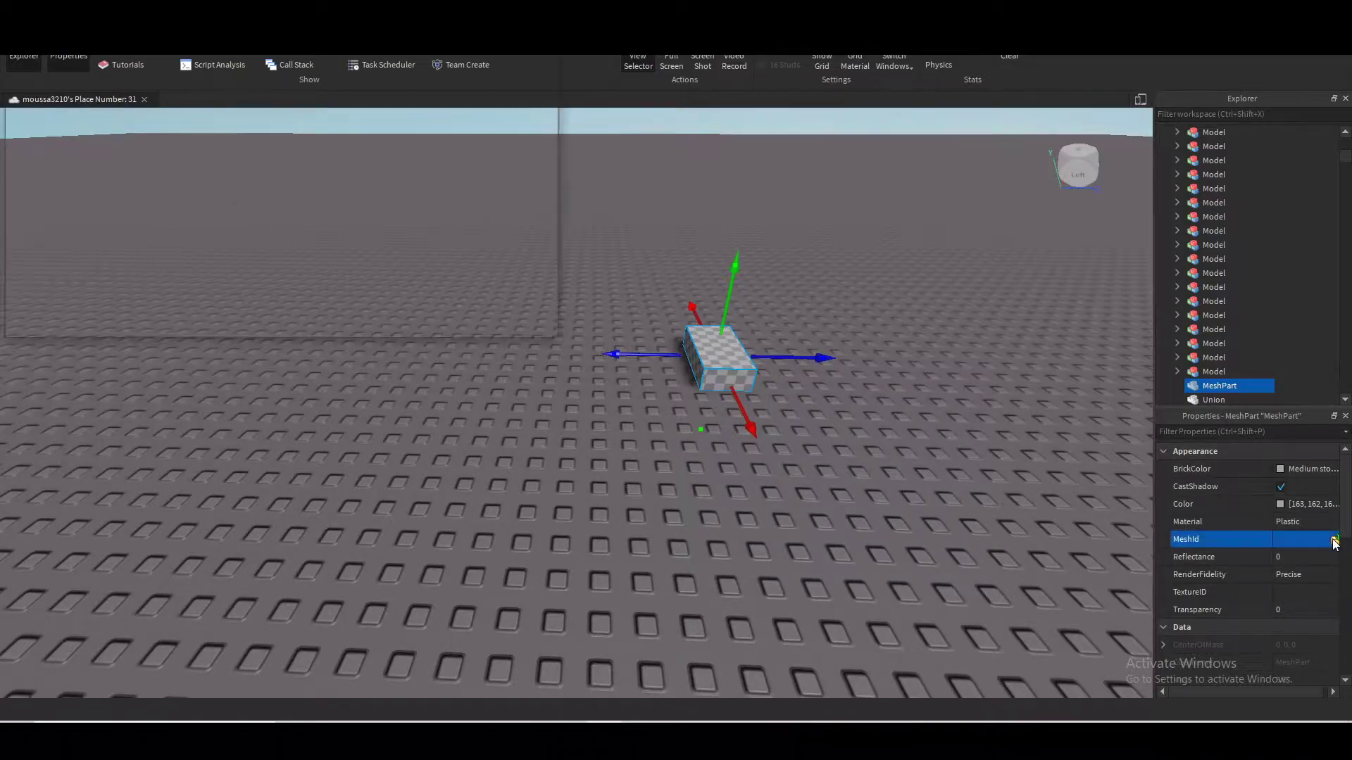
scroll(419, 214, "down", 15)
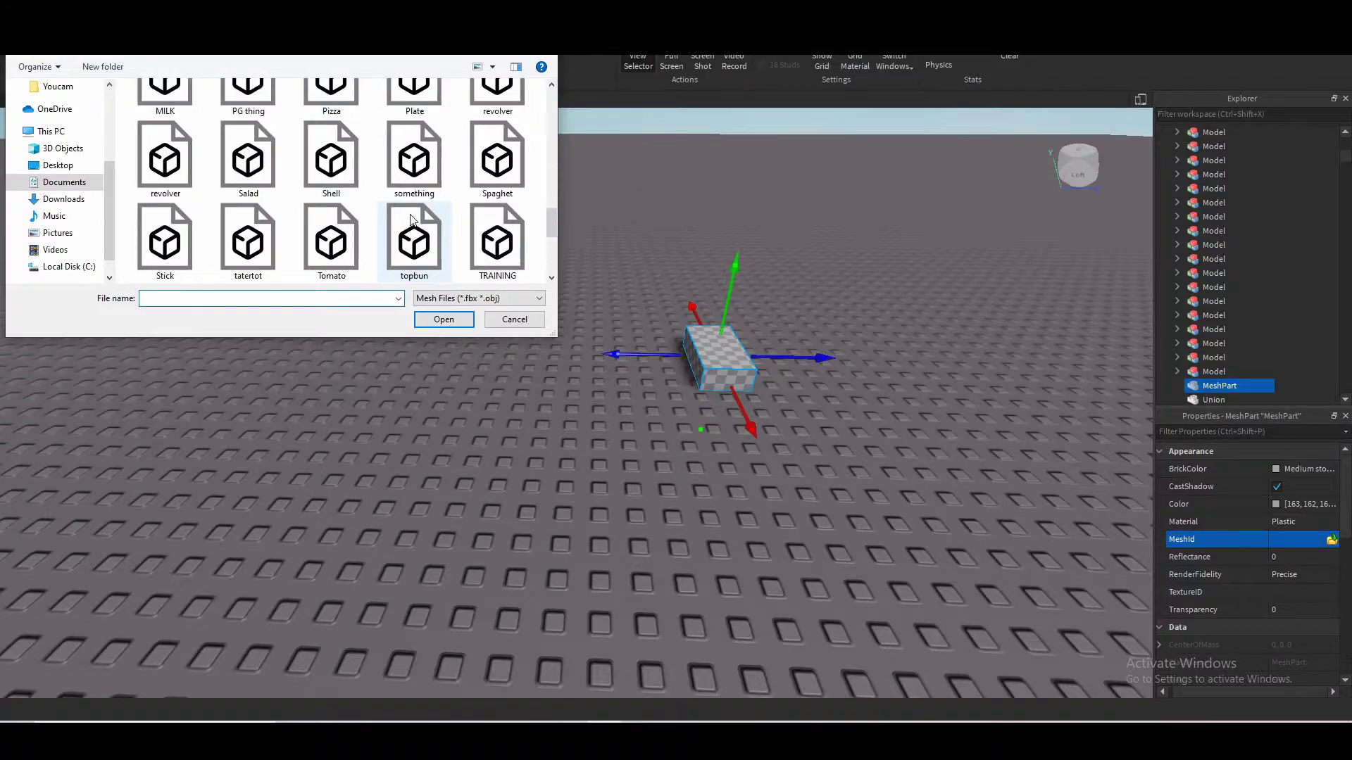
left_click(348, 169)
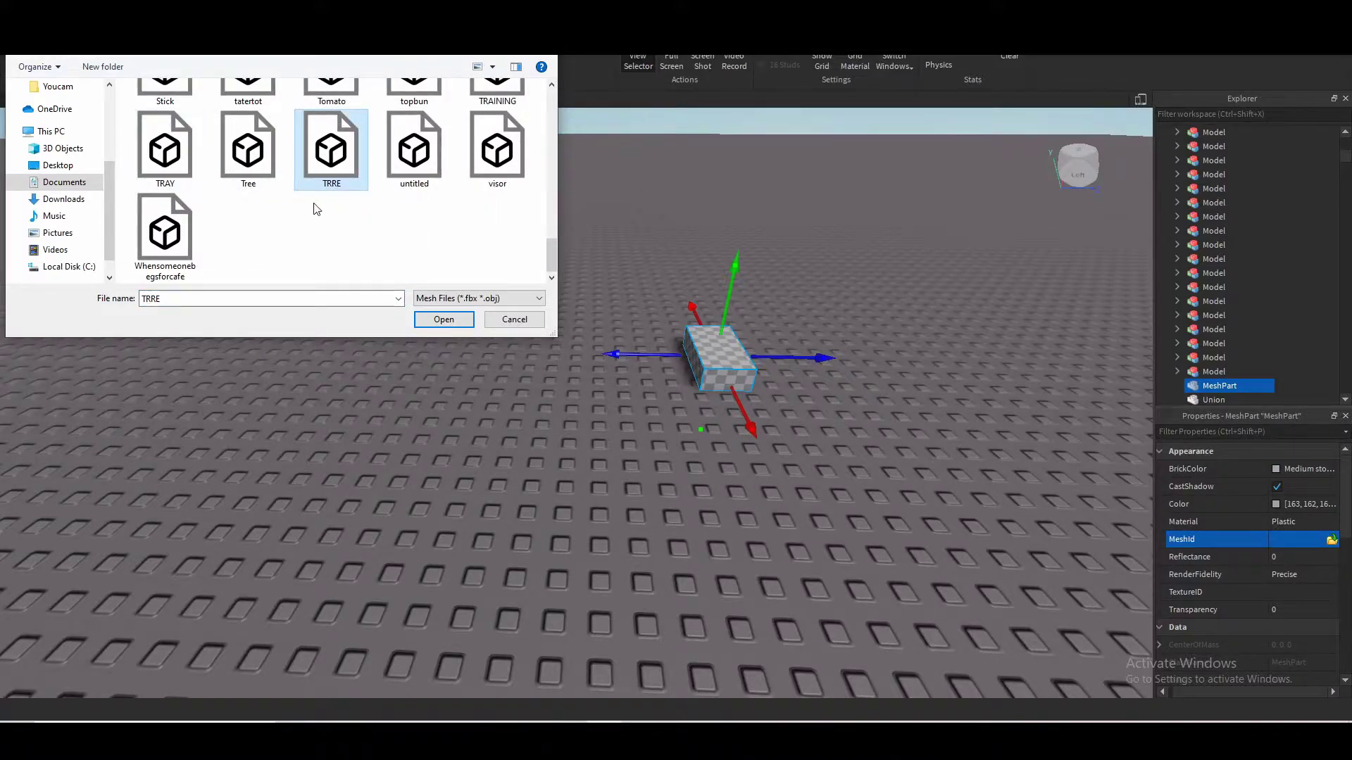
left_click(265, 165)
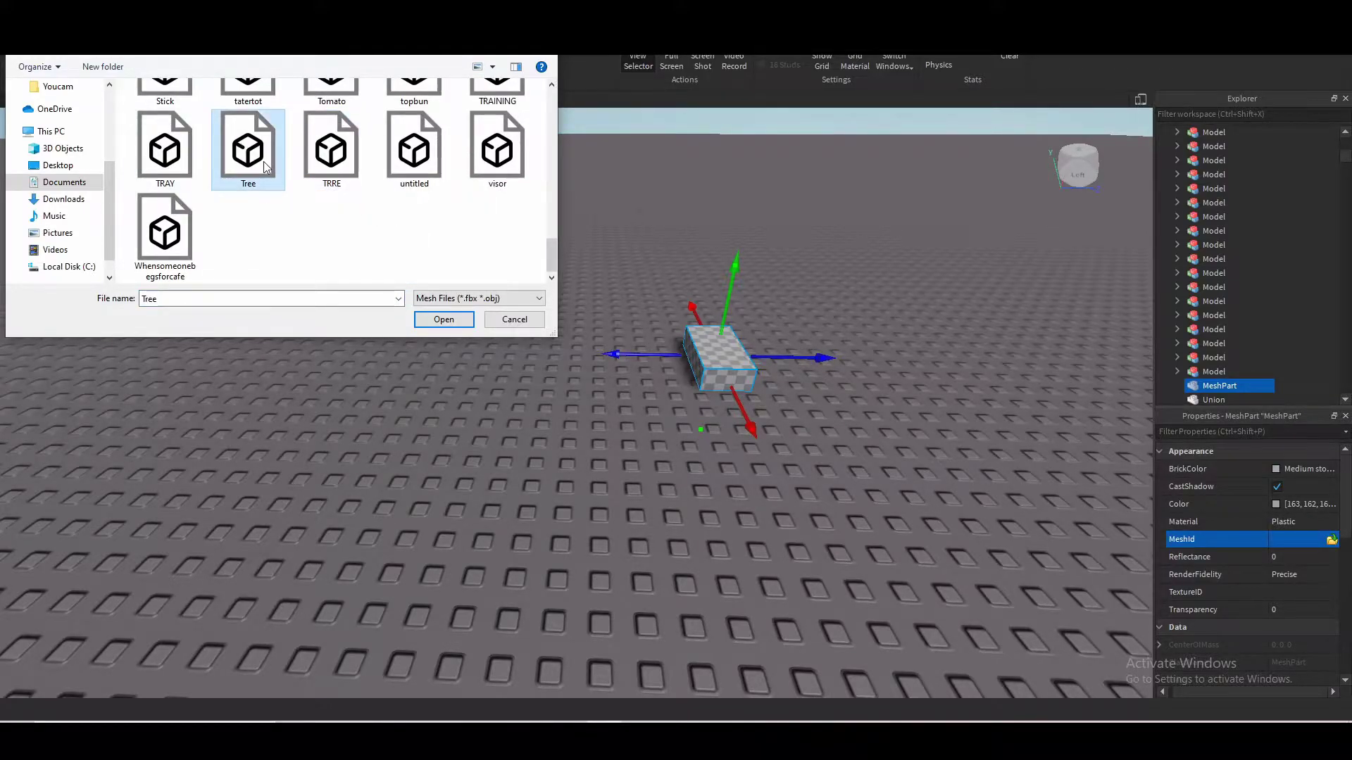
left_click(443, 320)
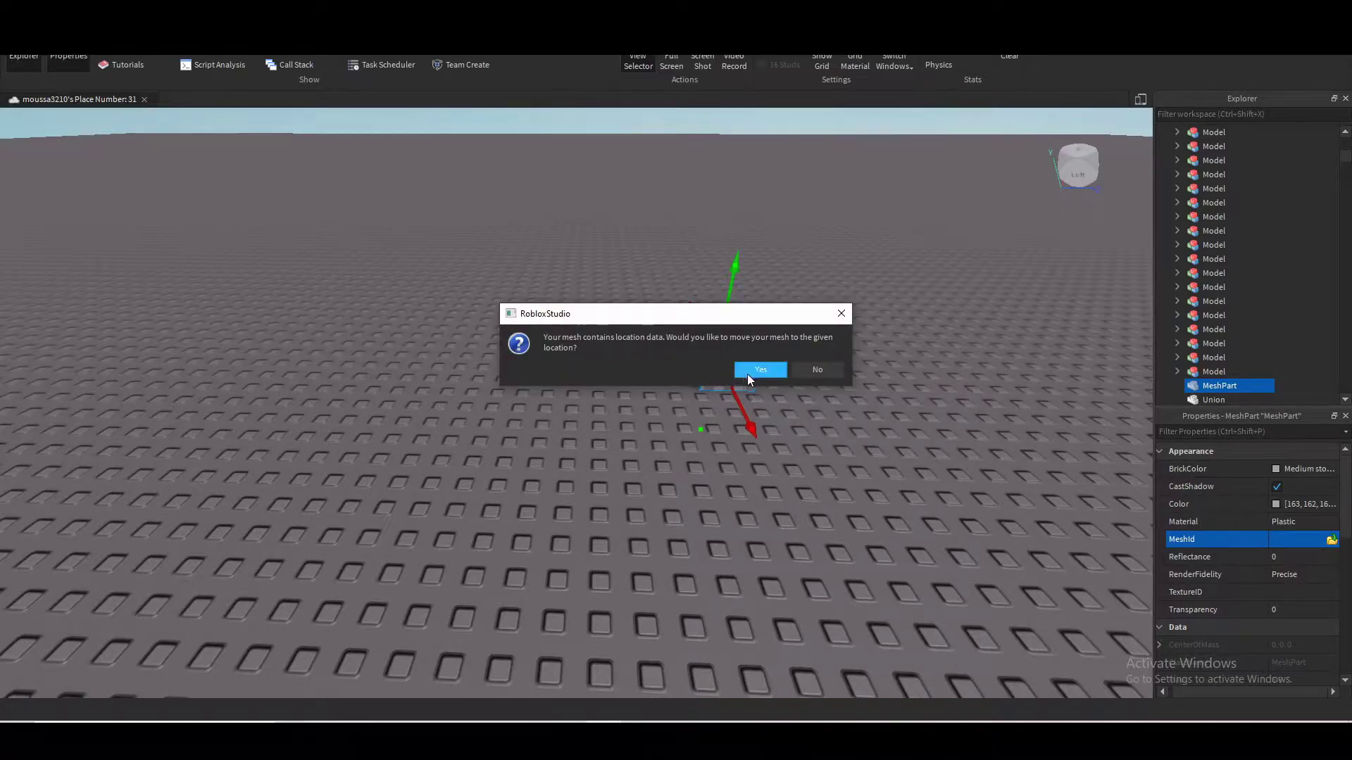
left_click(752, 372)
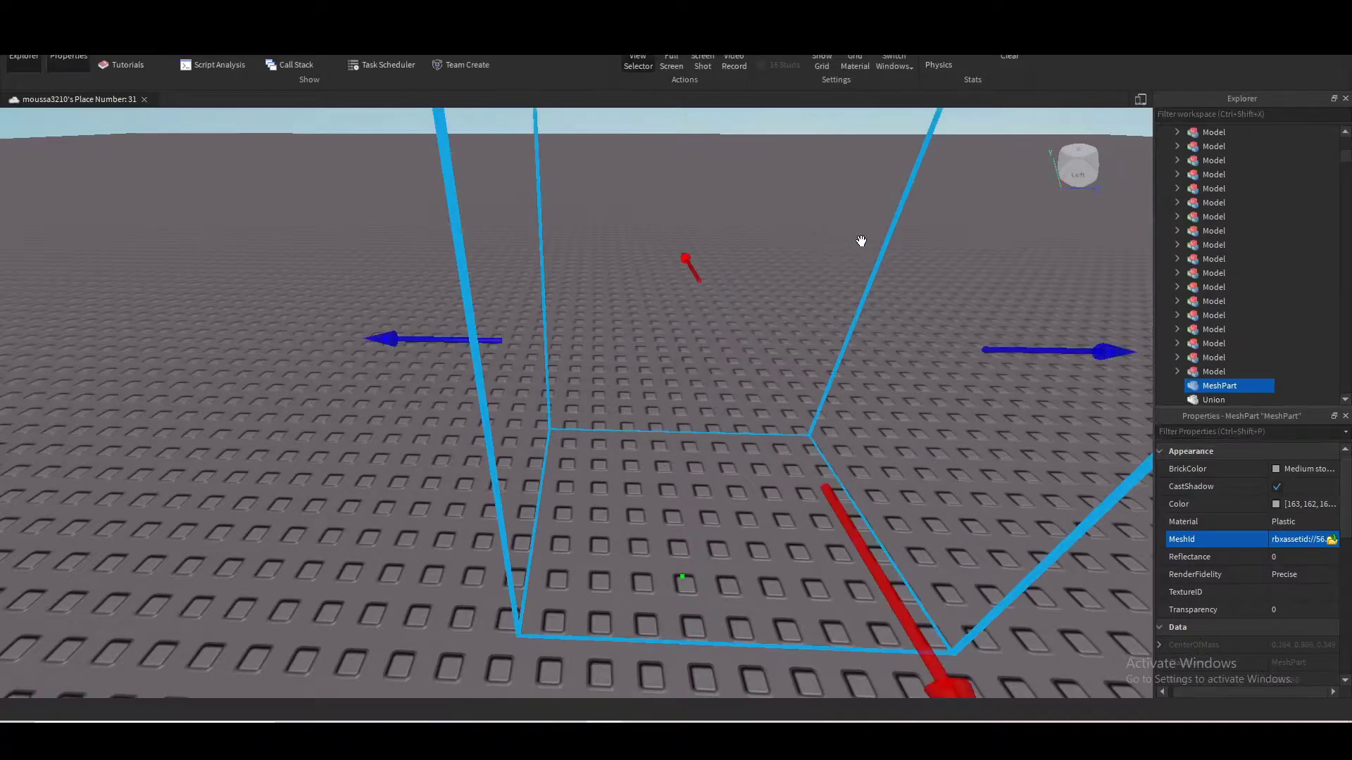
Inspect the imported grey tree from several angles, then open the TextureID image picker
scroll(910, 241, "down", 10)
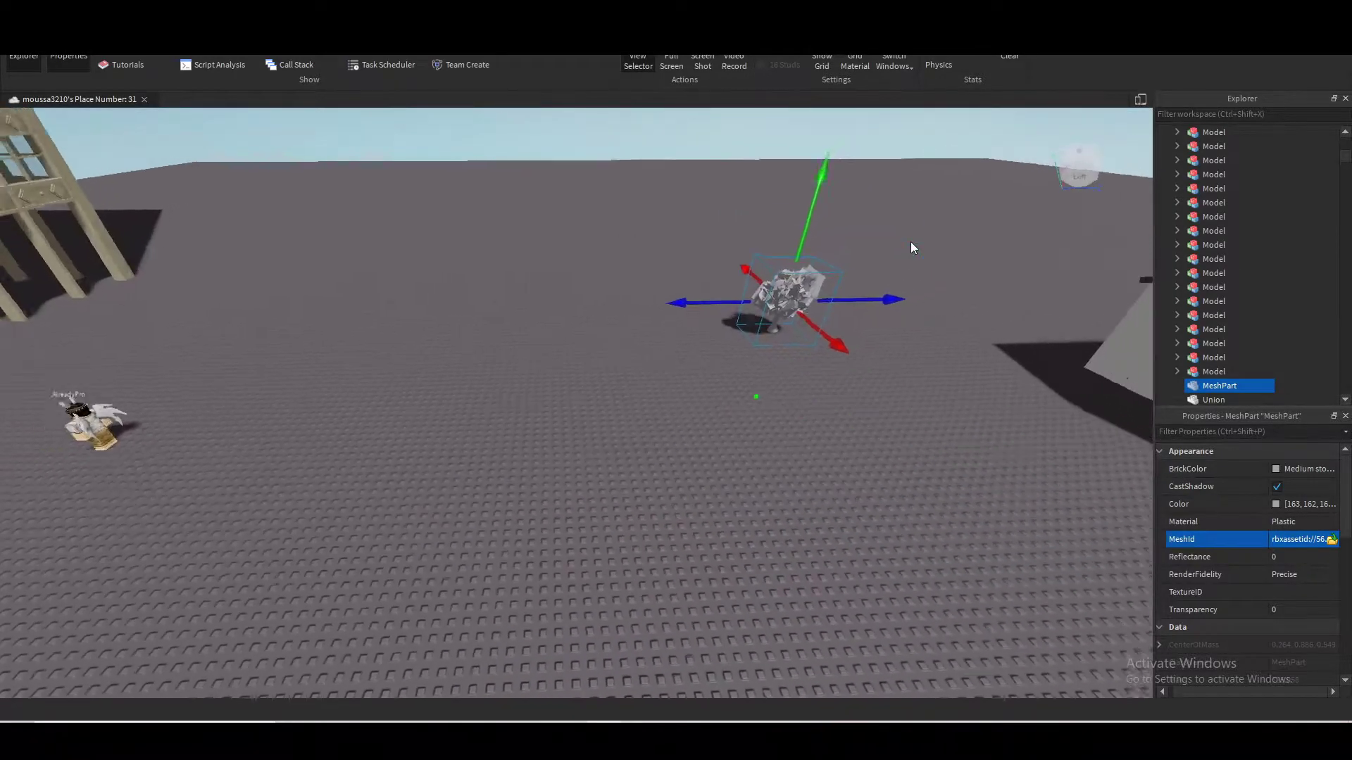
right_click_drag(911, 242, 911, 243)
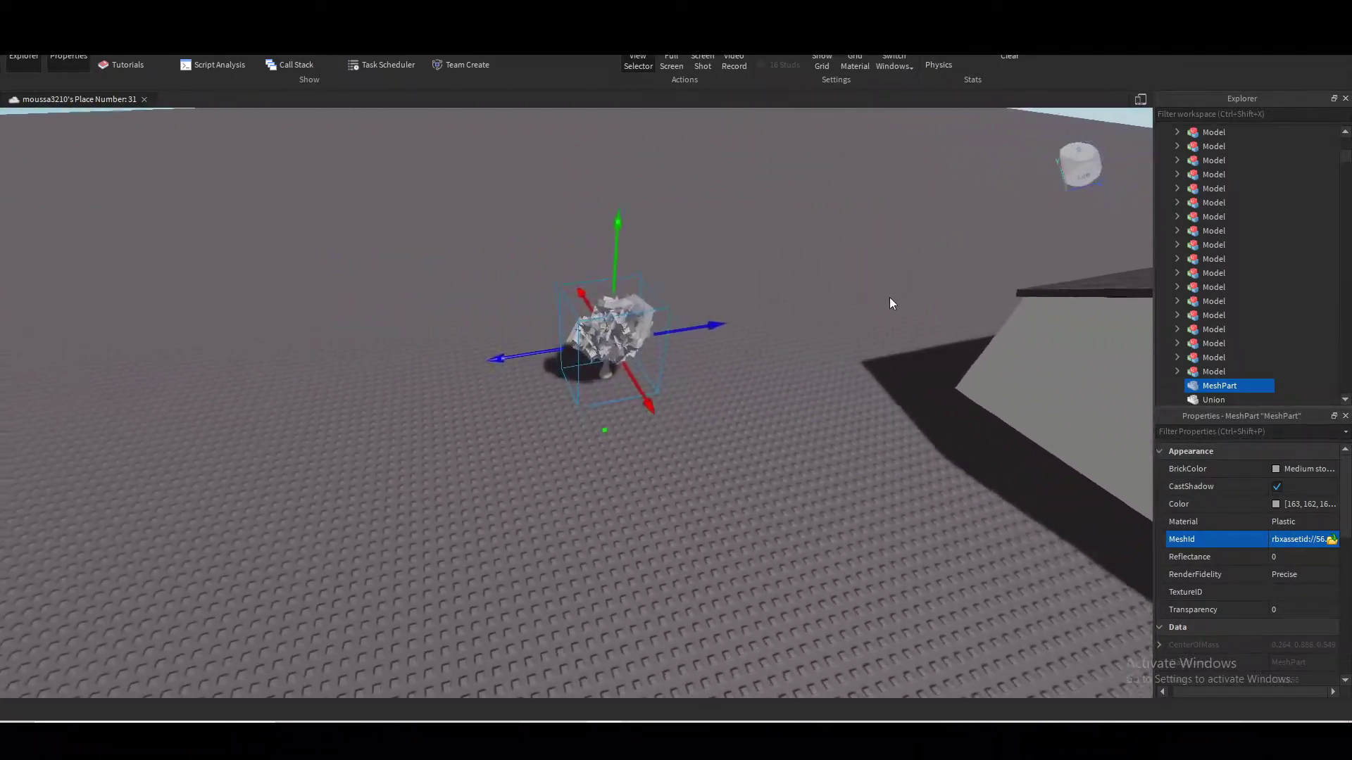
scroll(886, 297, "up", 15)
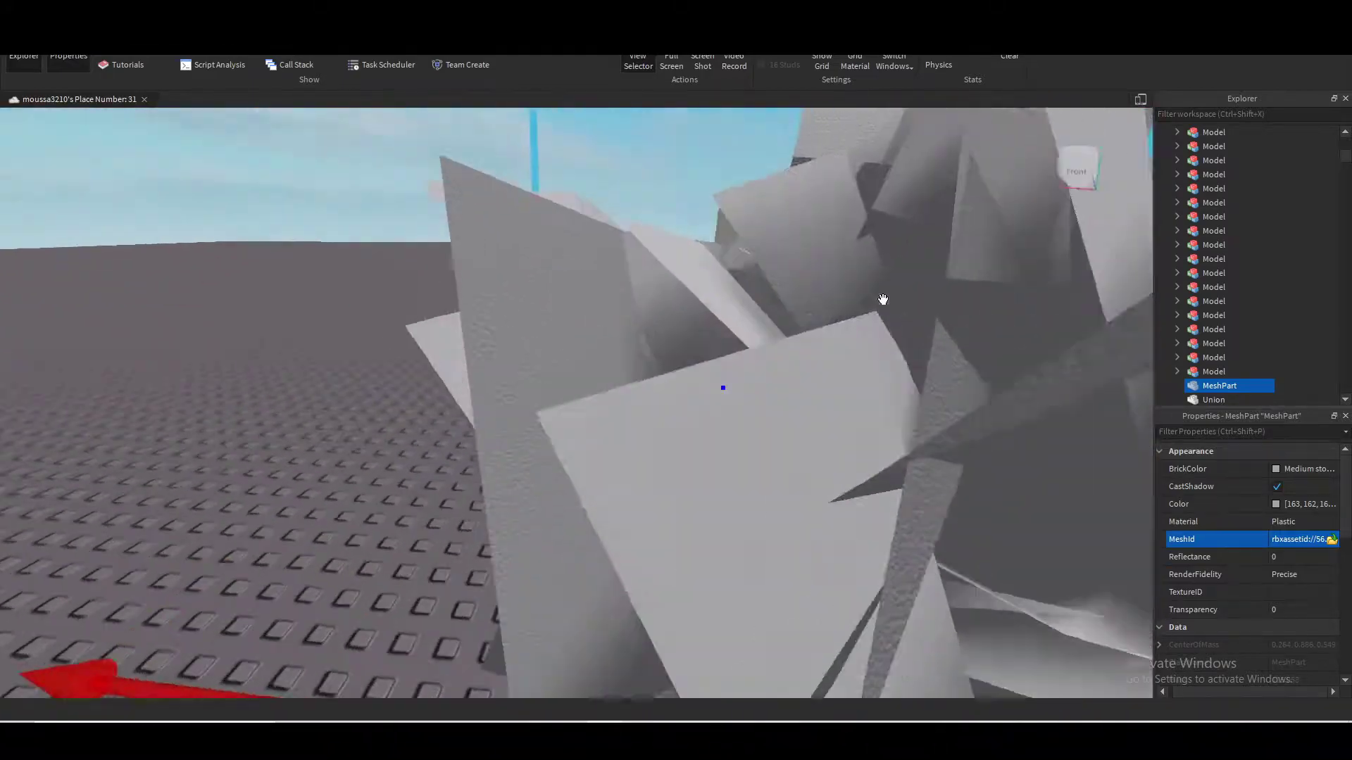
scroll(883, 299, "down", 5)
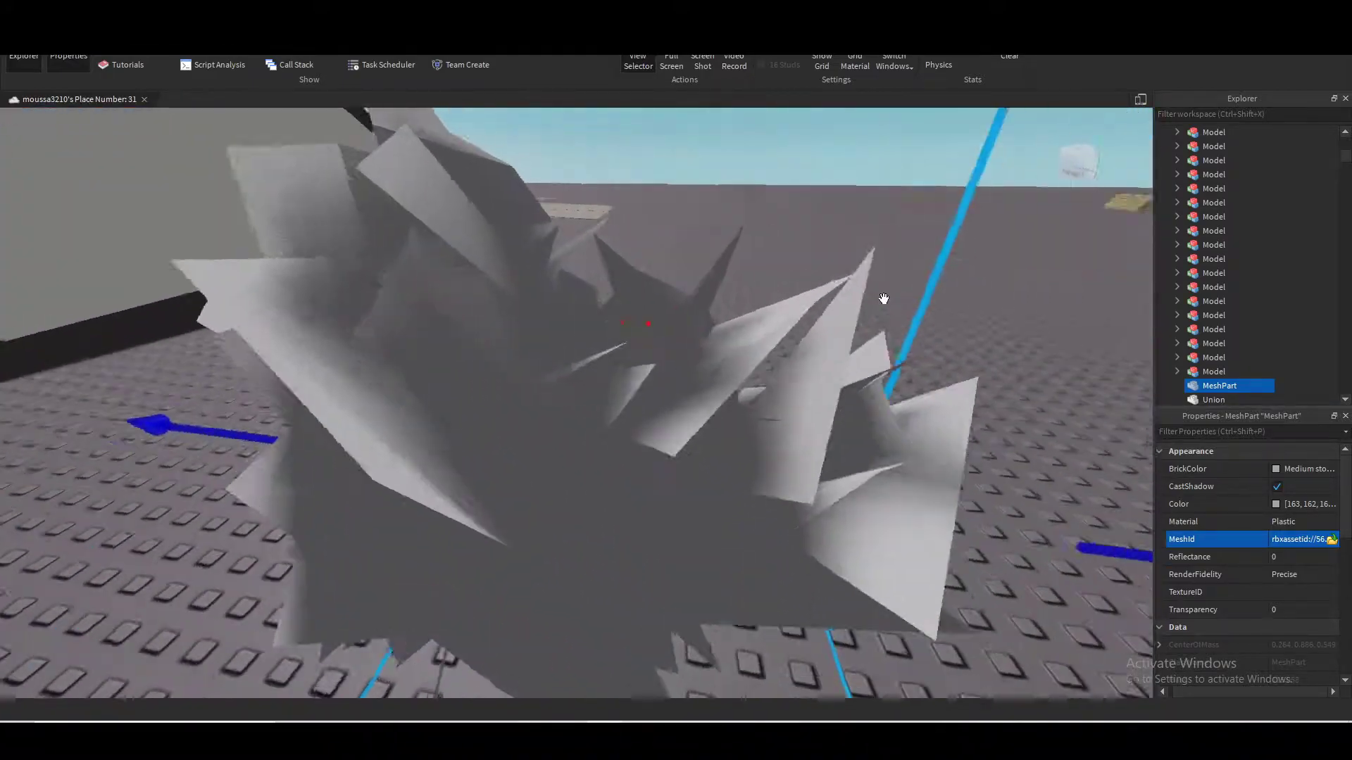
right_click_drag(884, 299, 886, 305)
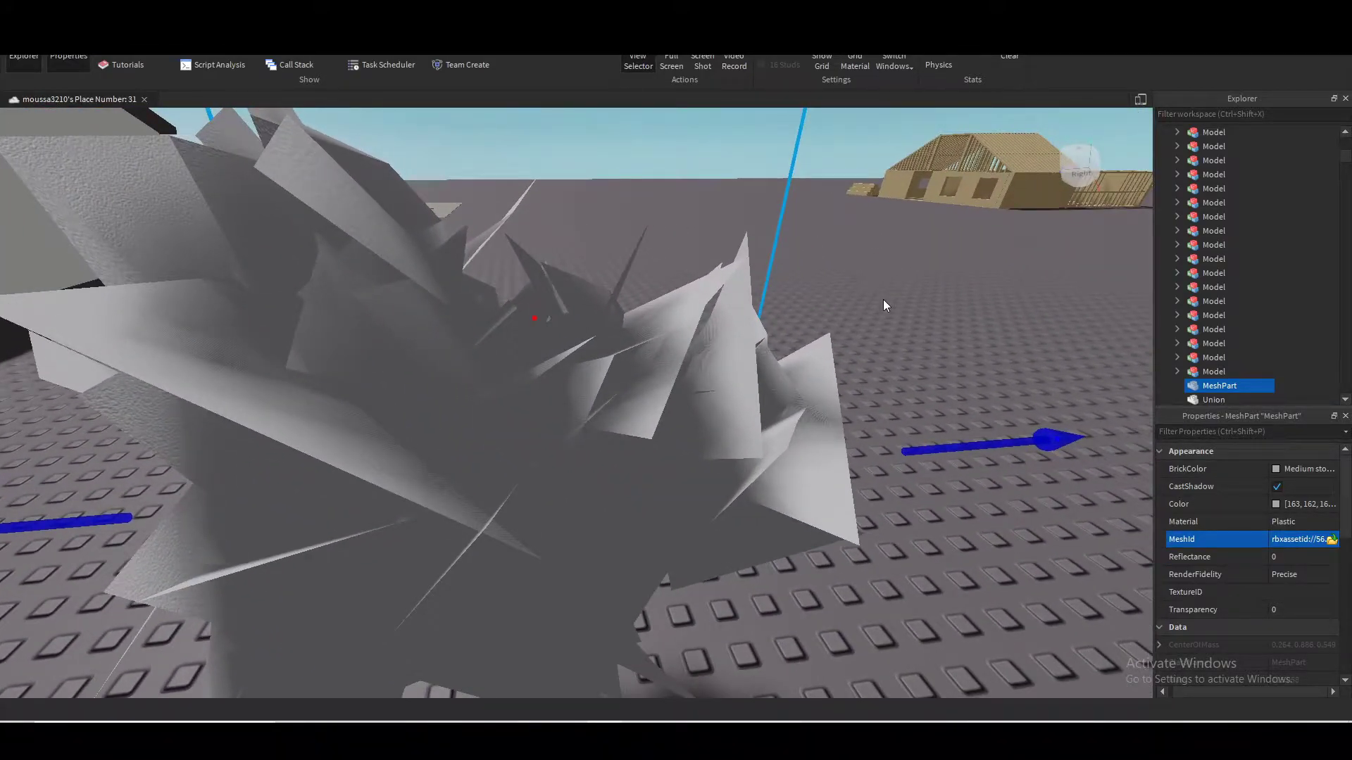
scroll(883, 299, "down", 5)
right_click_drag(883, 298, 884, 303)
scroll(883, 299, "up", 8)
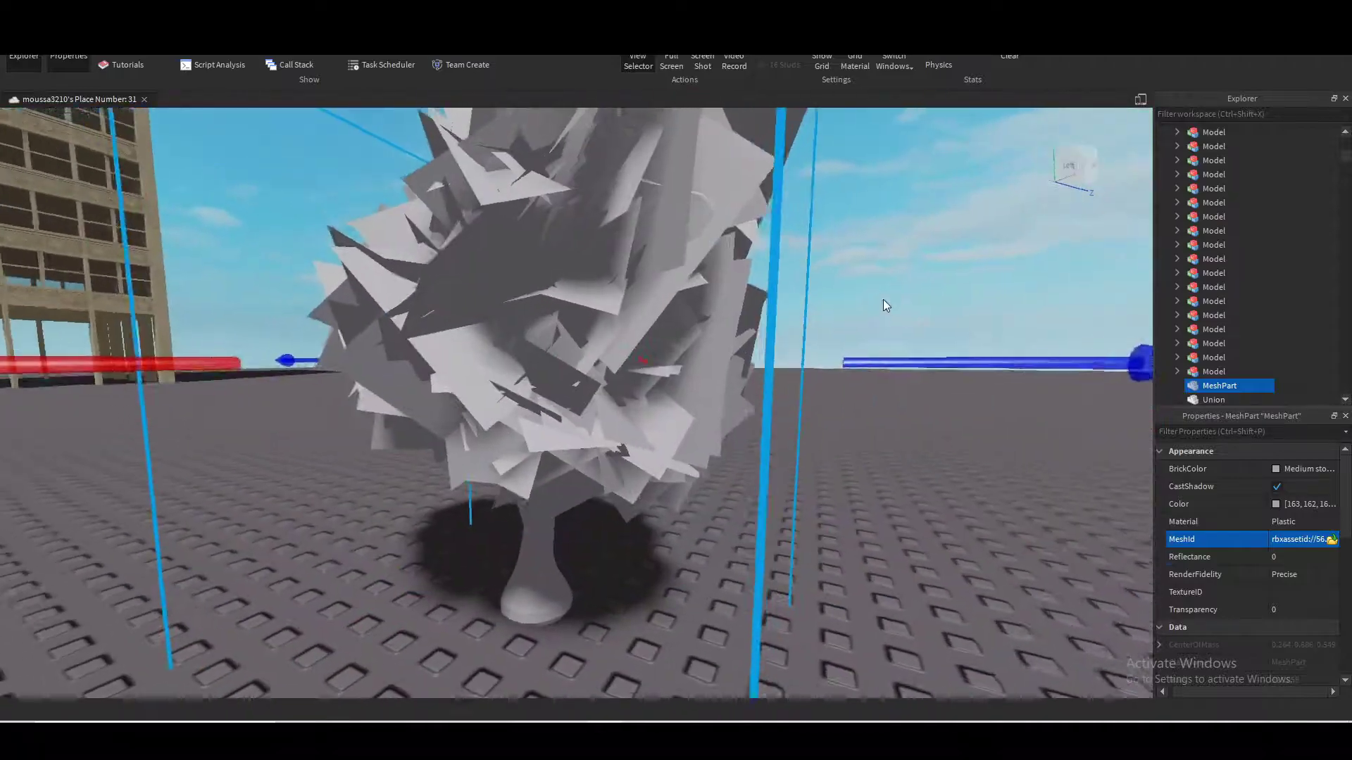
scroll(885, 304, "down", 3)
scroll(885, 304, "down", 3)
scroll(884, 304, "up", 8)
scroll(885, 304, "down", 6)
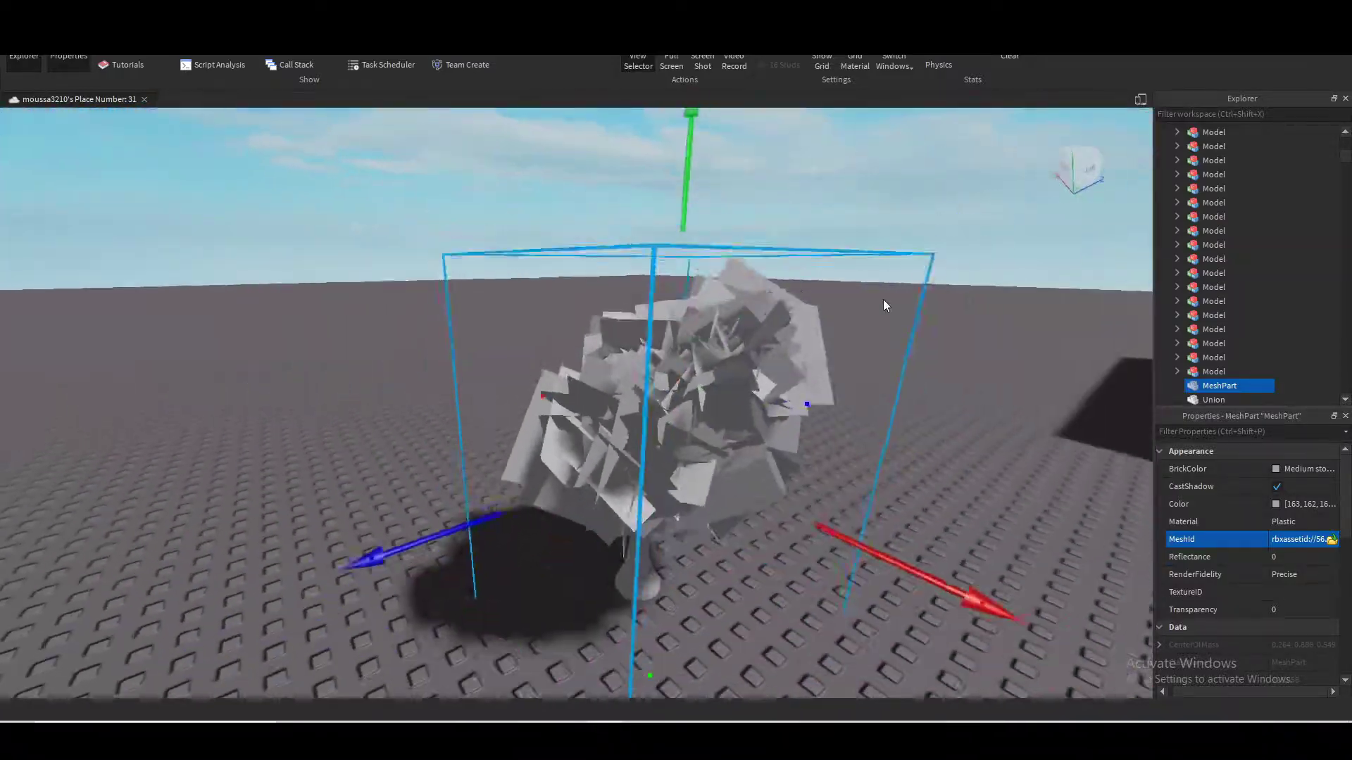
scroll(884, 304, "down", 4)
scroll(884, 305, "up", 6)
scroll(884, 305, "down", 6)
scroll(885, 304, "up", 3)
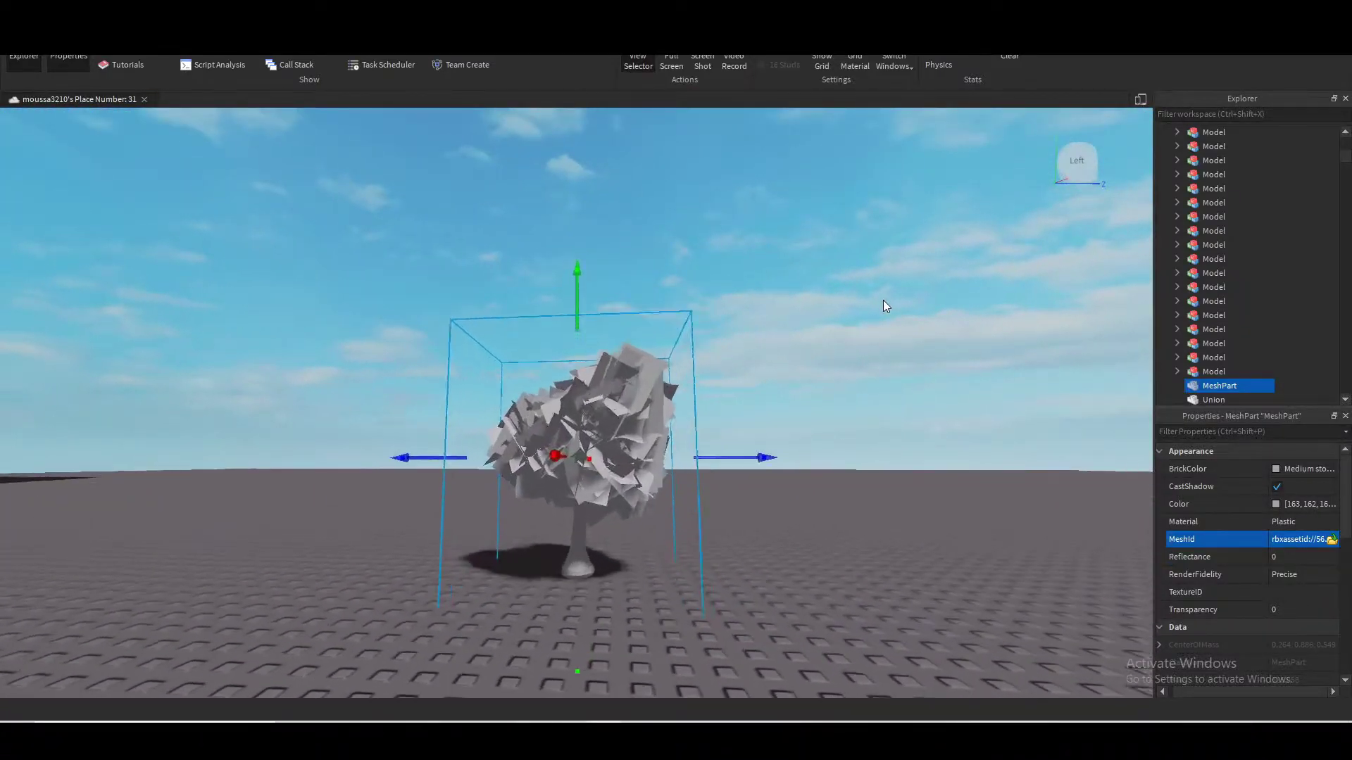
scroll(883, 303, "up", 5)
scroll(884, 302, "down", 5)
scroll(883, 302, "up", 3)
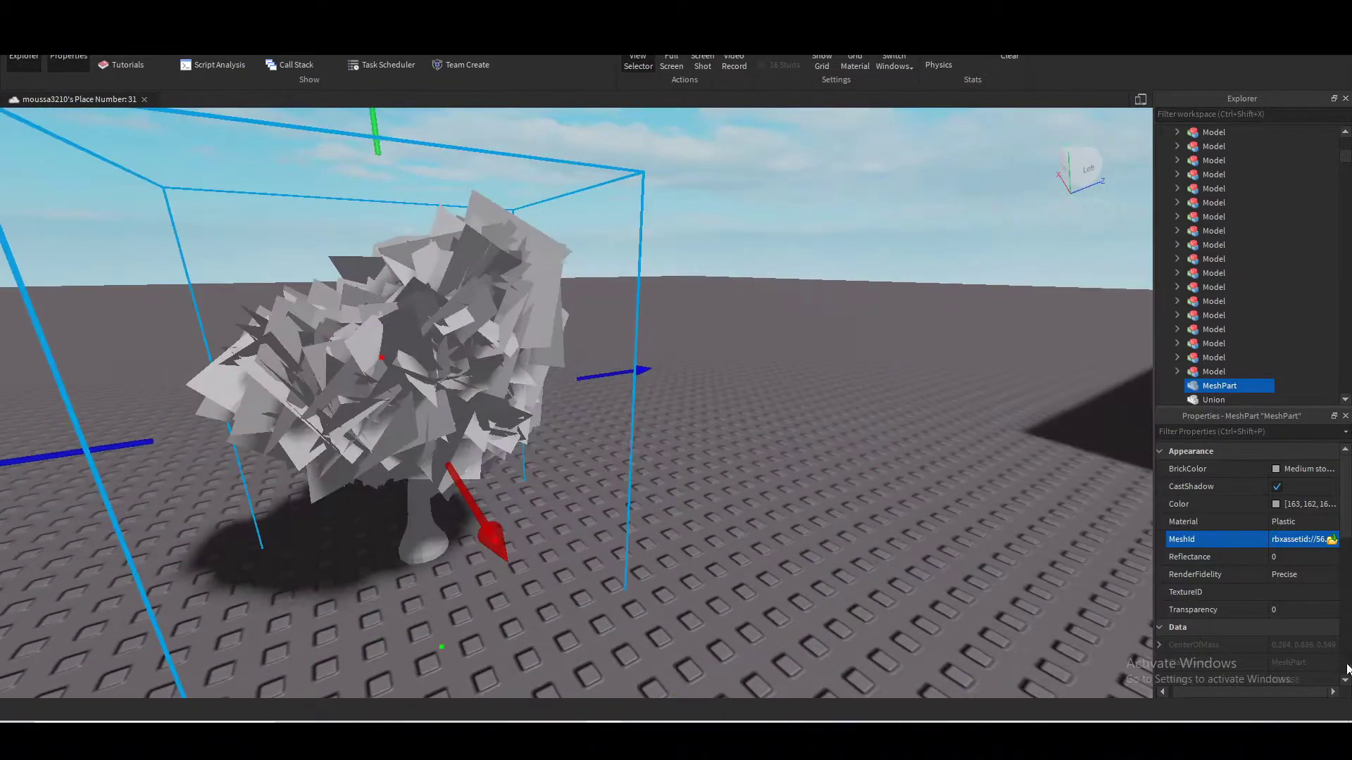
left_click(1323, 594)
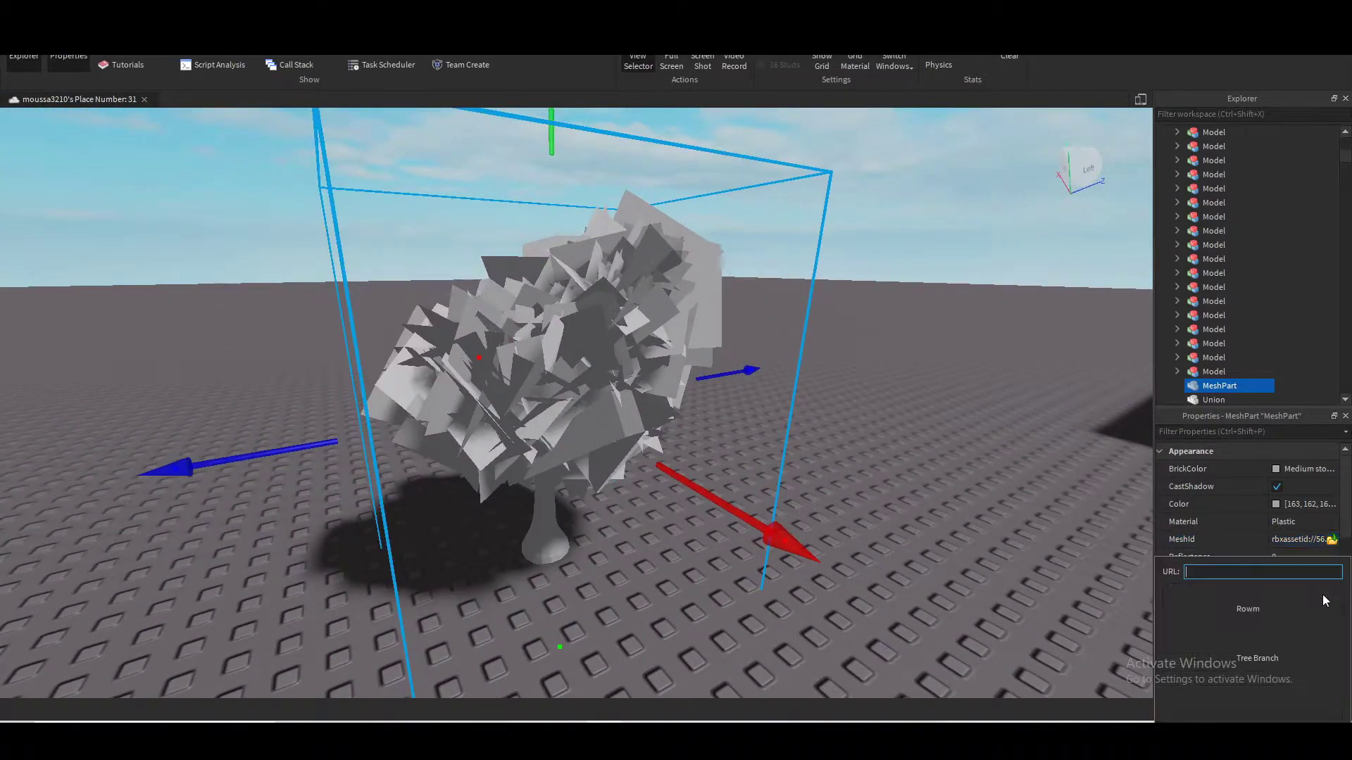
Start uploading a new texture image from the computer, then cancel and close the upload dialog
left_click(1223, 675)
left_click(628, 328)
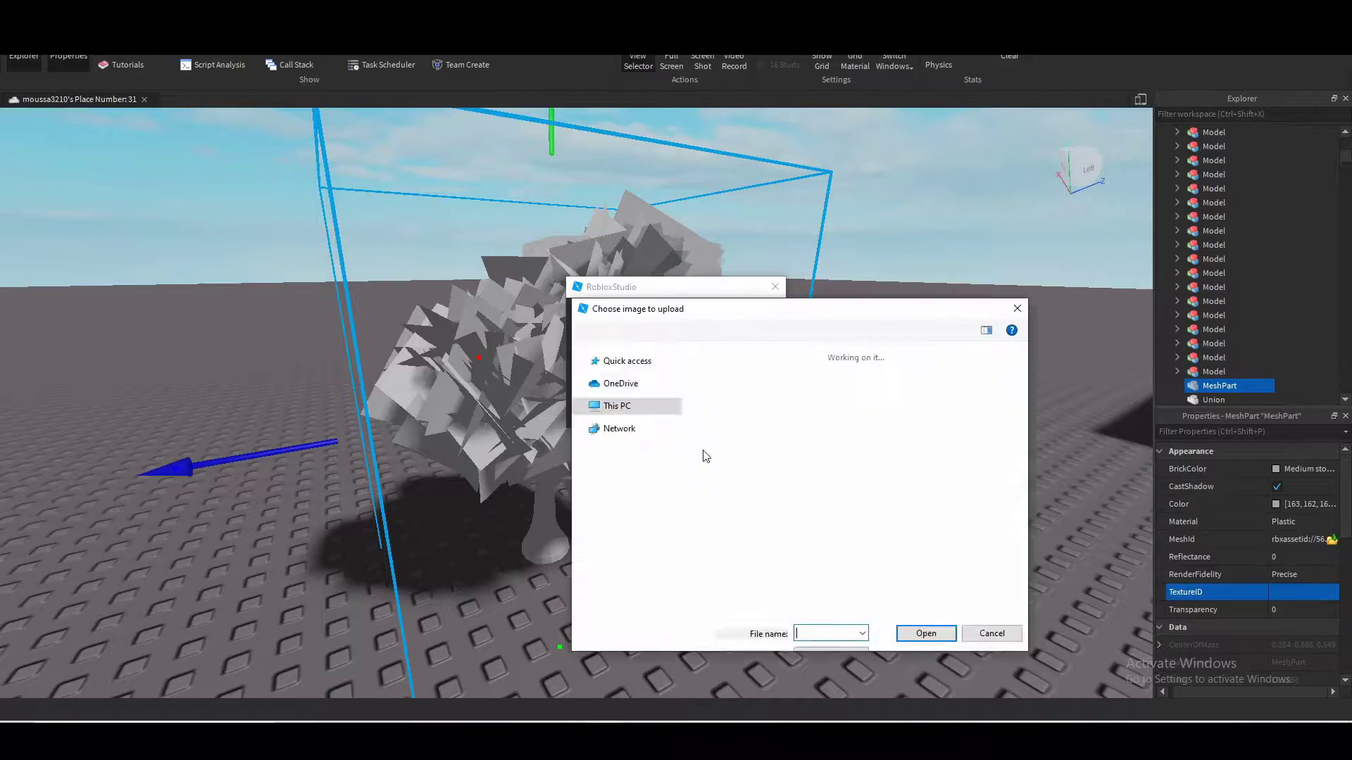
scroll(770, 465, "down", 5)
scroll(782, 479, "down", 3)
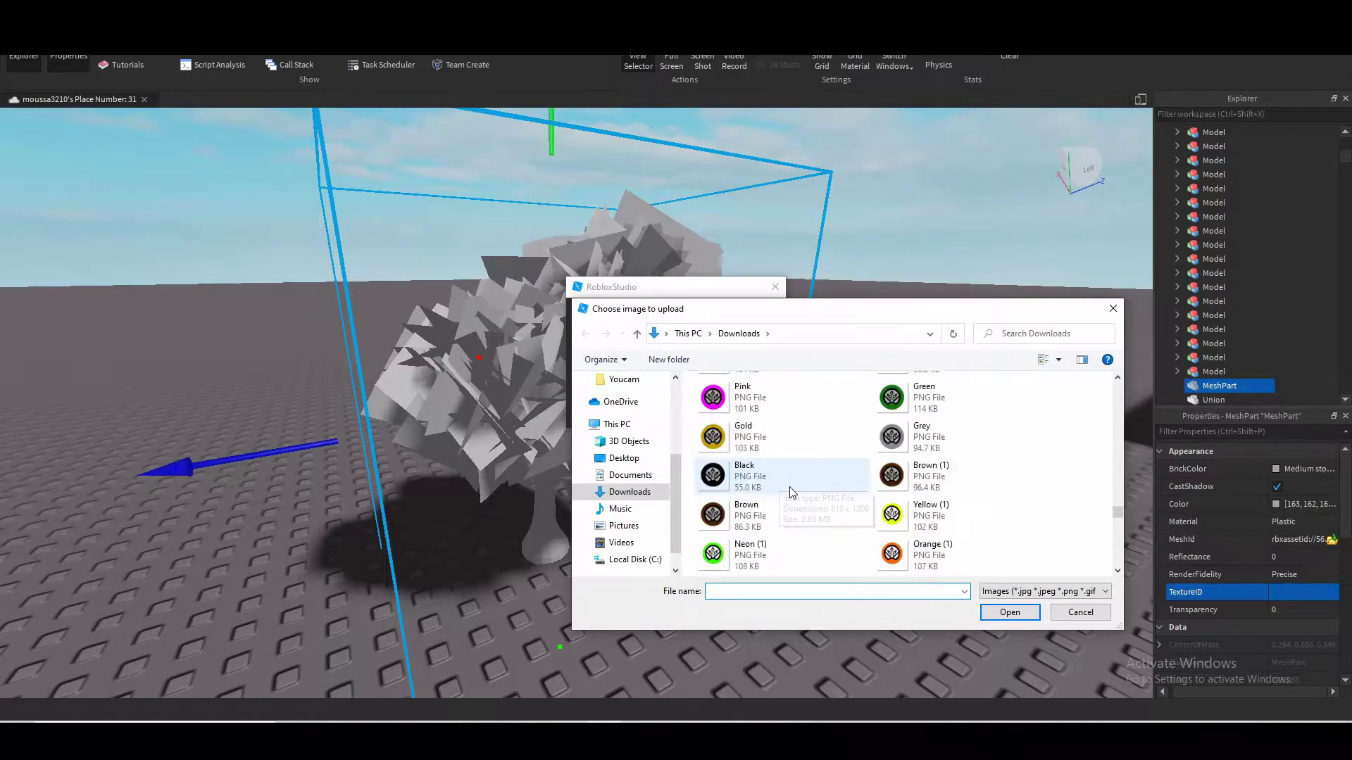
scroll(788, 487, "down", 3)
scroll(792, 491, "down", 3)
scroll(790, 482, "up", 3)
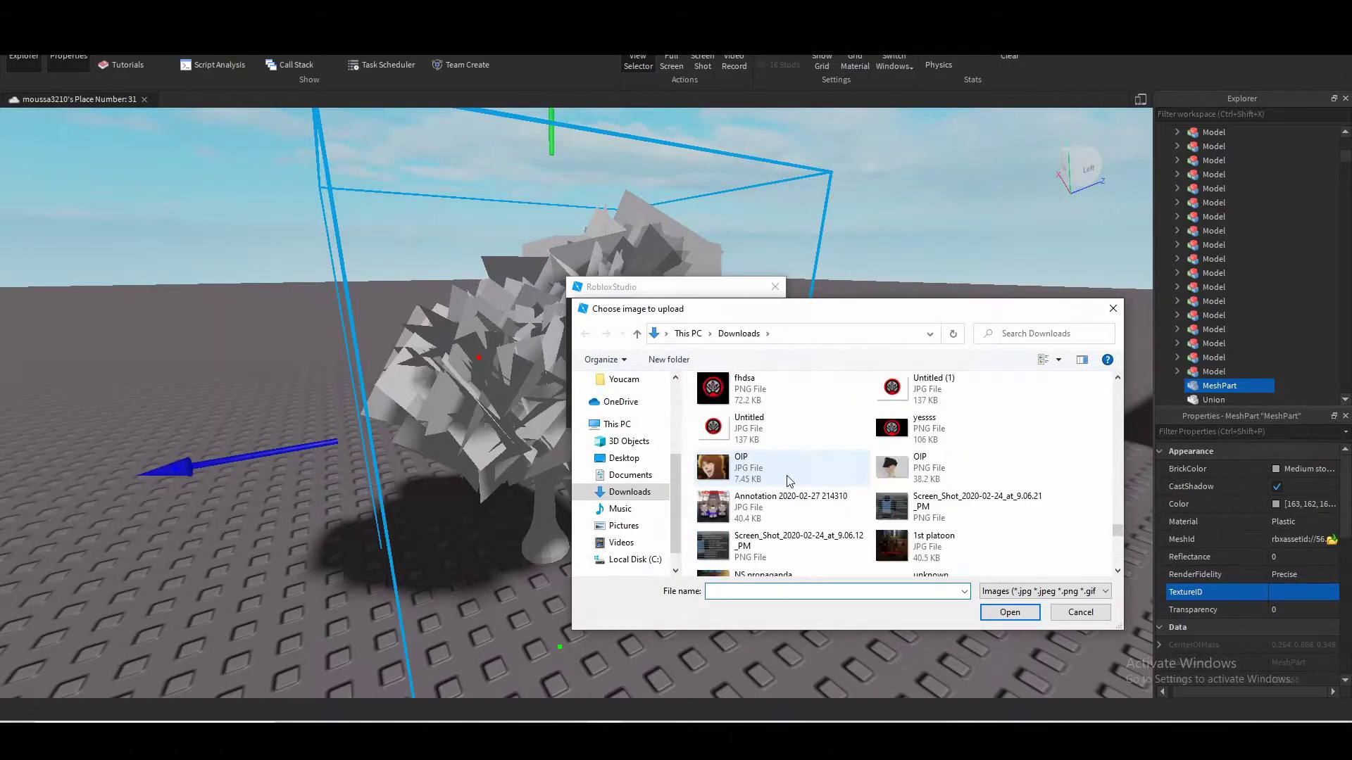
scroll(789, 480, "up", 3)
scroll(788, 479, "up", 3)
scroll(788, 479, "up", 3)
scroll(787, 478, "up", 2)
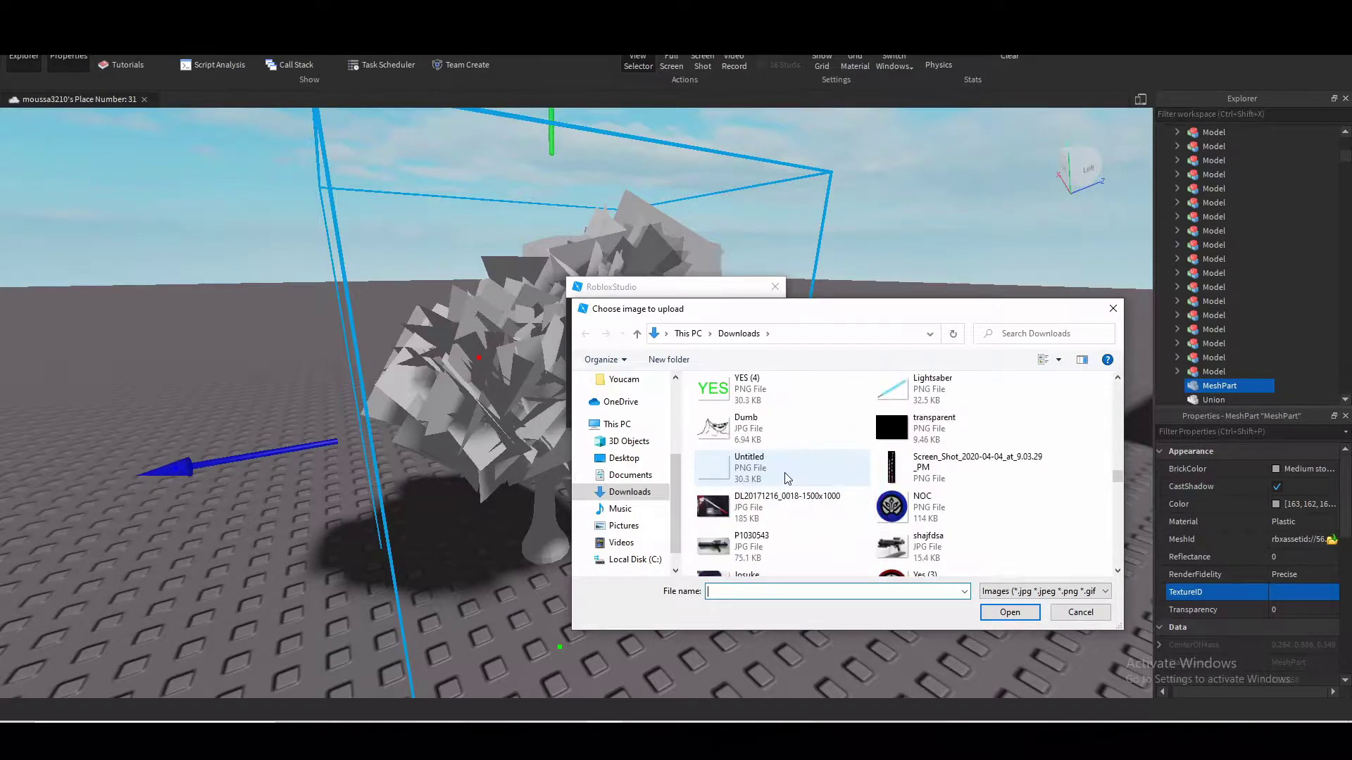
scroll(788, 478, "up", 1)
scroll(784, 479, "down", 3)
scroll(1000, 485, "down", 5)
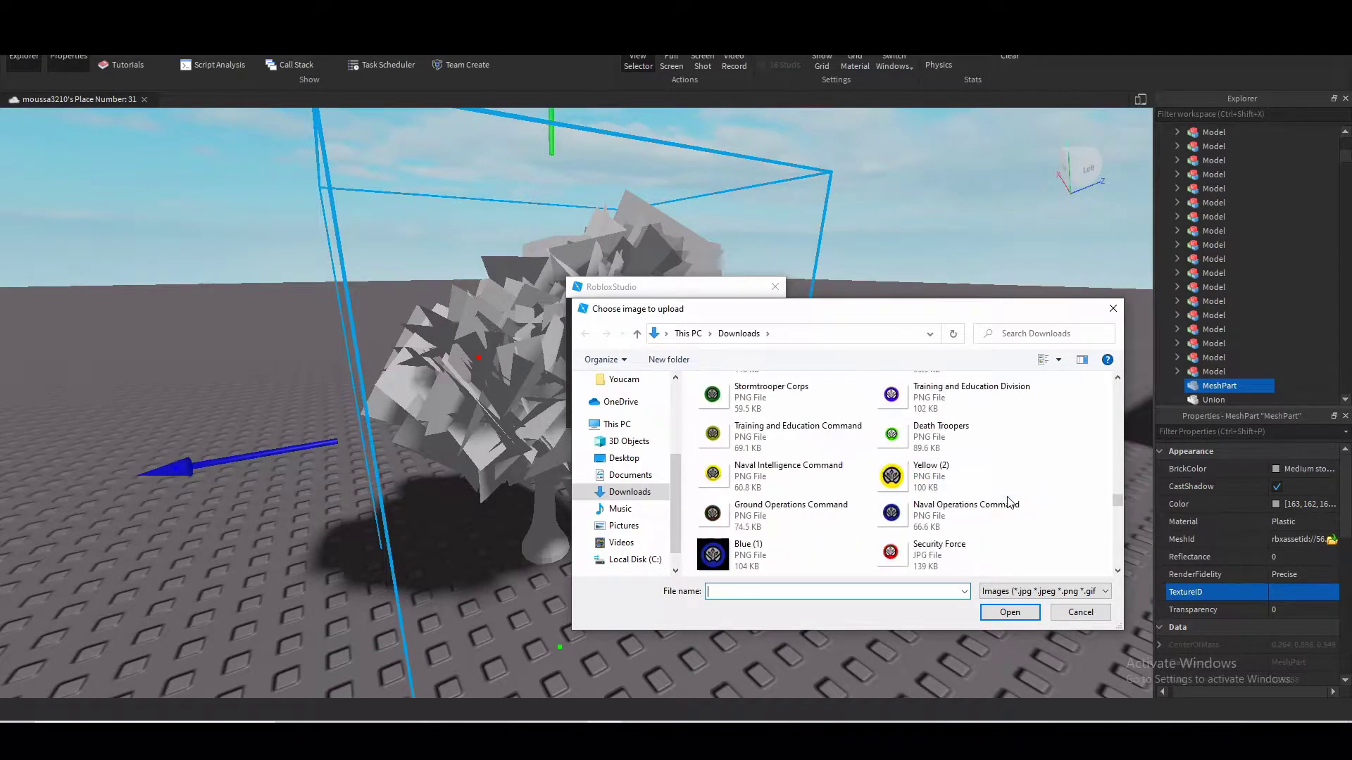
scroll(1000, 492, "up", 2)
scroll(1001, 499, "up", 3)
scroll(1085, 547, "up", 2)
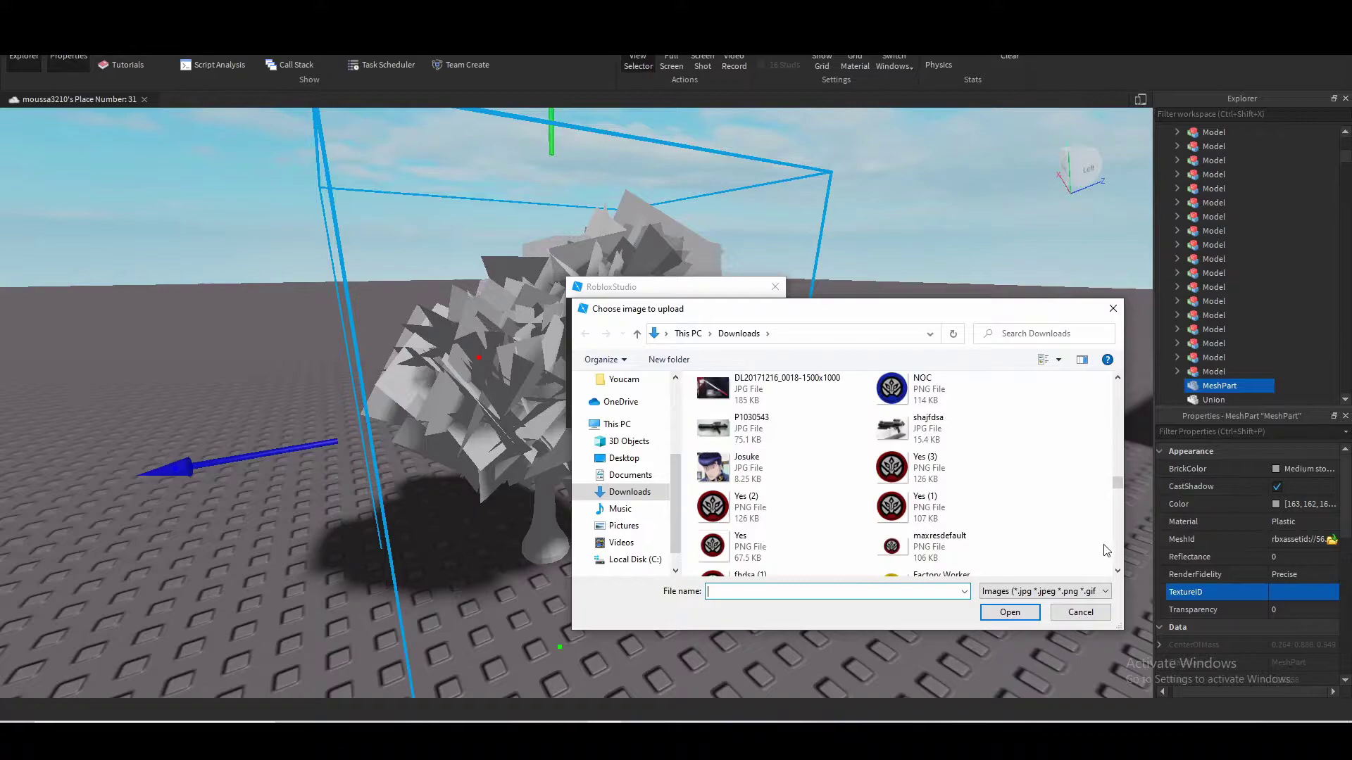
scroll(1014, 510, "up", 3)
scroll(1056, 464, "down", 3)
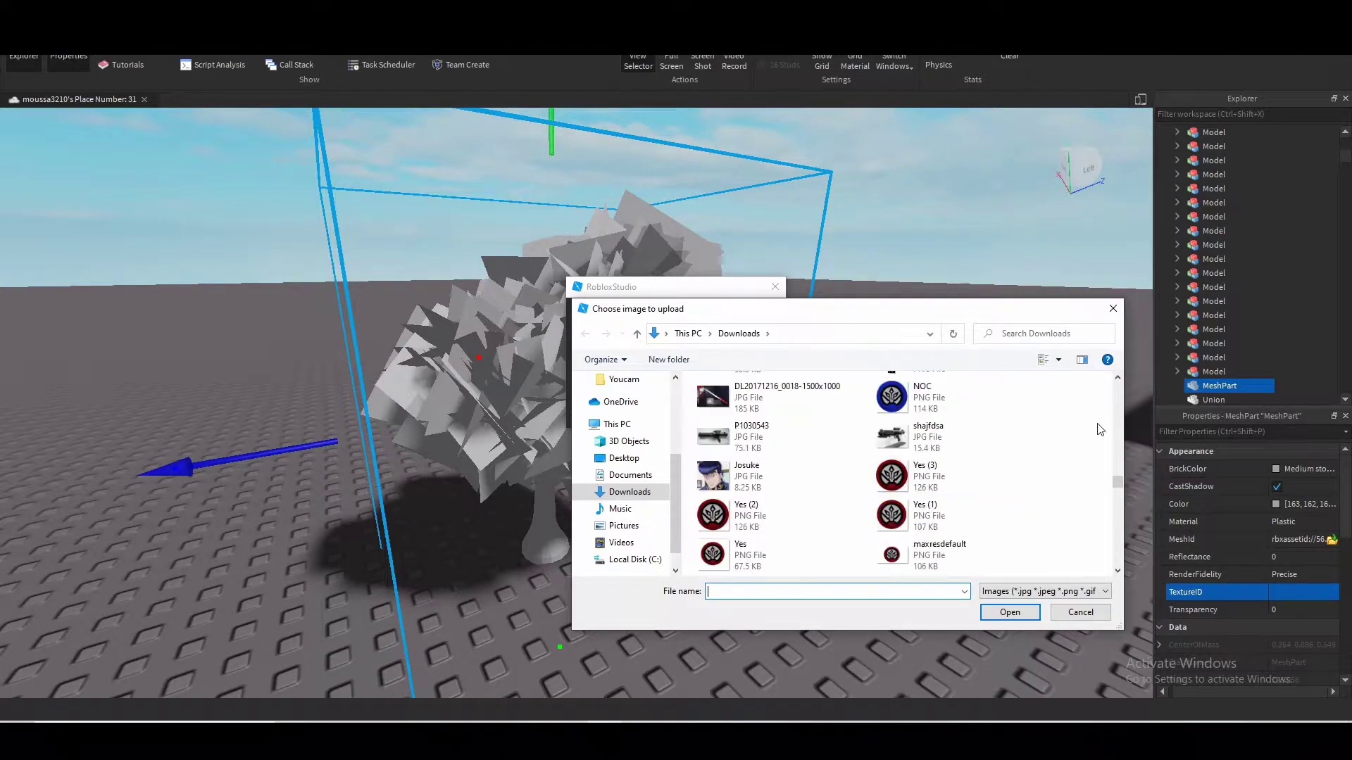
left_click(1099, 614)
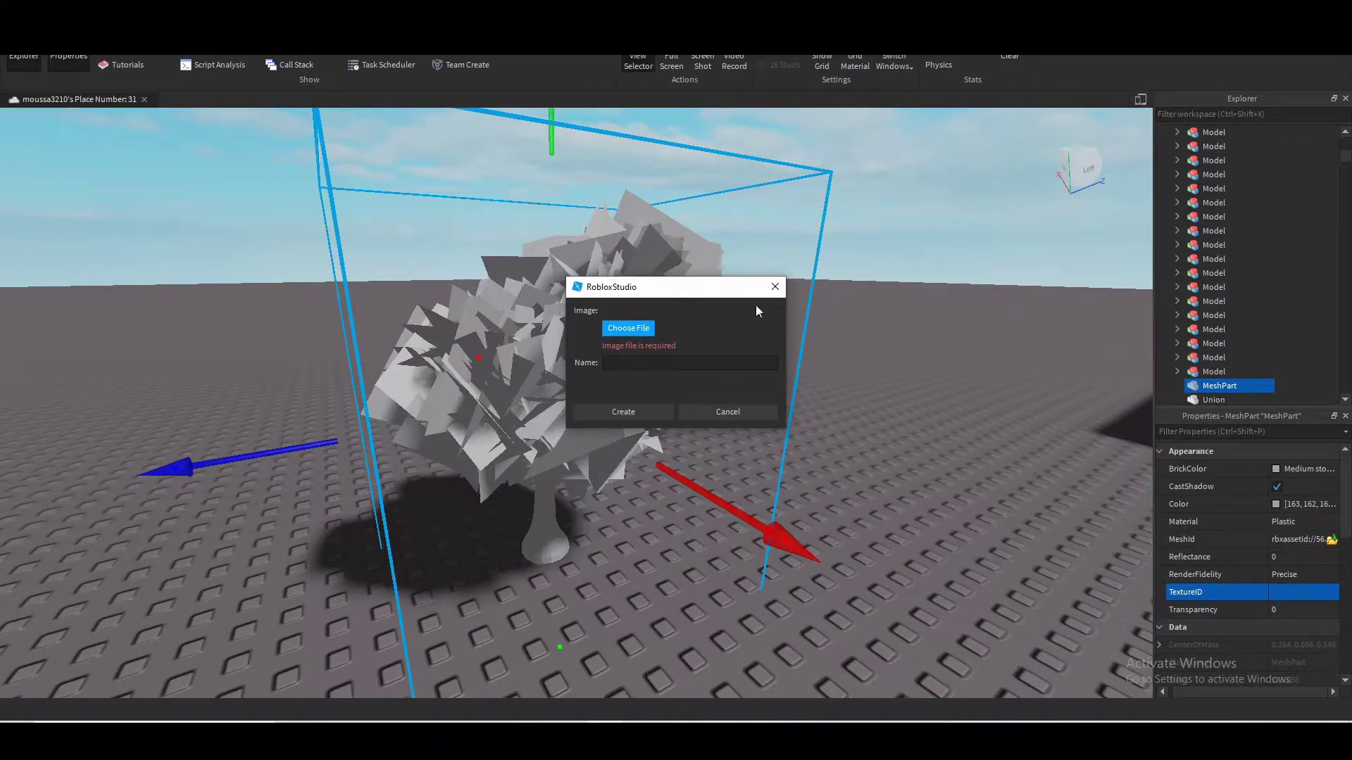
left_click(773, 288)
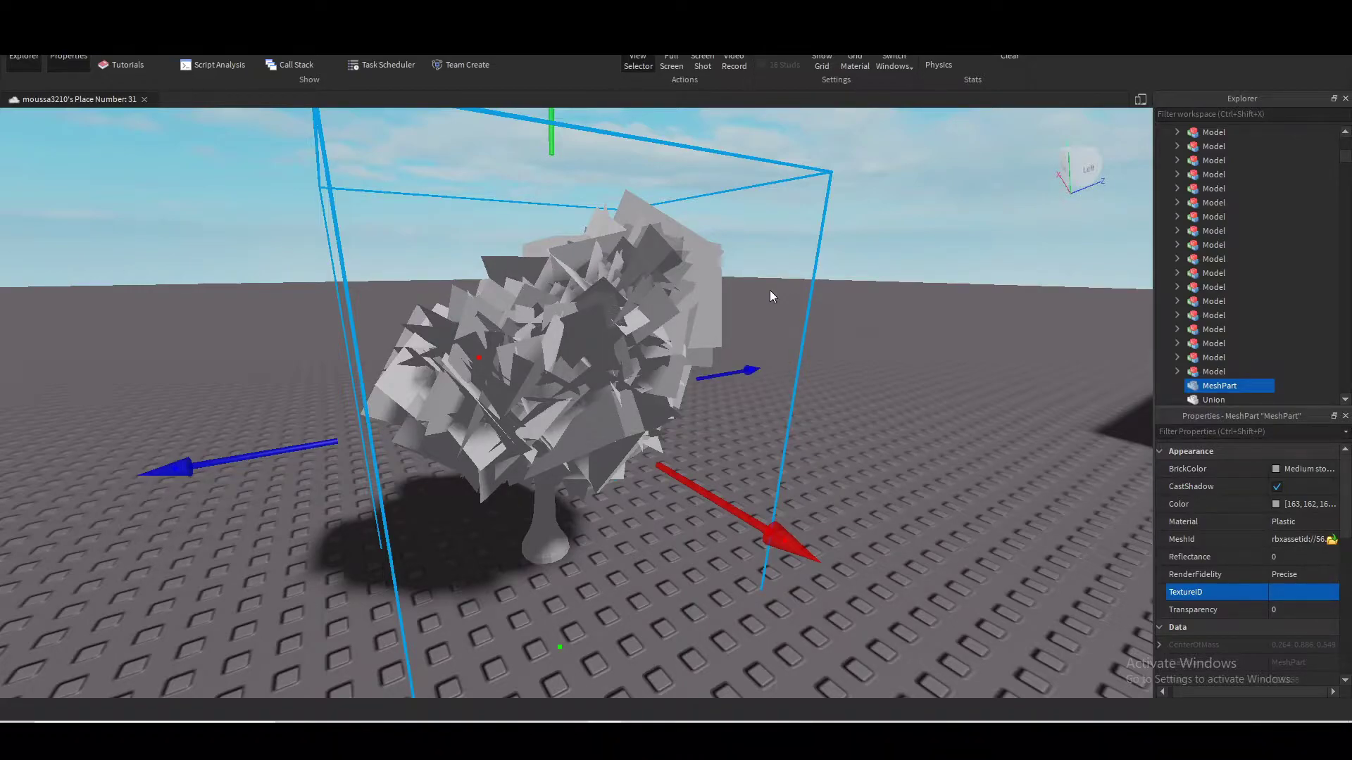
Reopen the TextureID picker and apply the Tree Branch image as the mesh's texture
scroll(877, 331, "down", 2)
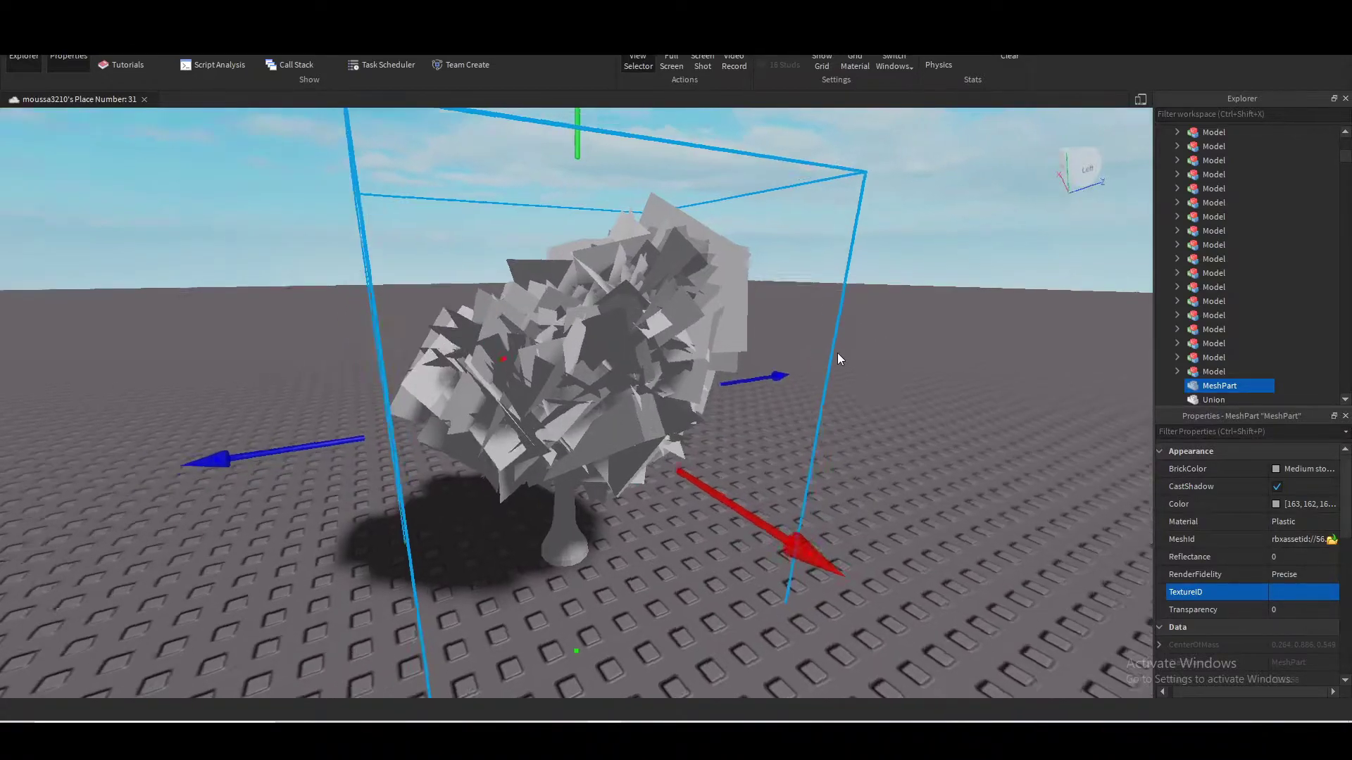
scroll(838, 353, "down", 4)
scroll(894, 510, "up", 5)
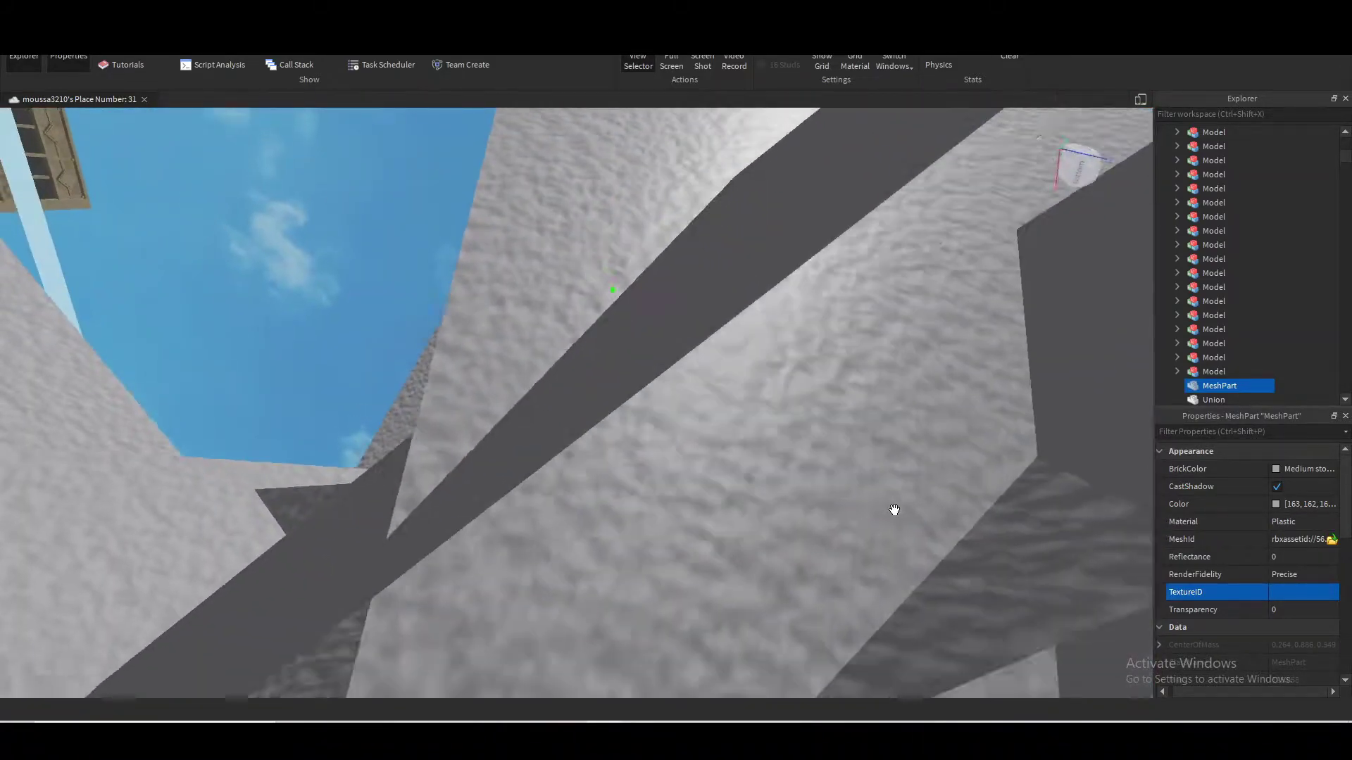
scroll(894, 512, "down", 5)
scroll(894, 510, "up", 2)
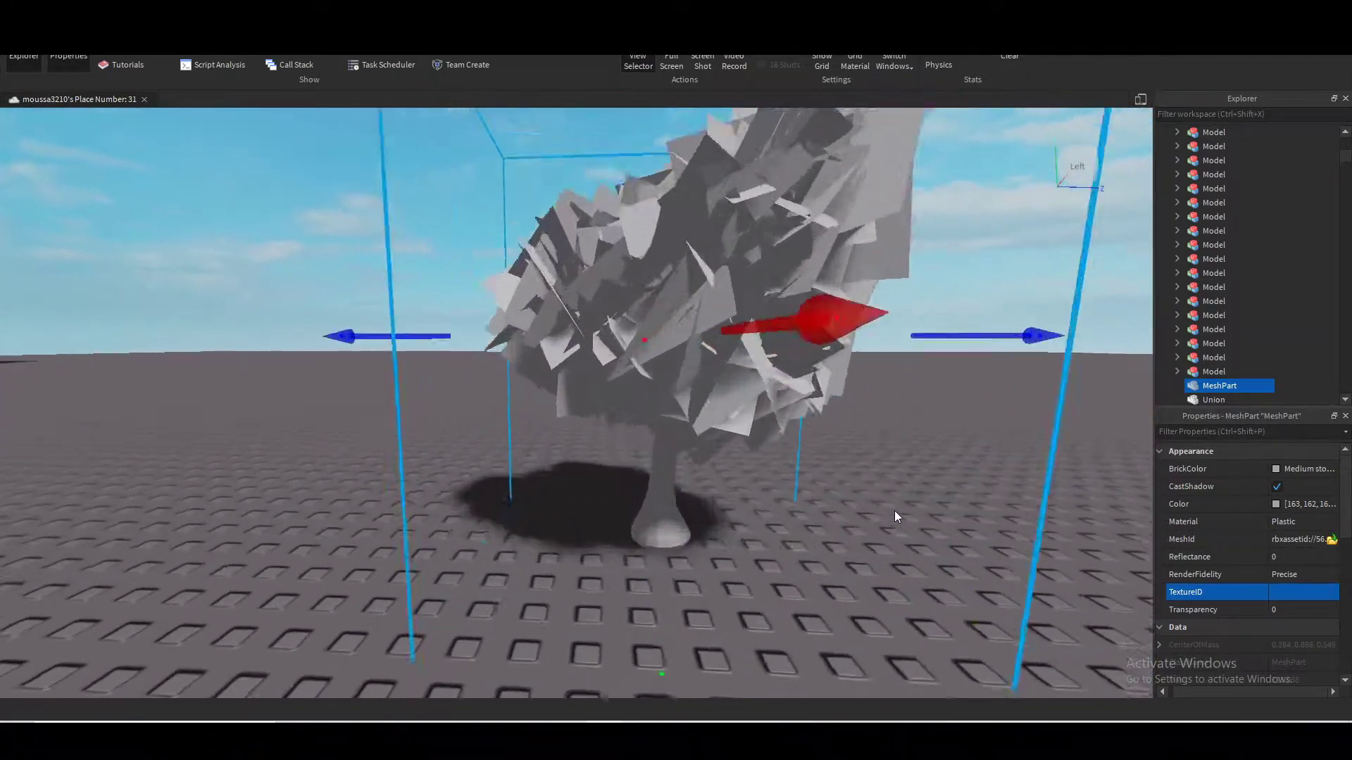
scroll(894, 509, "up", 2)
scroll(894, 509, "up", 2)
scroll(895, 510, "down", 4)
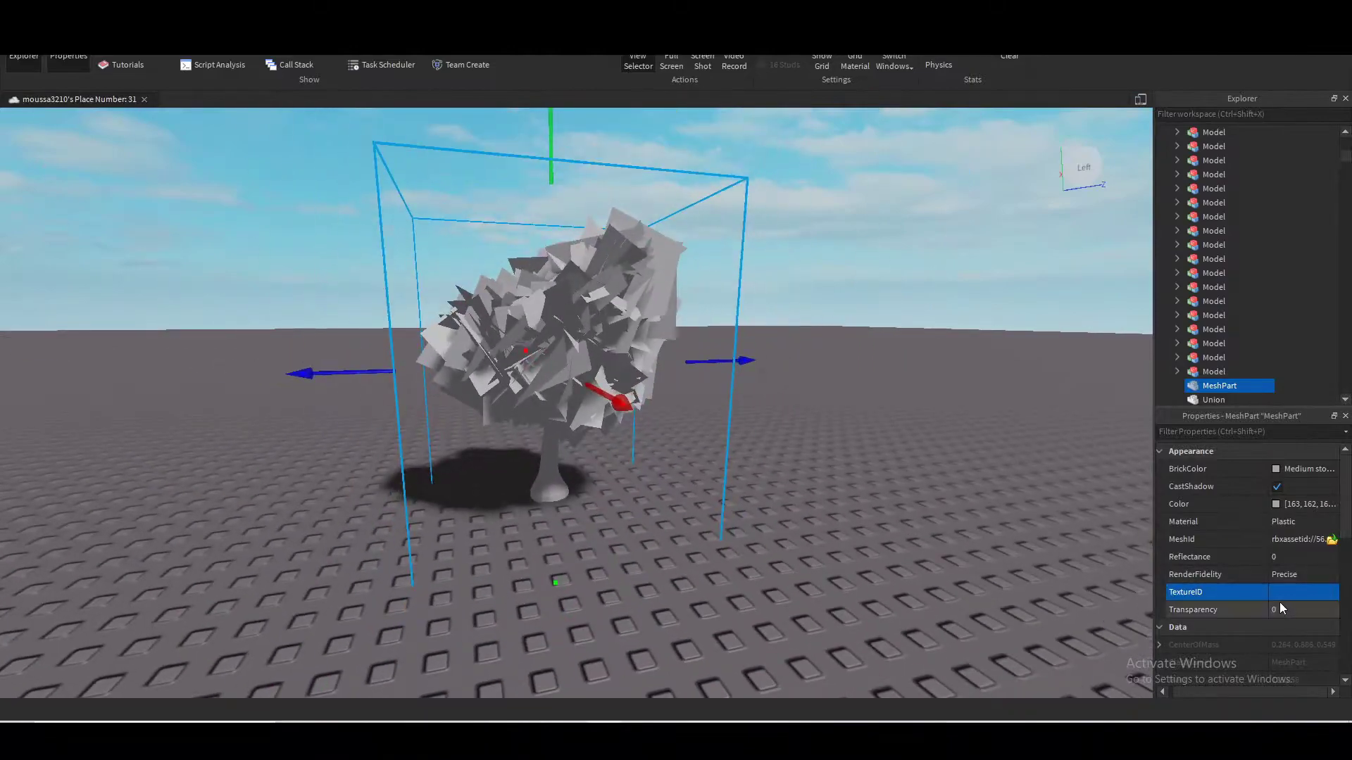
left_click(1321, 591)
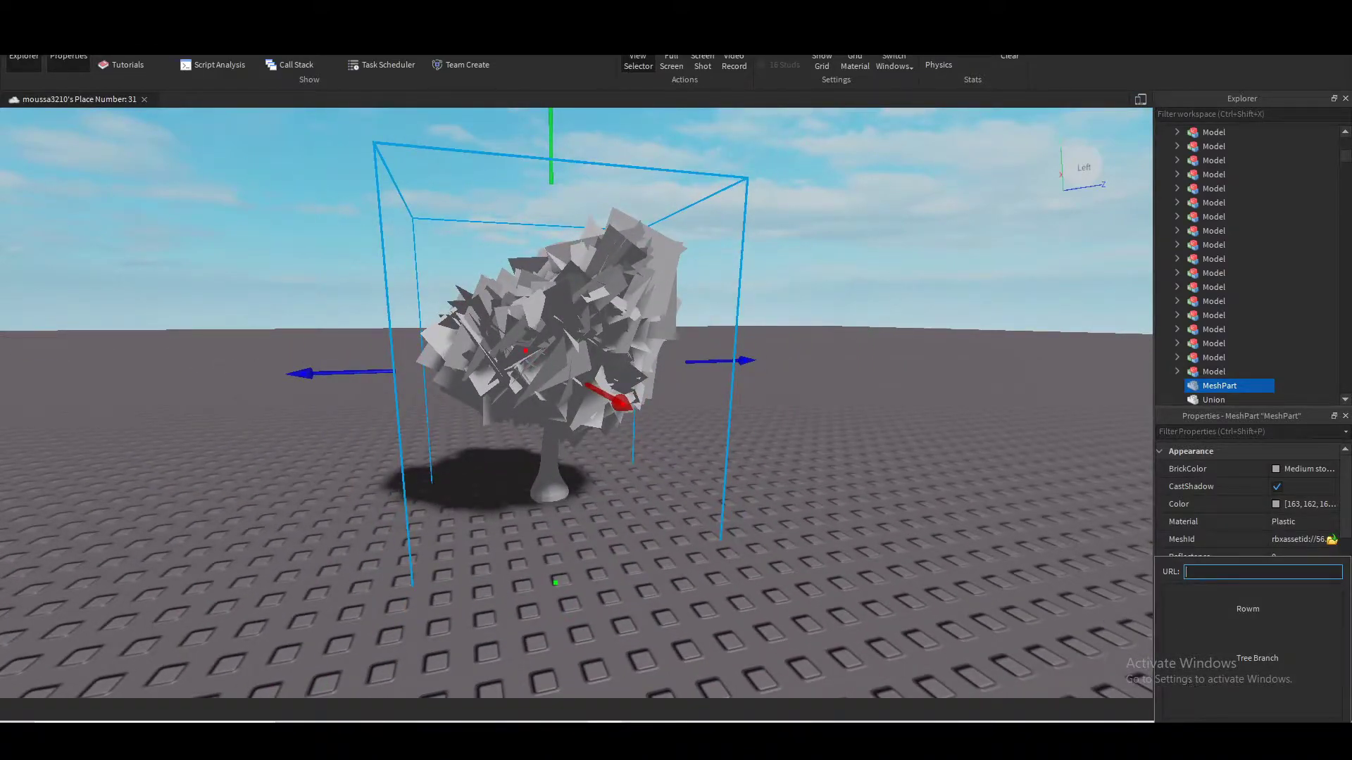
left_click(1248, 704)
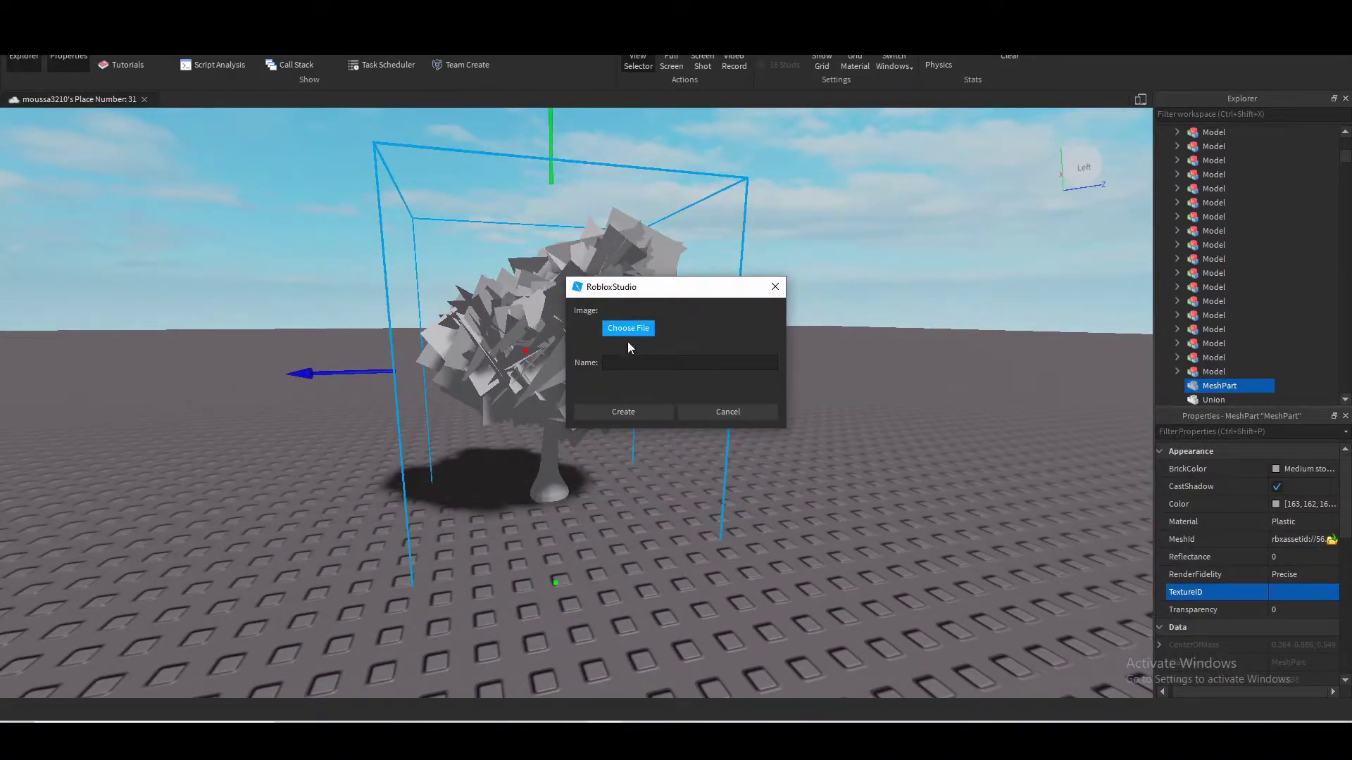
left_click(635, 362)
type("hwsuafHUASIf")
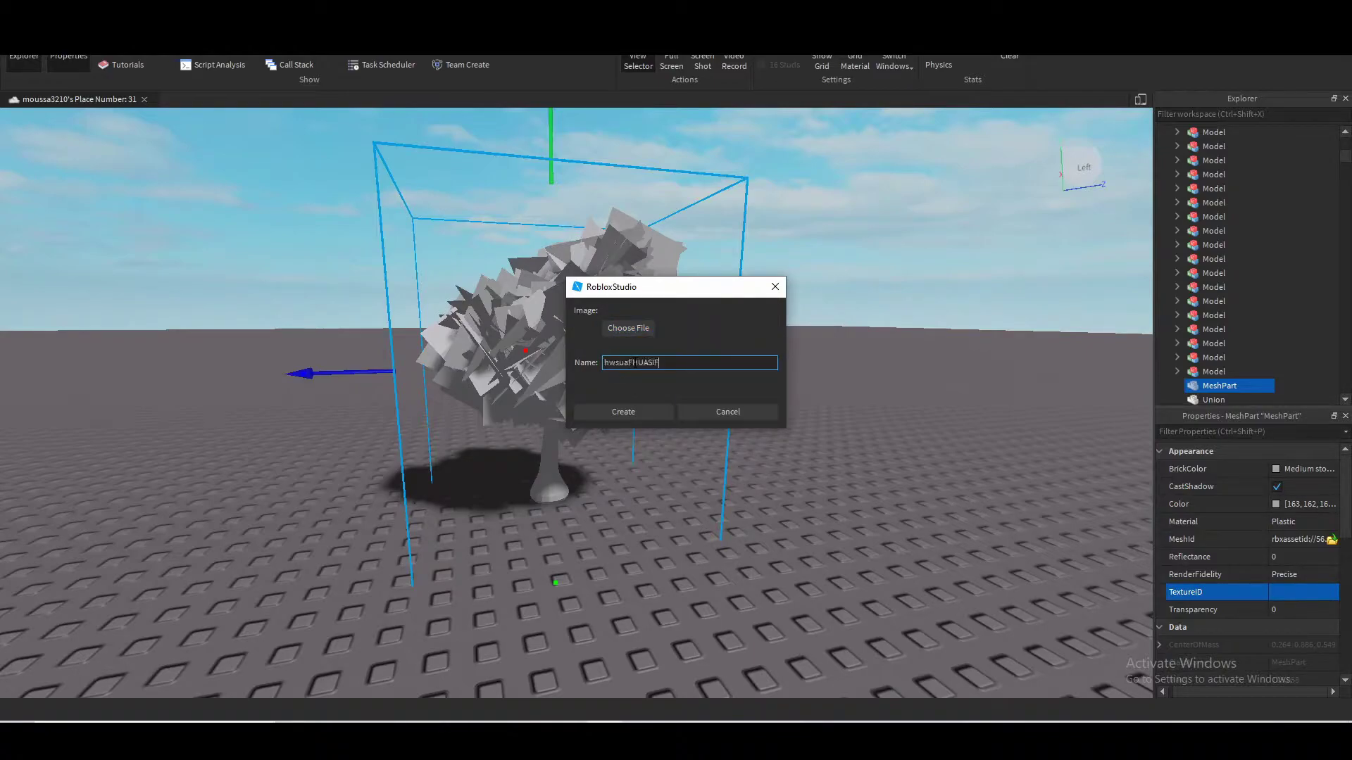
left_click(696, 416)
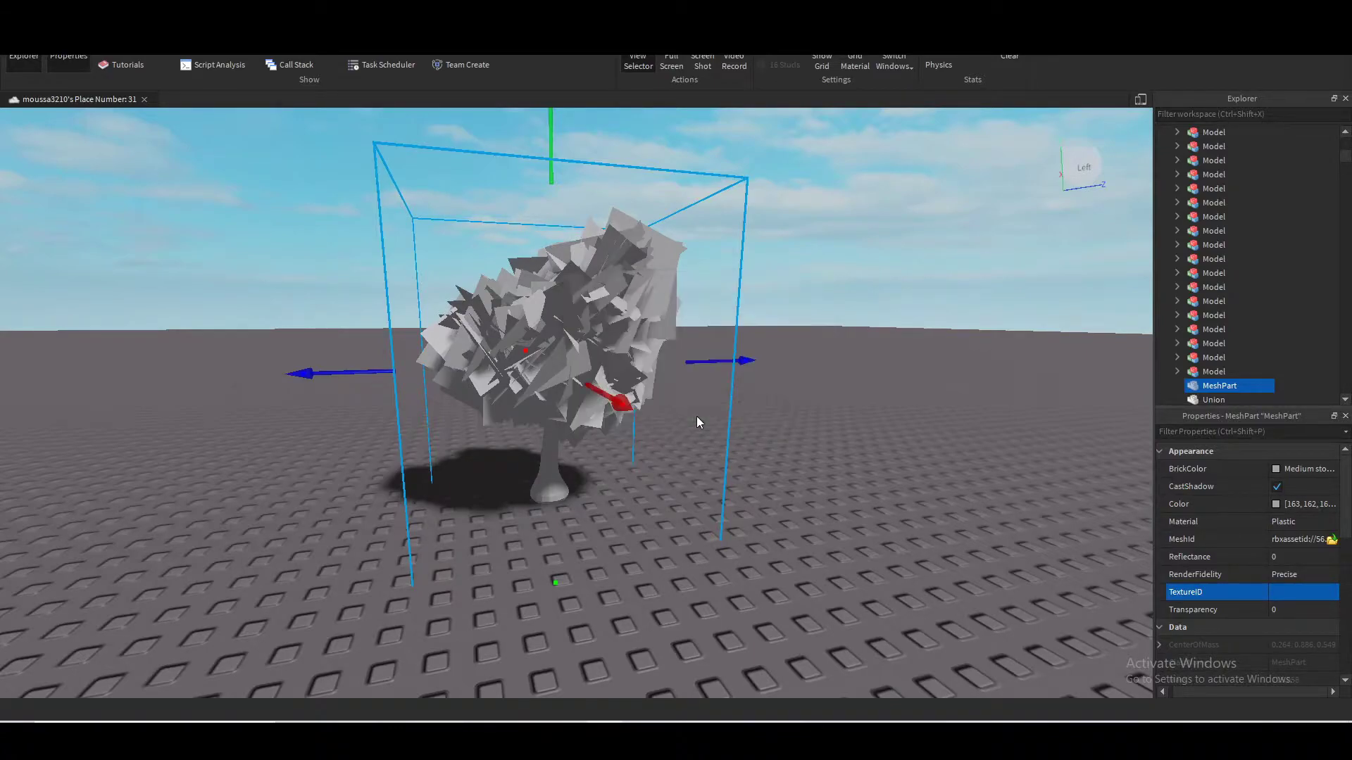
left_click(1288, 592)
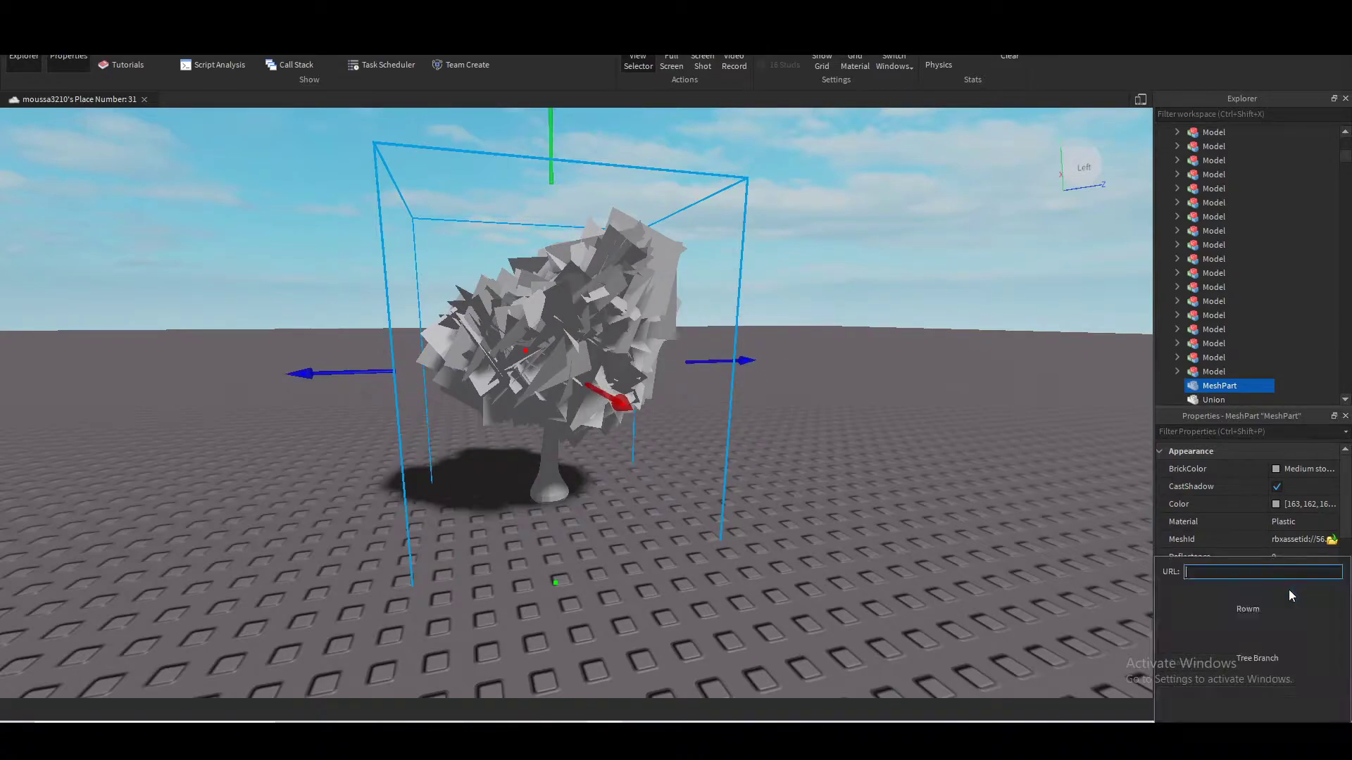
left_click(1268, 662)
Orbit and zoom around the leaf-textured tree, then select its Transparency value for editing
right_click_drag(839, 389, 838, 389)
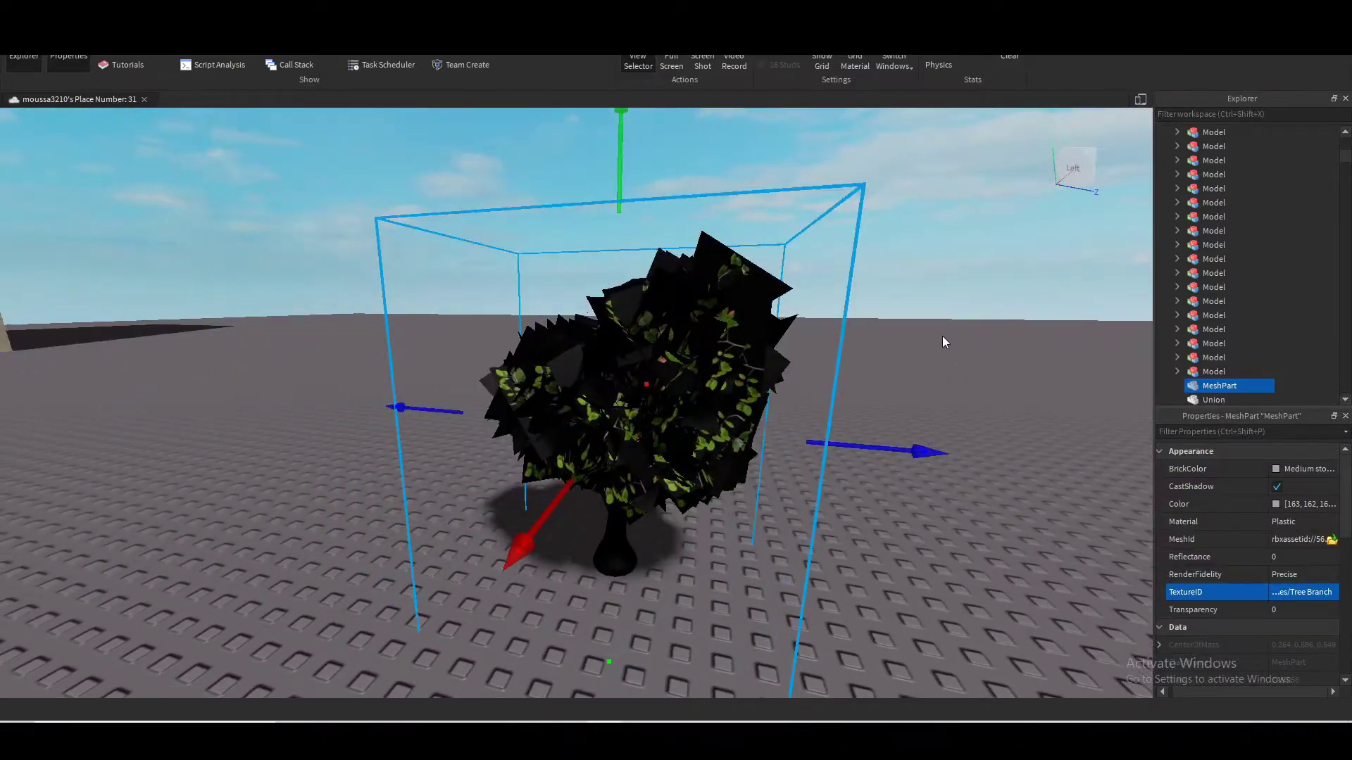
mouse_move(943, 341)
right_mouse_down()
mouse_move(981, 400)
mouse_move(962, 440)
right_mouse_up()
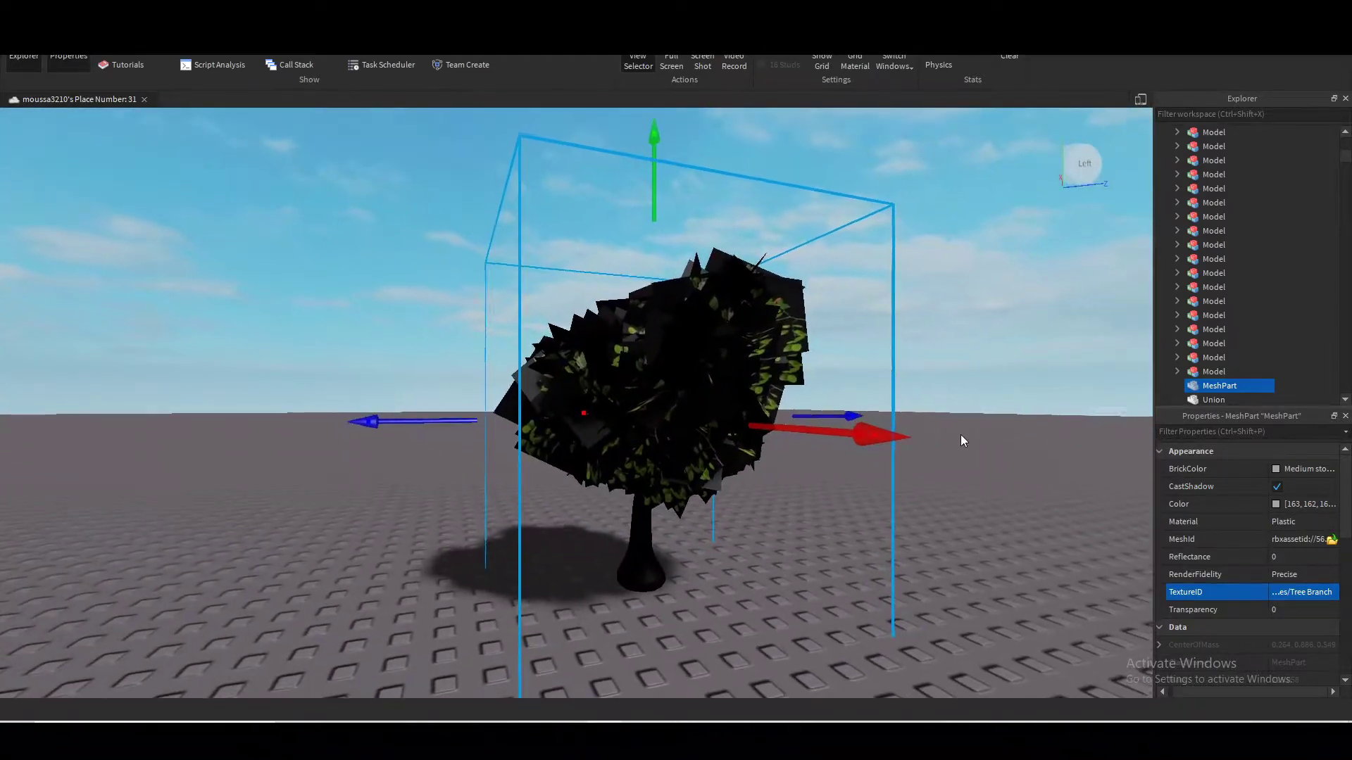
scroll(962, 436, "up", 5)
scroll(961, 437, "down", 8)
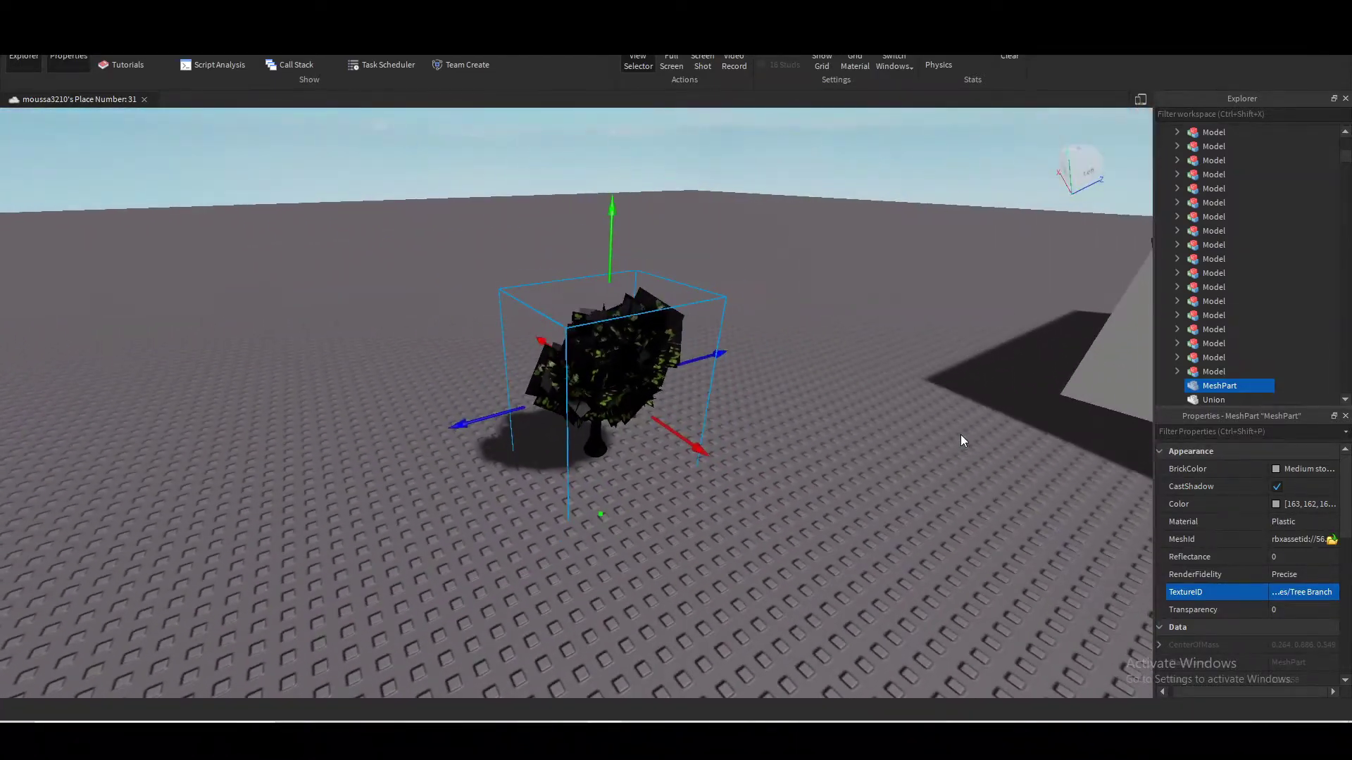
scroll(962, 437, "up", 3)
scroll(962, 437, "up", 3)
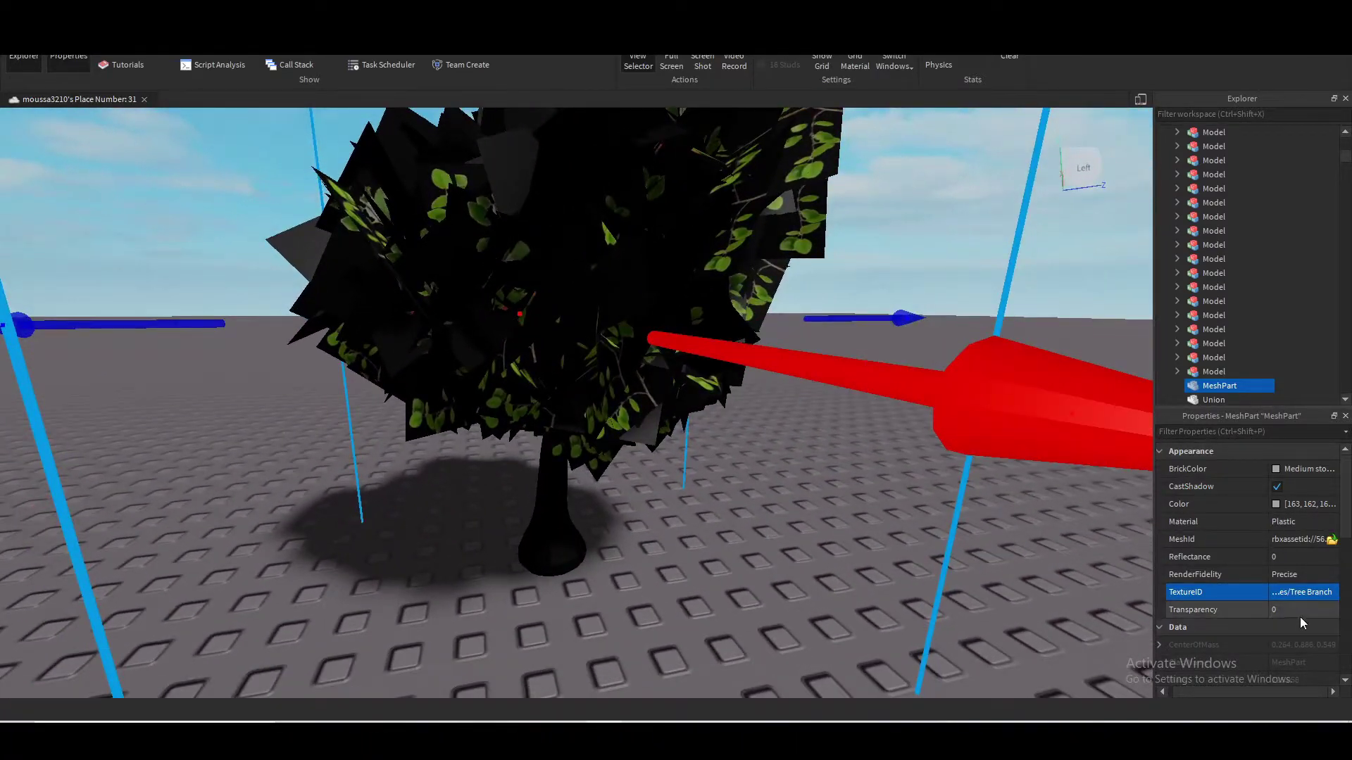
left_click(1301, 616)
Adjust the leaf bush's Transparency, settling it at 0.05
key("Return")
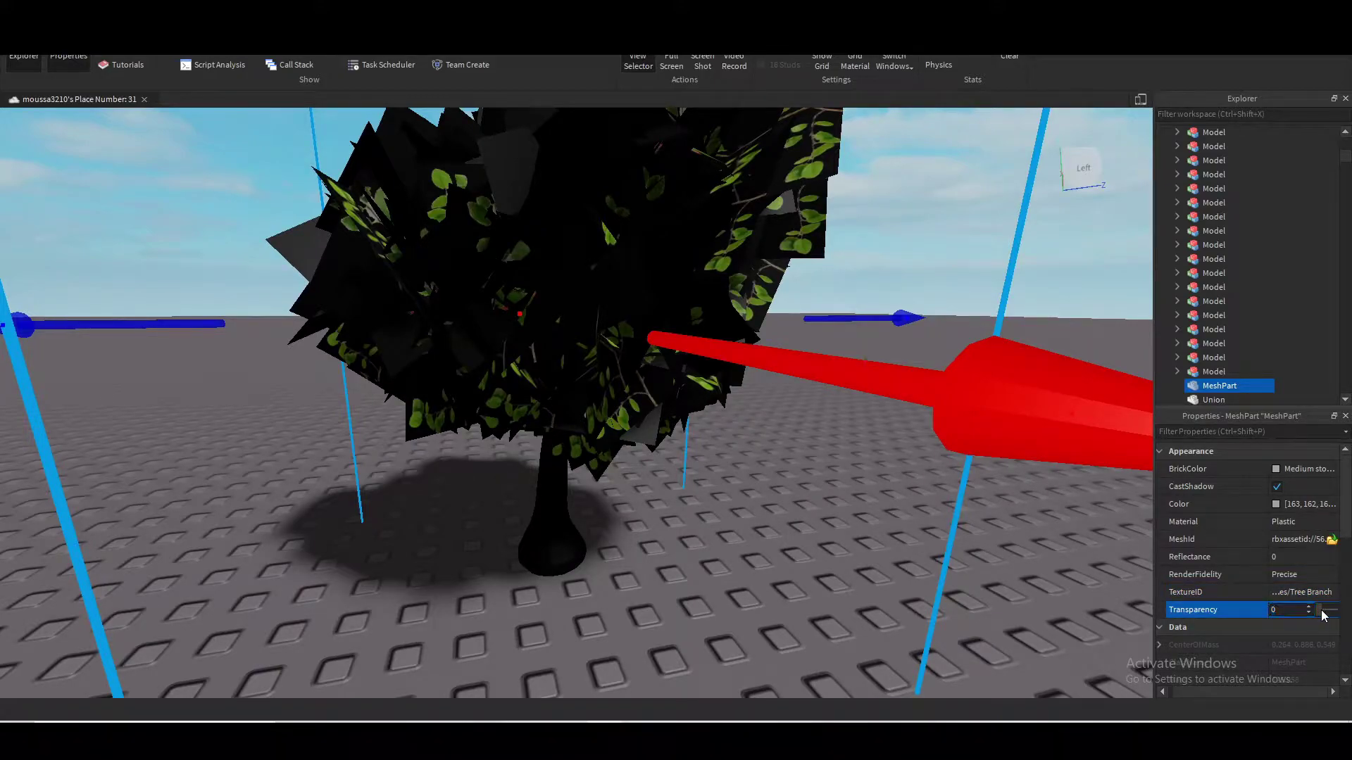
left_click_drag(1322, 615, 1328, 624)
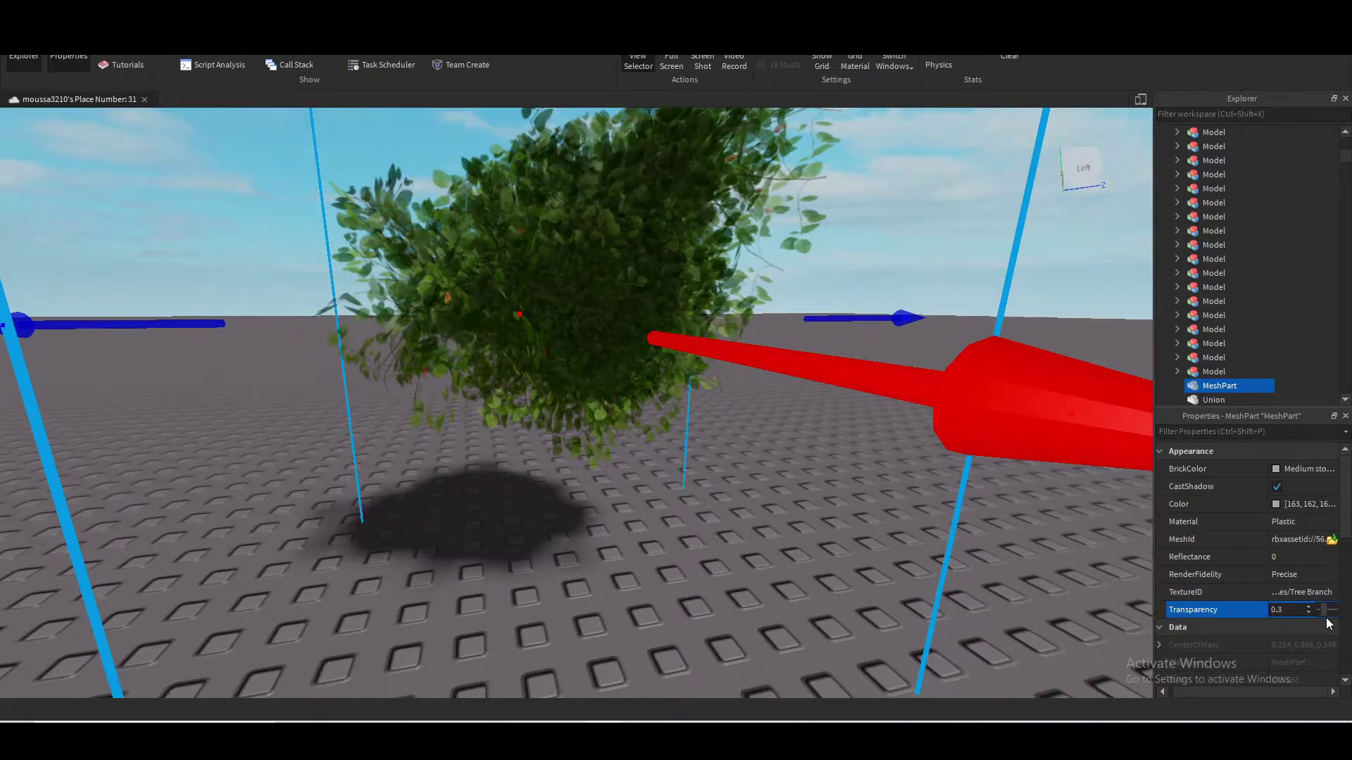
right_click_drag(823, 576, 728, 433)
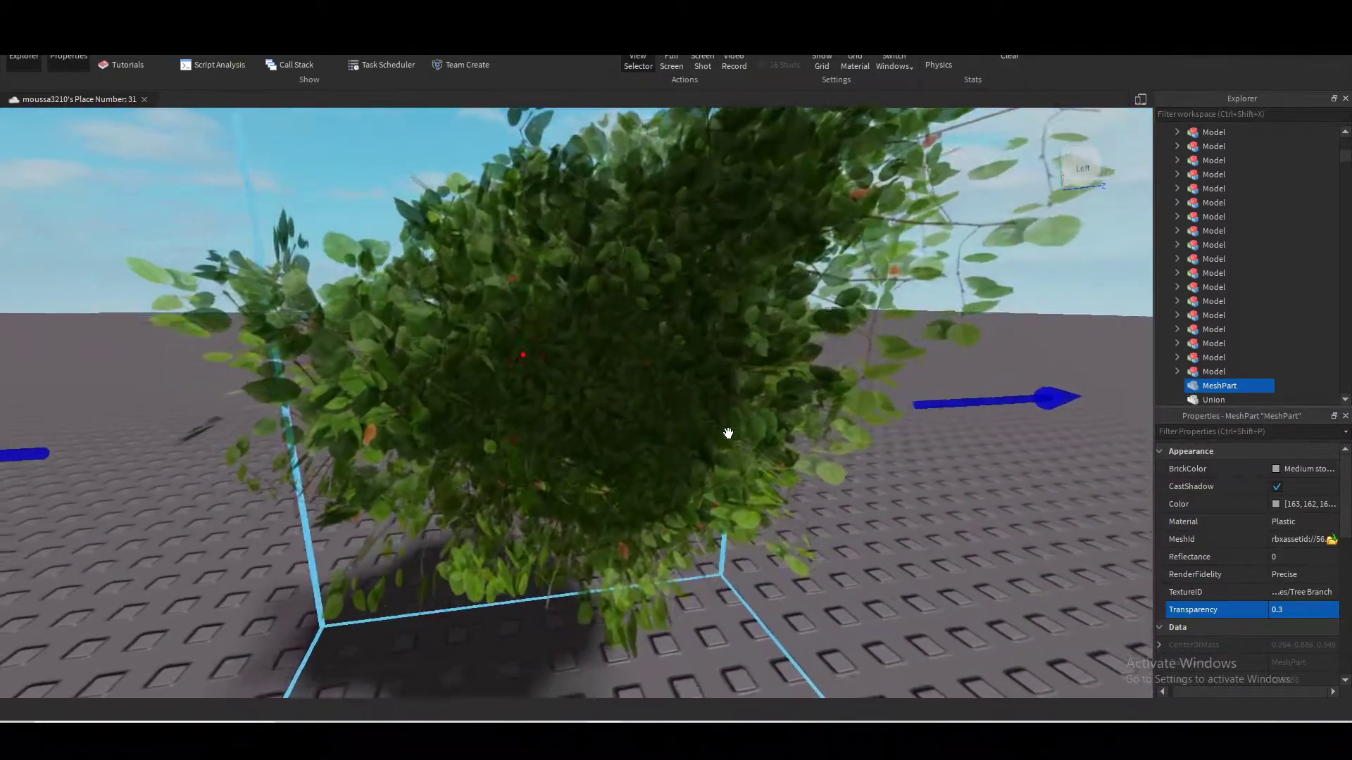
scroll(729, 433, "down", 5)
left_click_drag(1315, 611, 1321, 615)
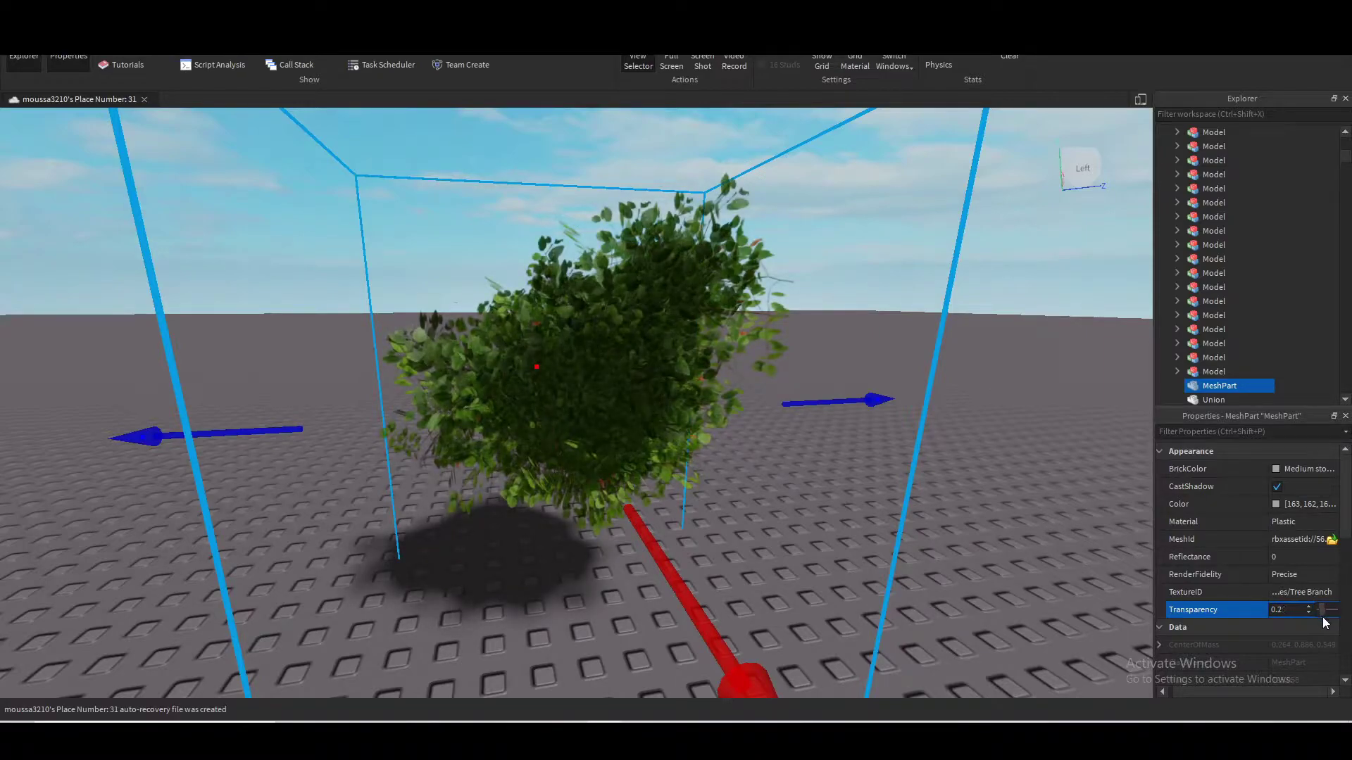
Frame the leaf bush, duplicate it, and slide the copy left along the X axis
right_click_drag(674, 555, 674, 556)
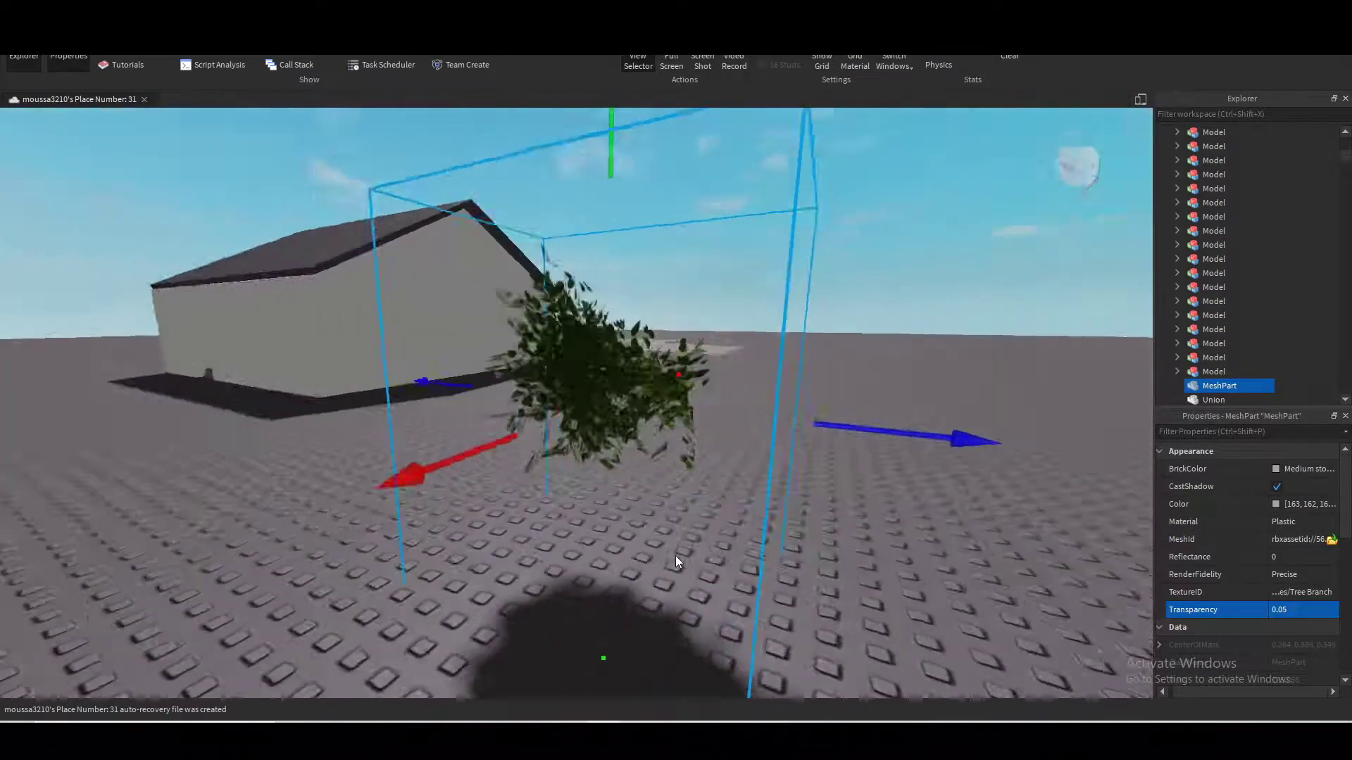
scroll(672, 556, "up", 5)
scroll(683, 482, "down", 5)
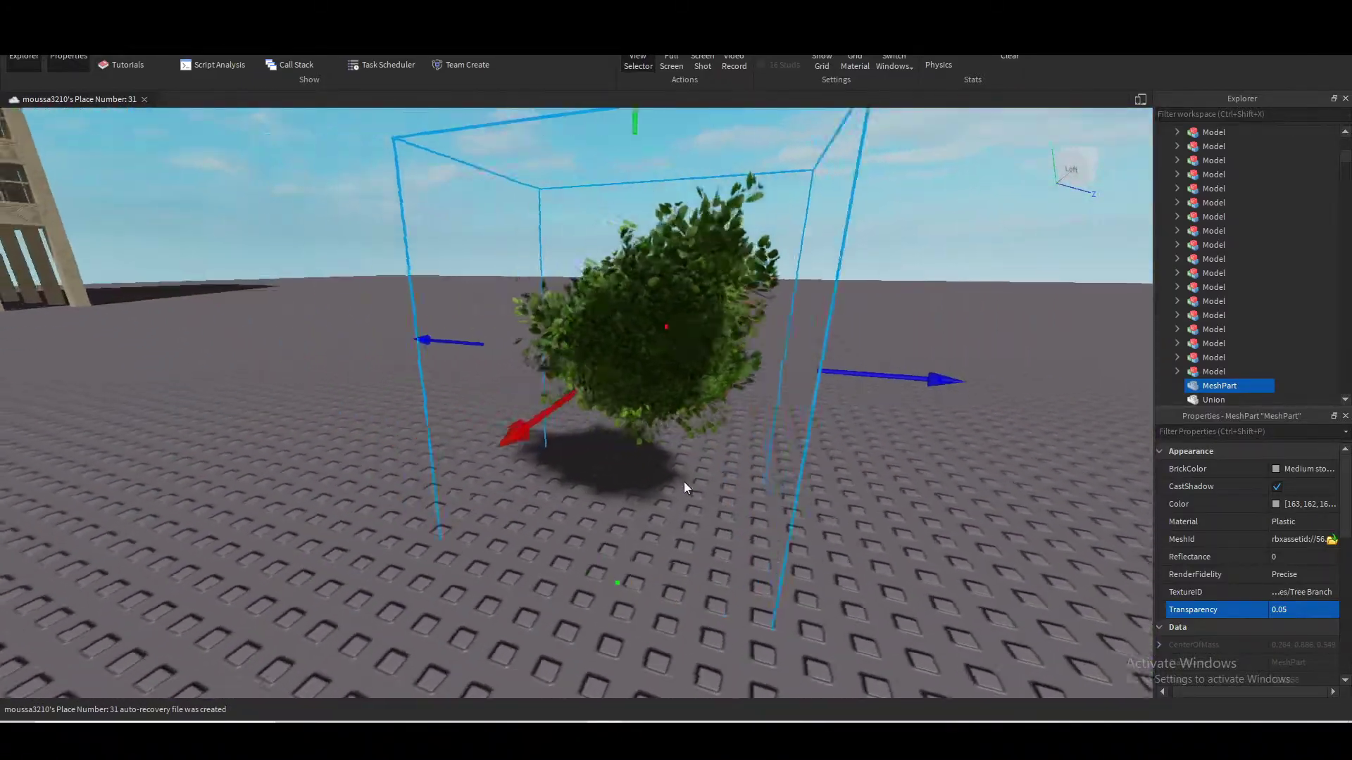
middle_click_drag(683, 482, 709, 473)
key("f")
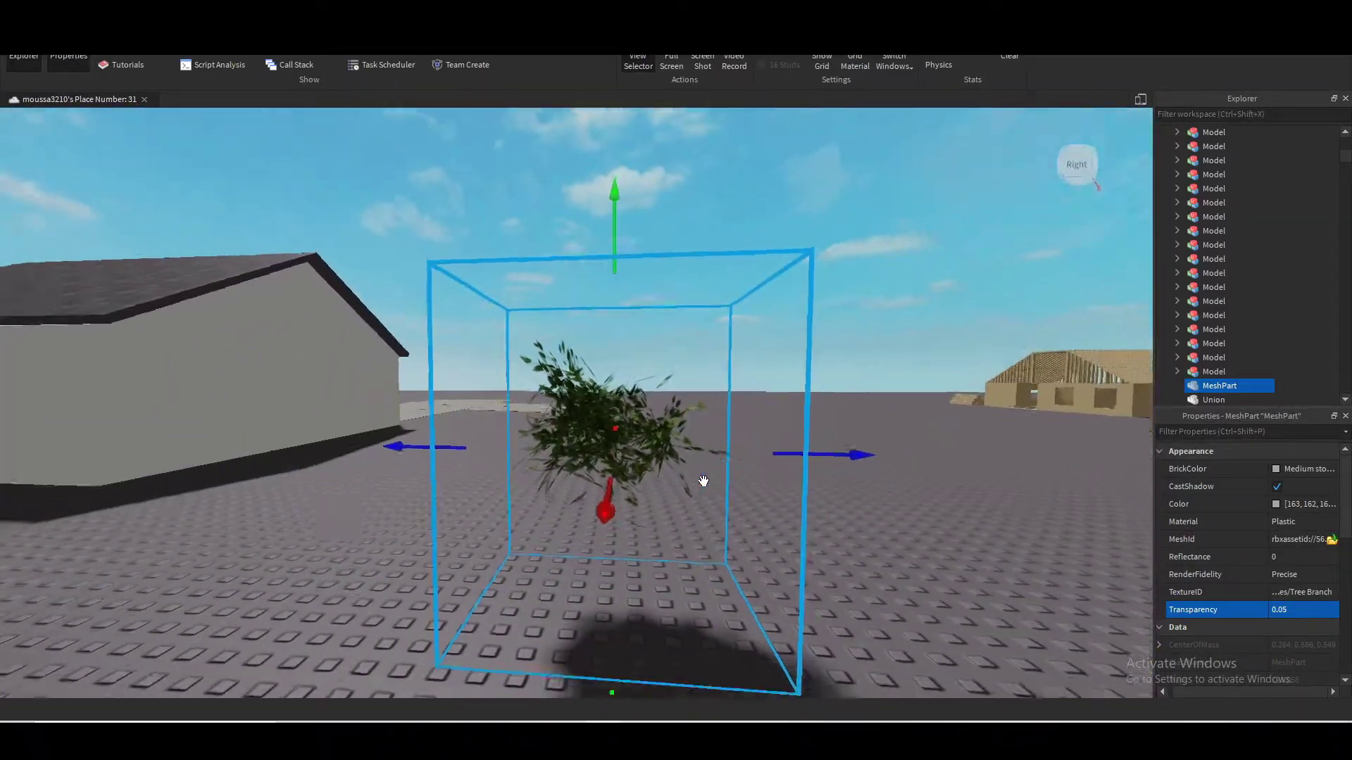
right_click_drag(708, 474, 704, 486)
scroll(705, 486, "up", 3)
key("ctrl+d")
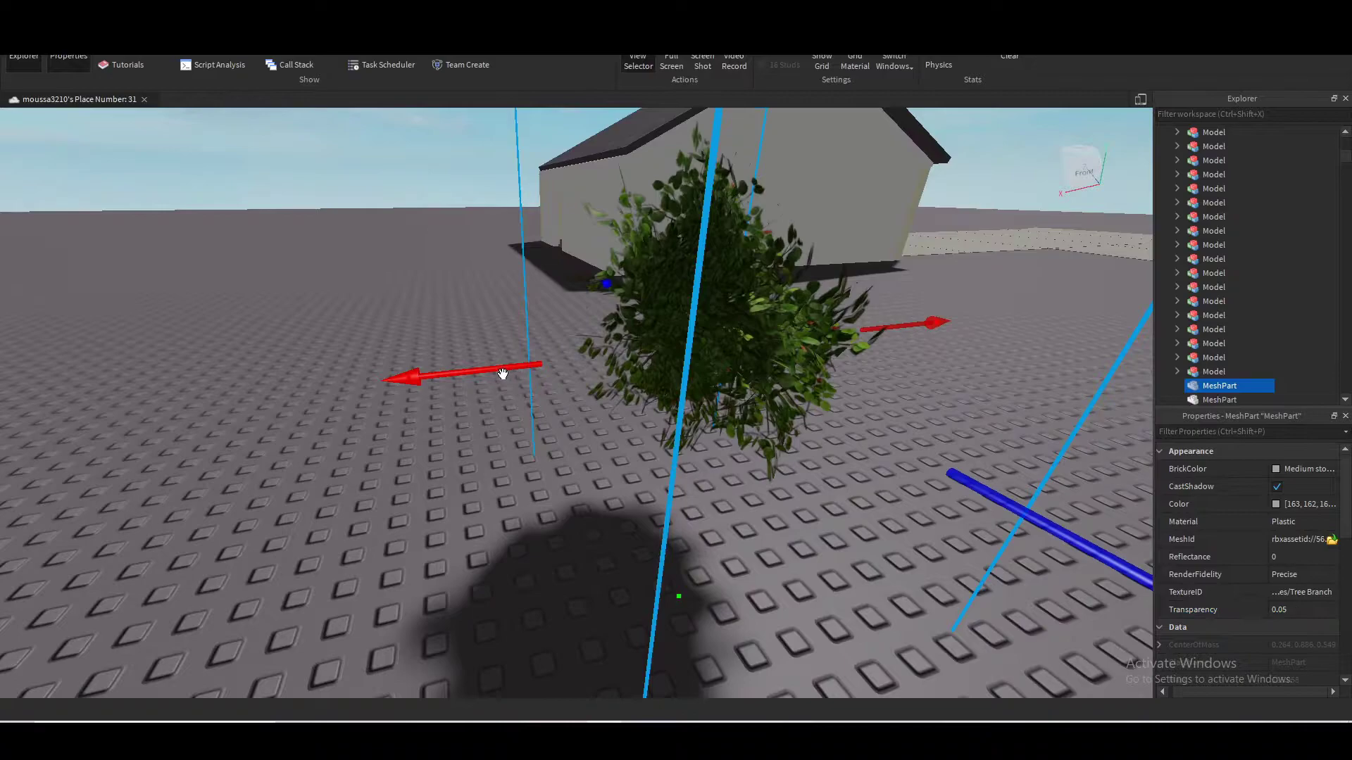
left_click_drag(522, 373, 398, 384)
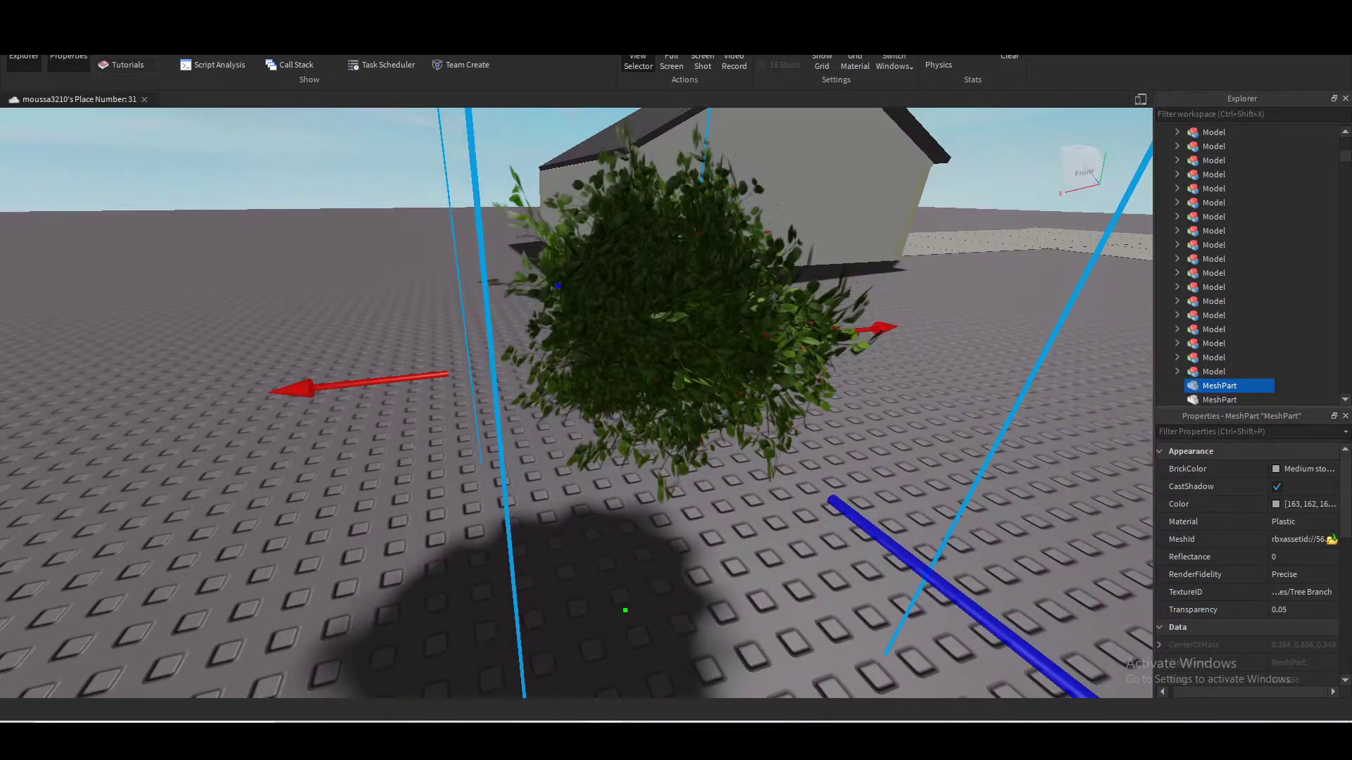
key("ctrl+4")
scroll(808, 327, "down", 5)
Spin the leaf bush around its vertical axis with the rotate ring, then deselect it
scroll(732, 261, "up", 2)
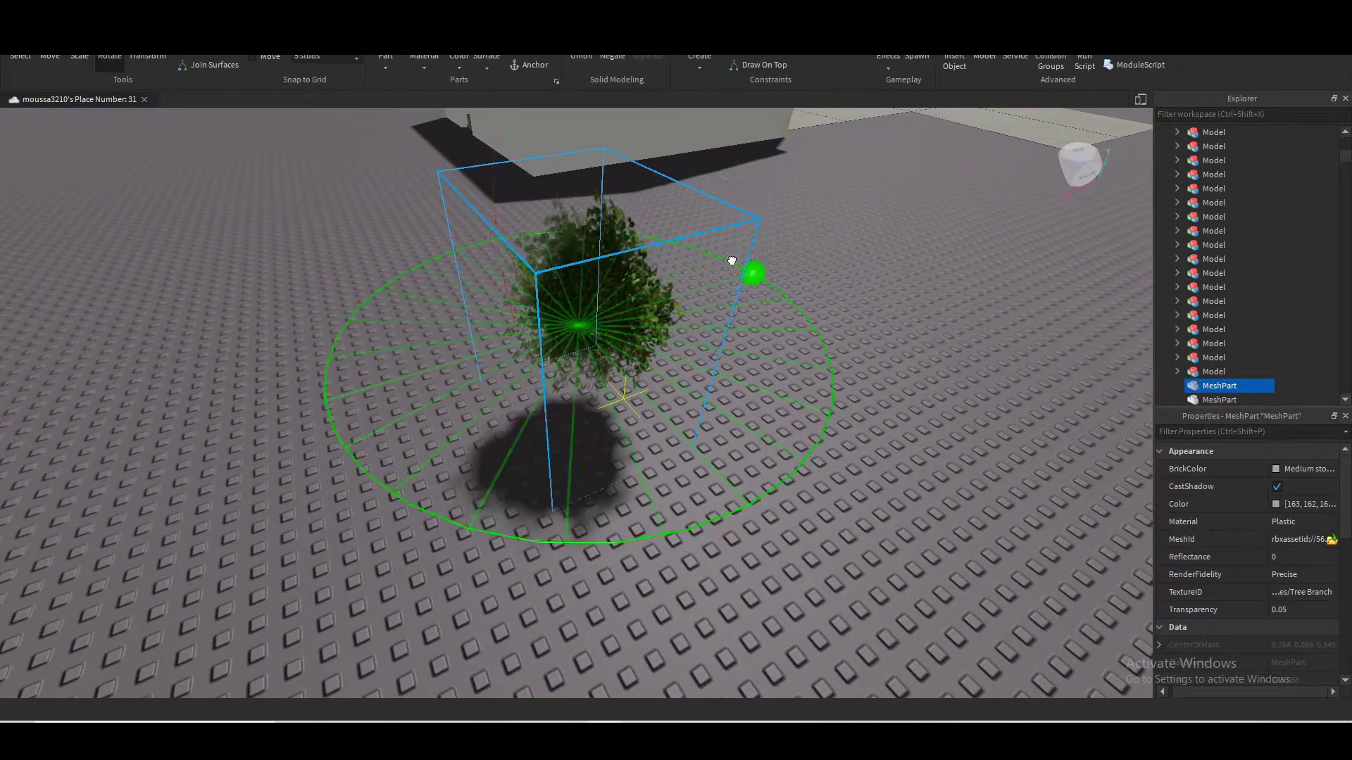
left_click_drag(732, 261, 397, 398)
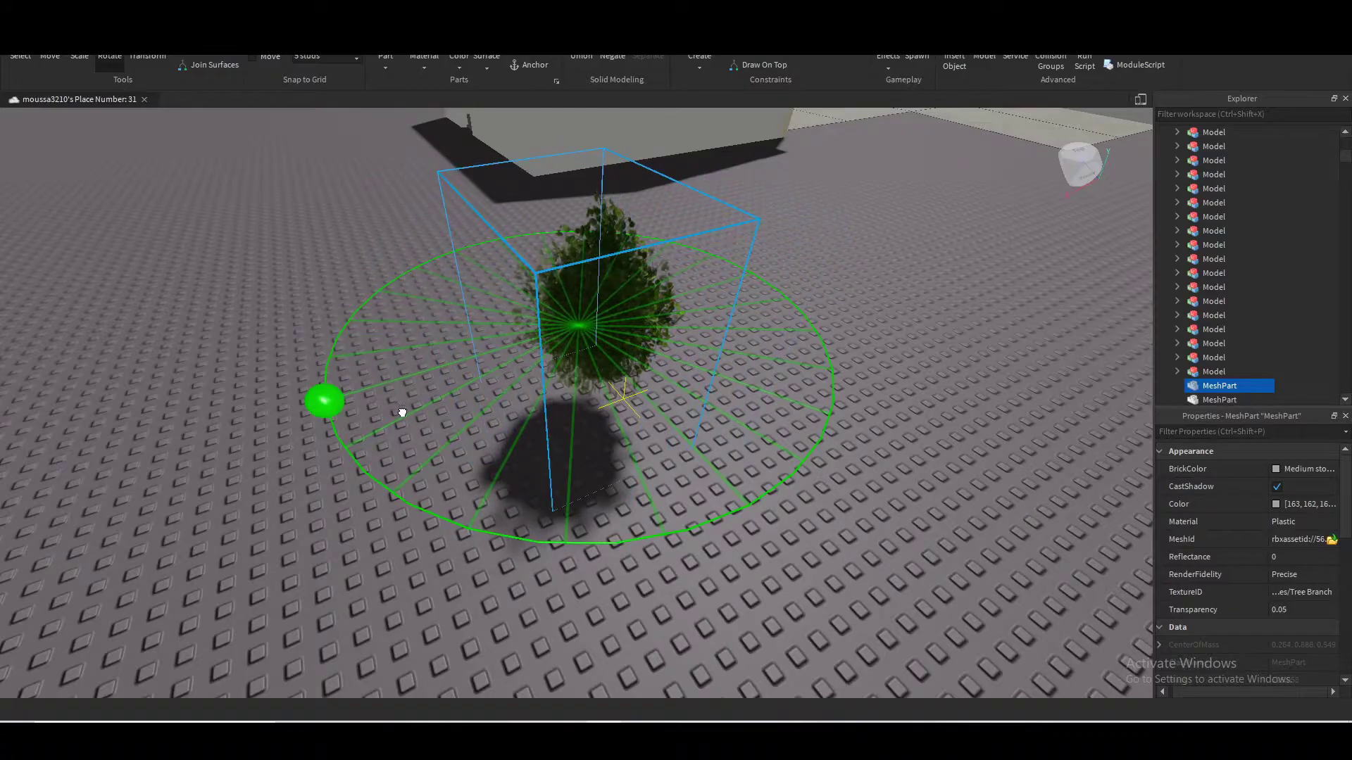
left_click(954, 535)
right_click_drag(953, 535, 959, 536)
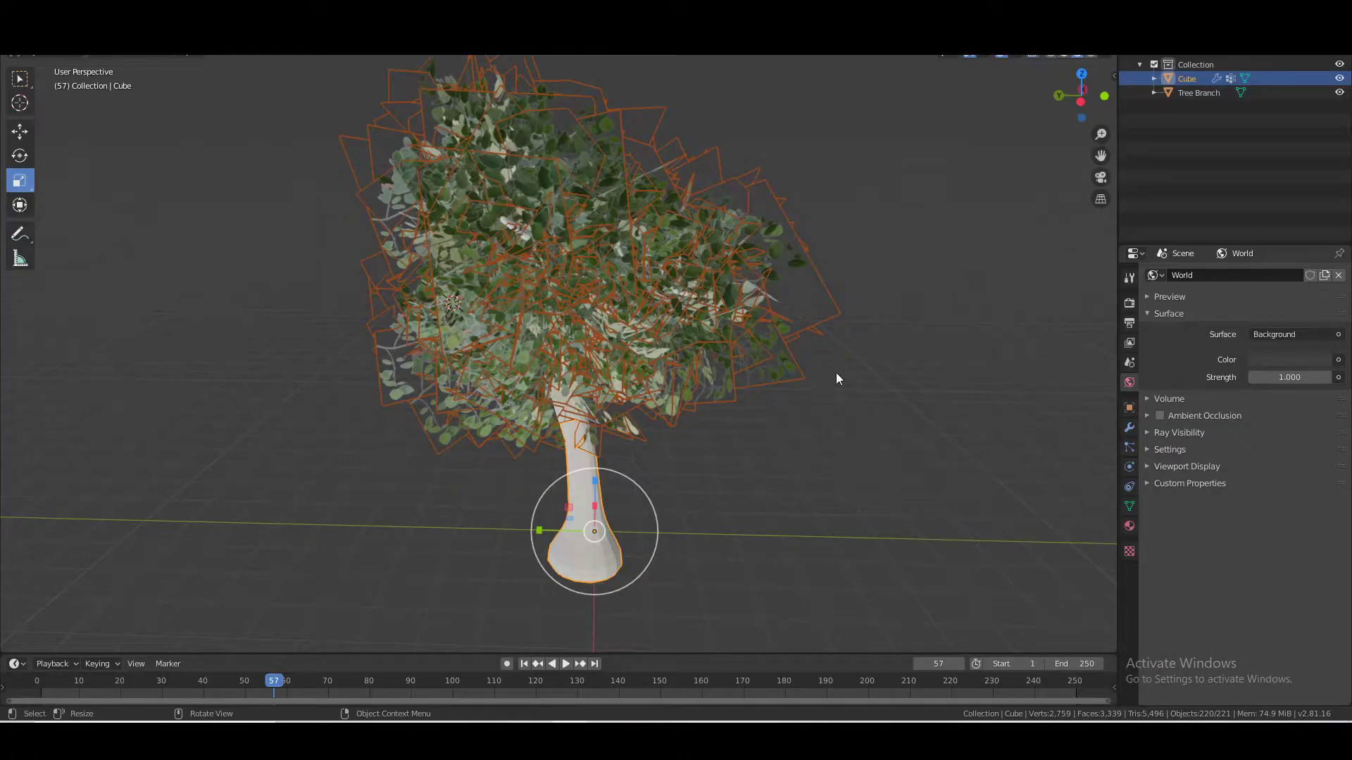
Delete the Tree Branch leaves object in Blender and select the trunk Cube
left_click(1225, 93)
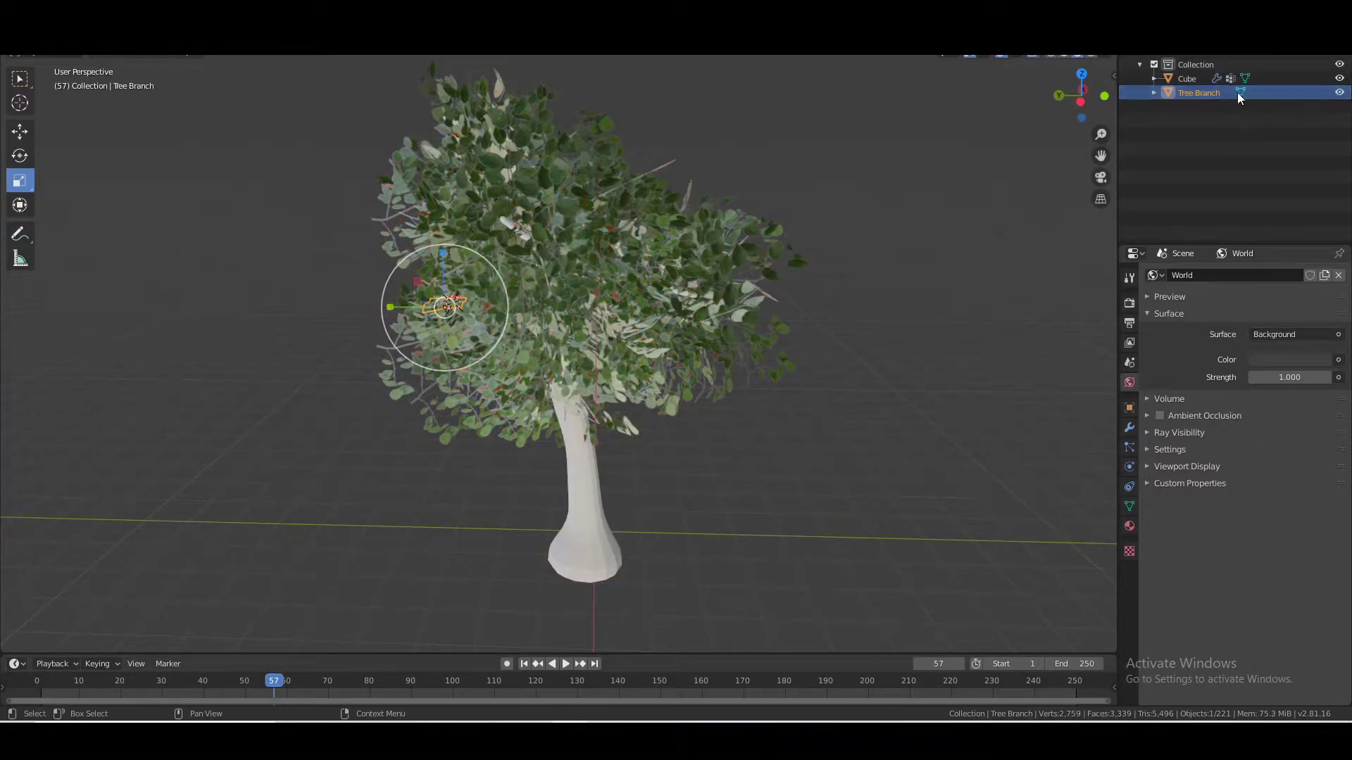
right_click(1219, 92)
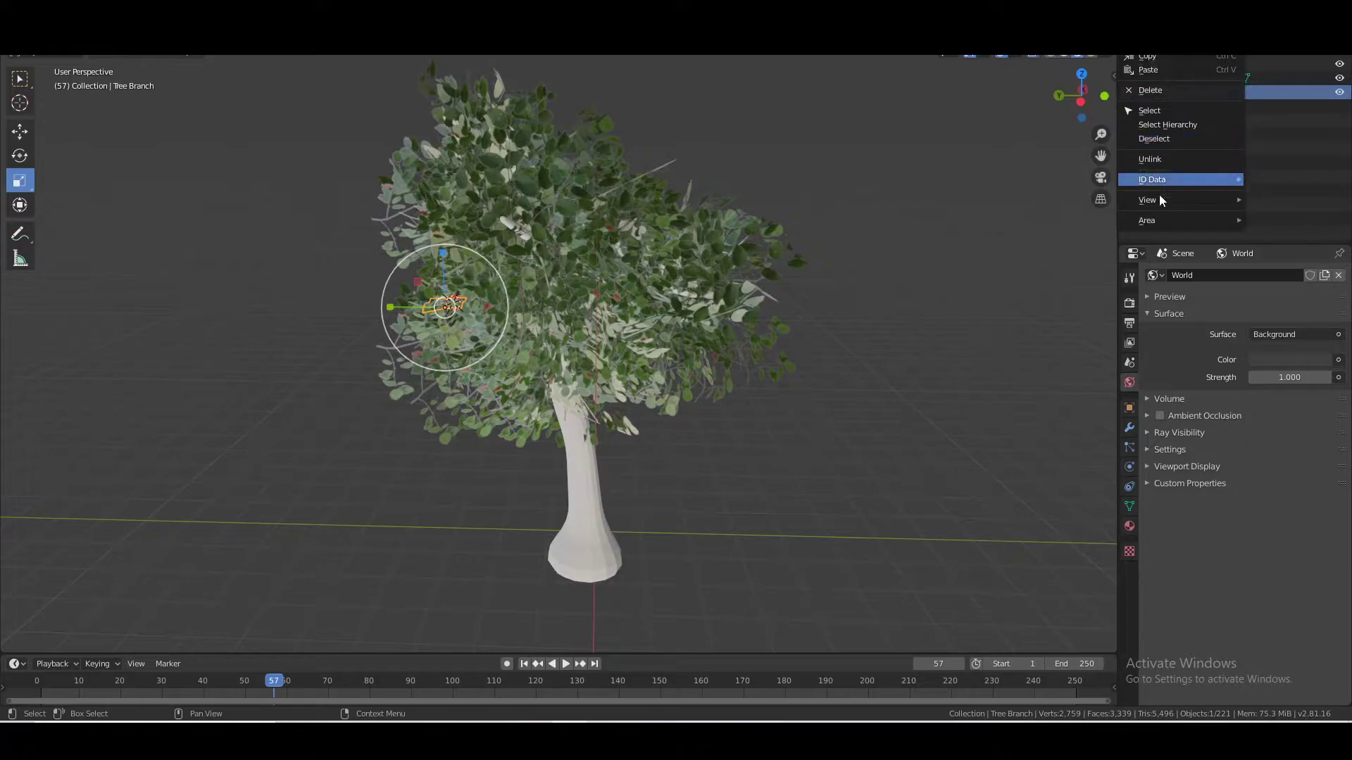
left_click(563, 390)
Export the remaining trunk as Treeee.obj in Wavefront OBJ format
left_click(34, 9)
mouse_move(76, 221)
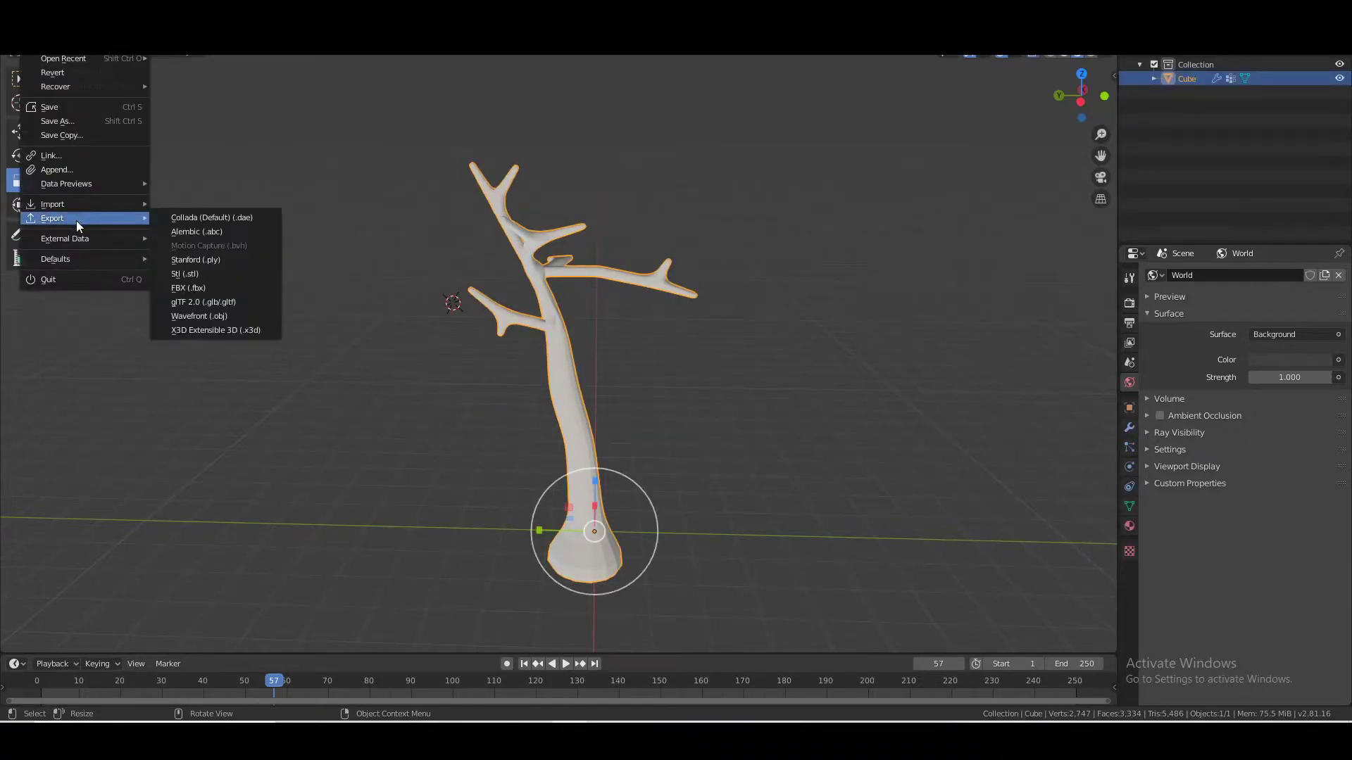
left_click(205, 319)
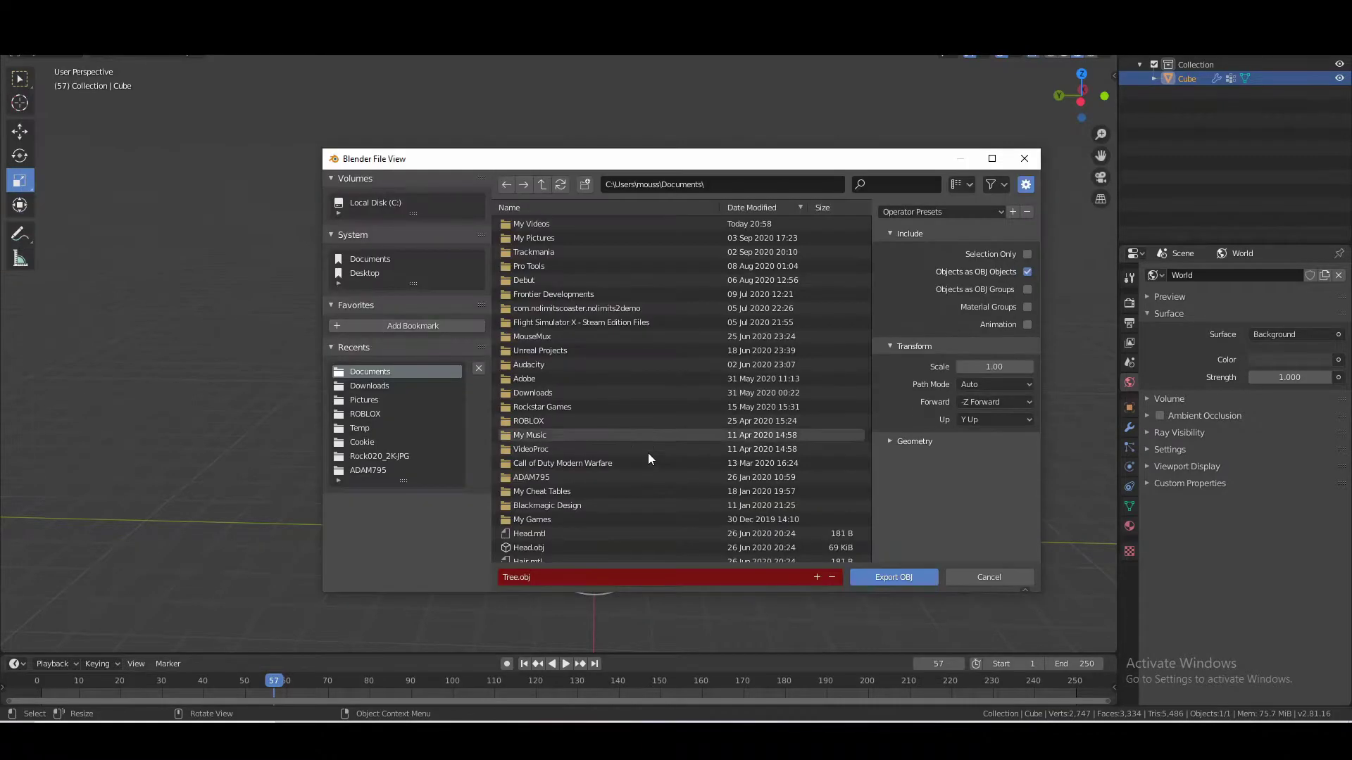
left_click(618, 585)
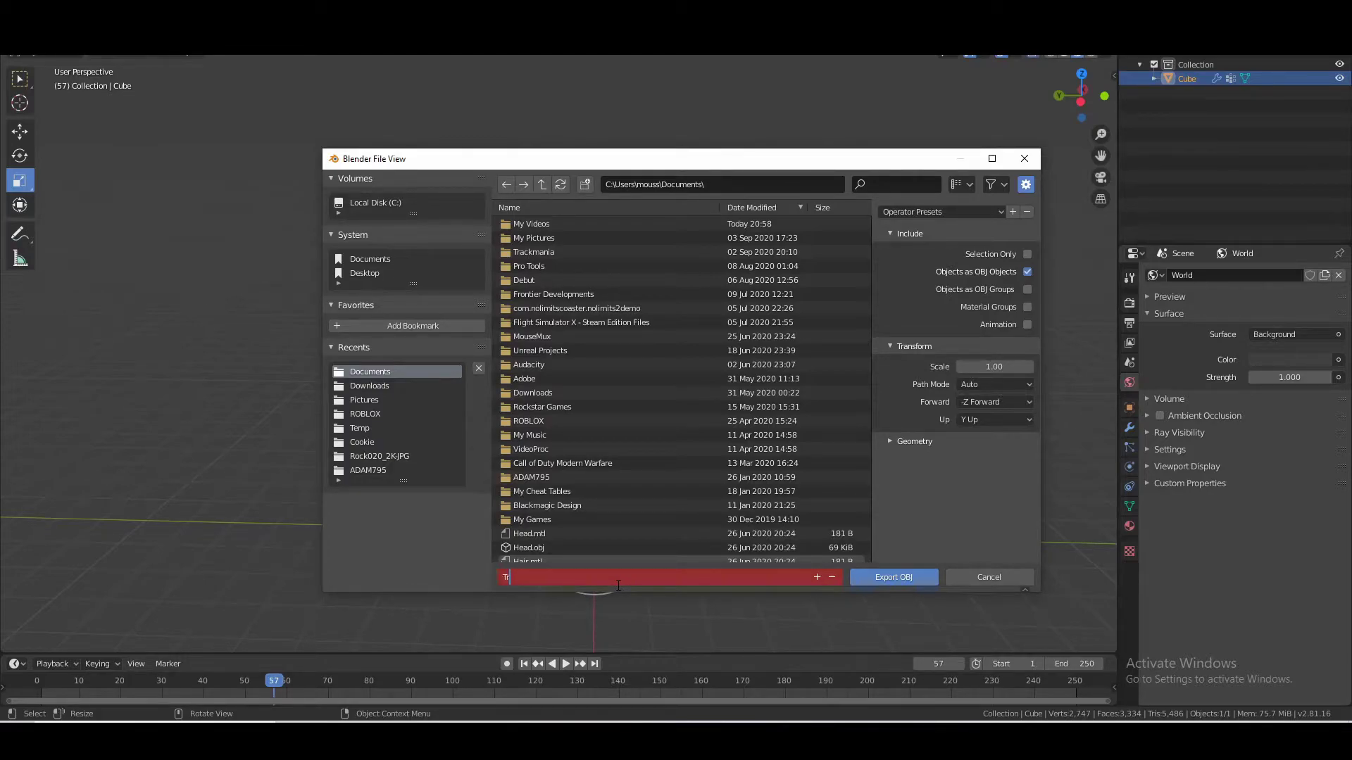
left_click(878, 579)
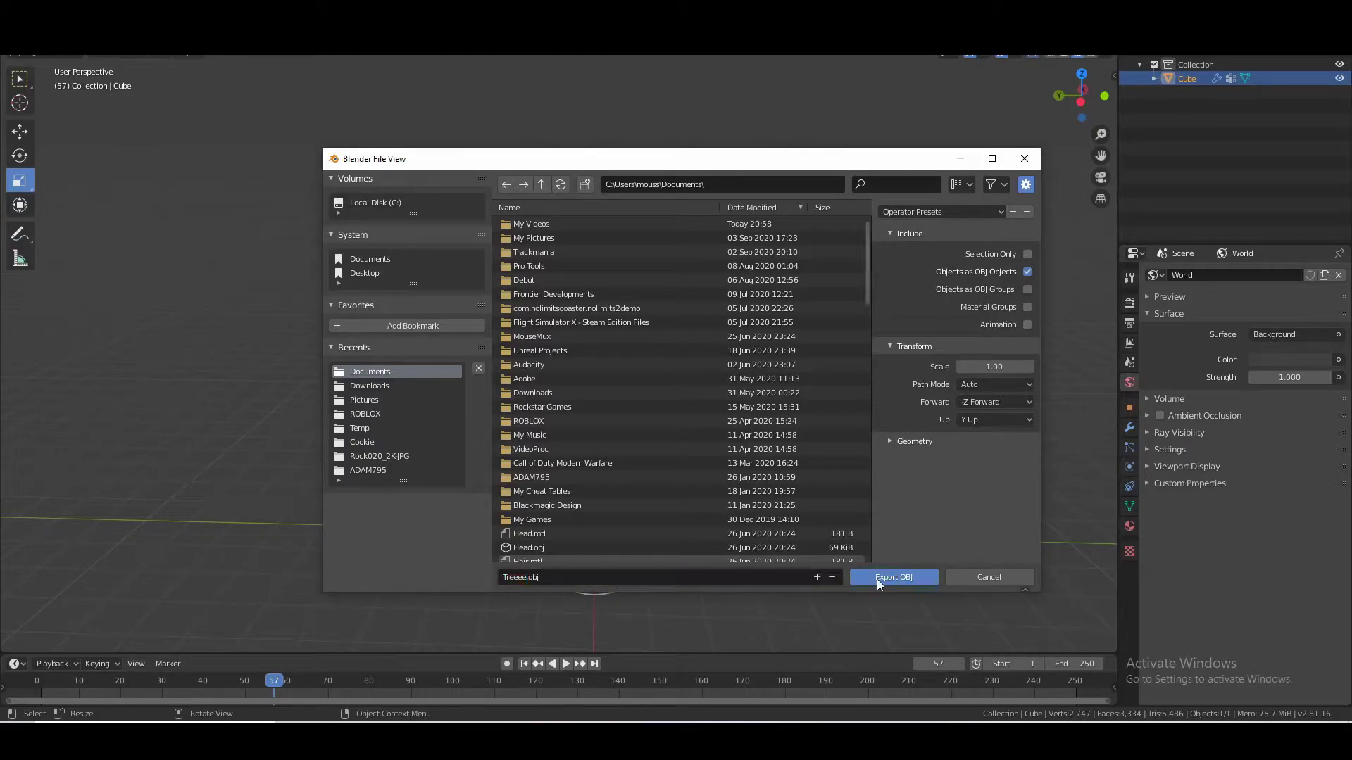
left_click(889, 577)
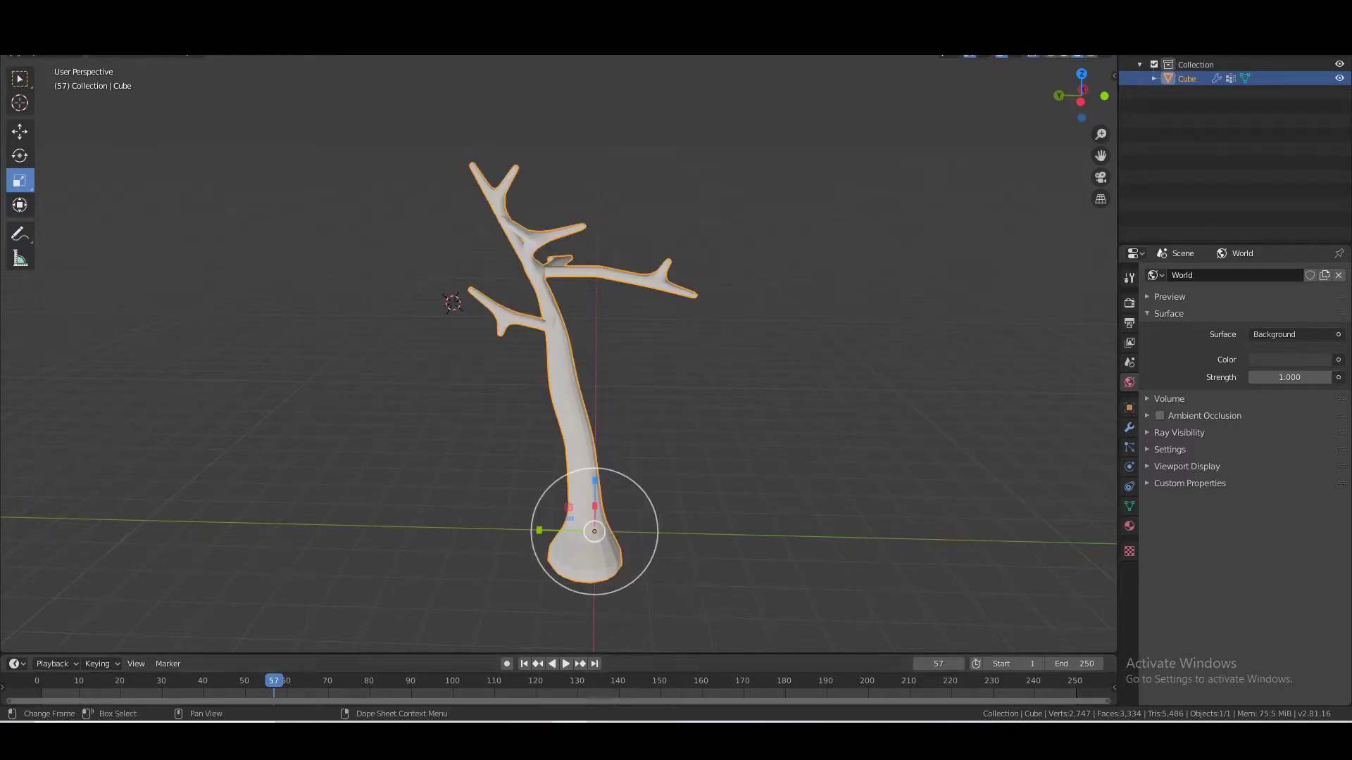
Insert a MeshPart into the Workspace by searching 'mesh', and drag it in front of the bush
mouse_move(606, 740)
left_click(606, 676)
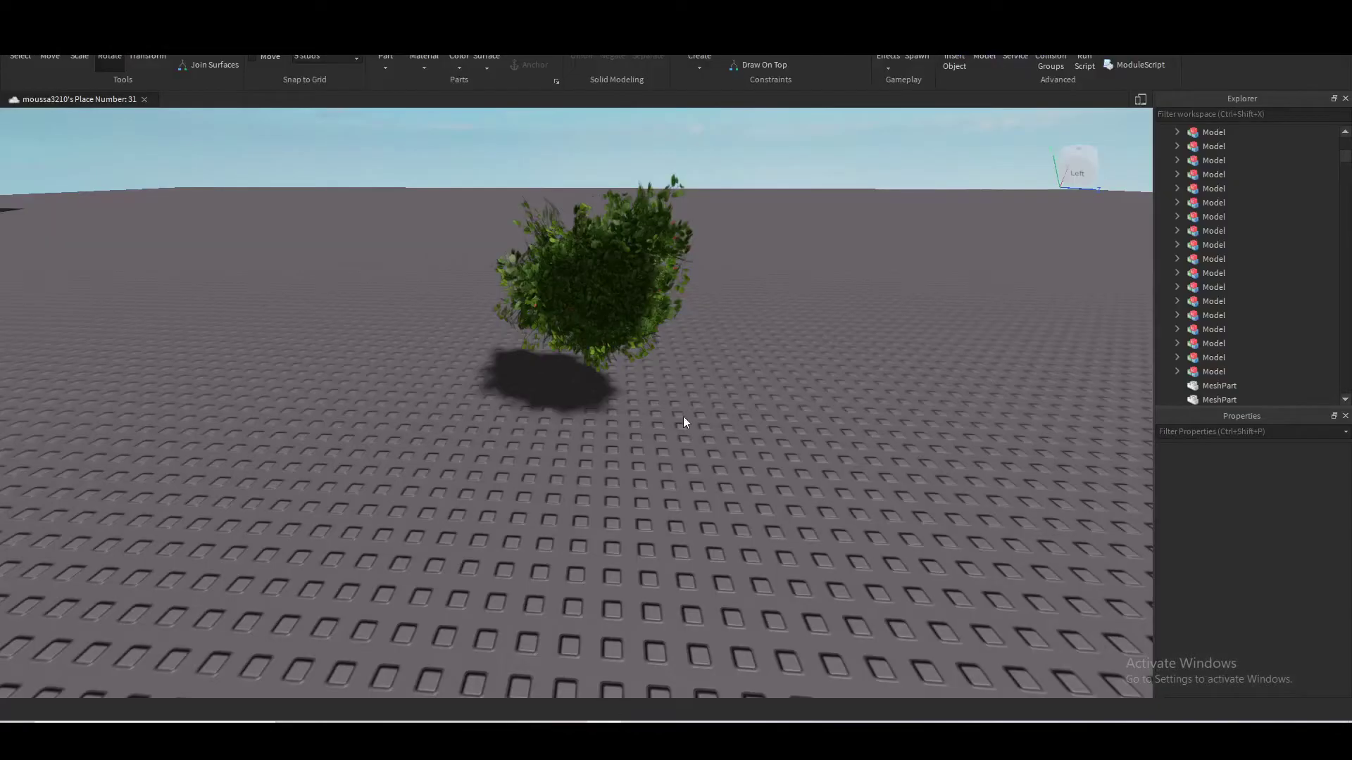
scroll(1263, 172, "up", 5)
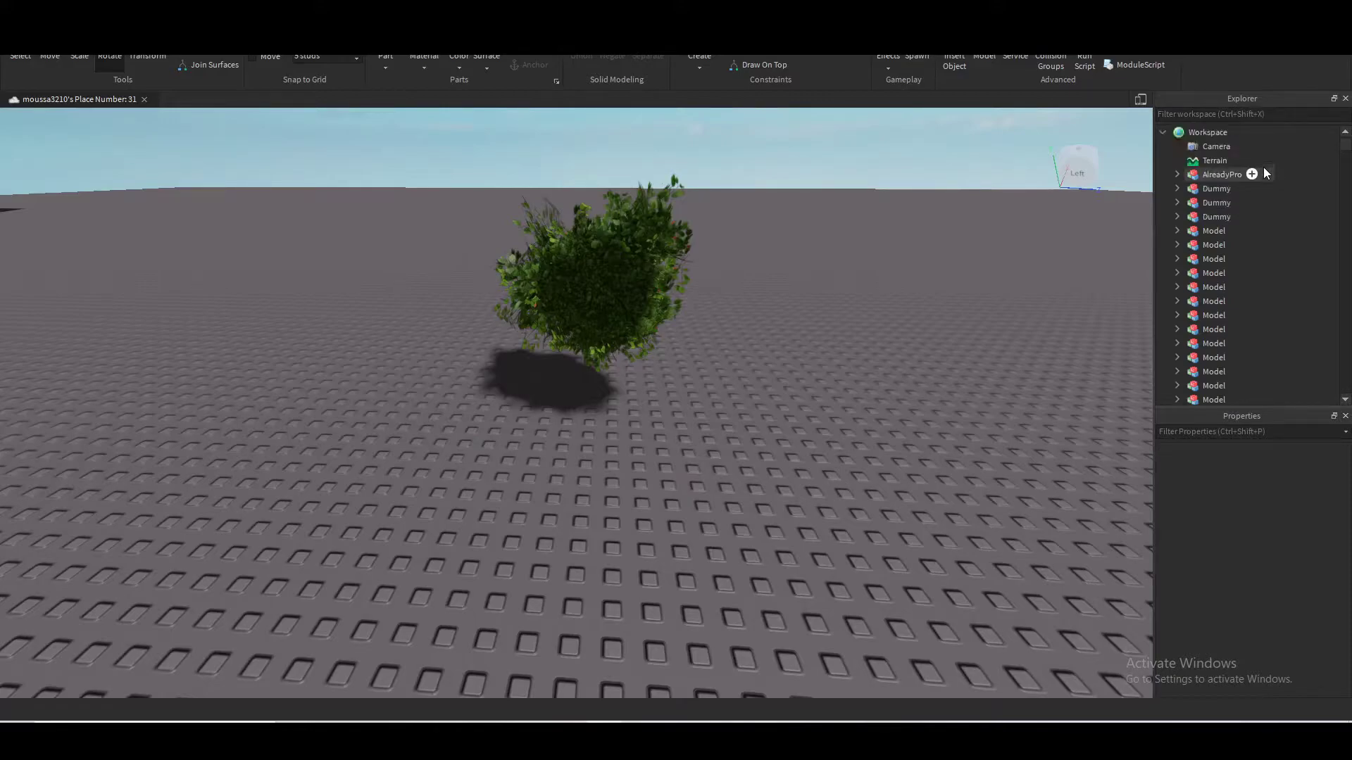
left_click(1235, 132)
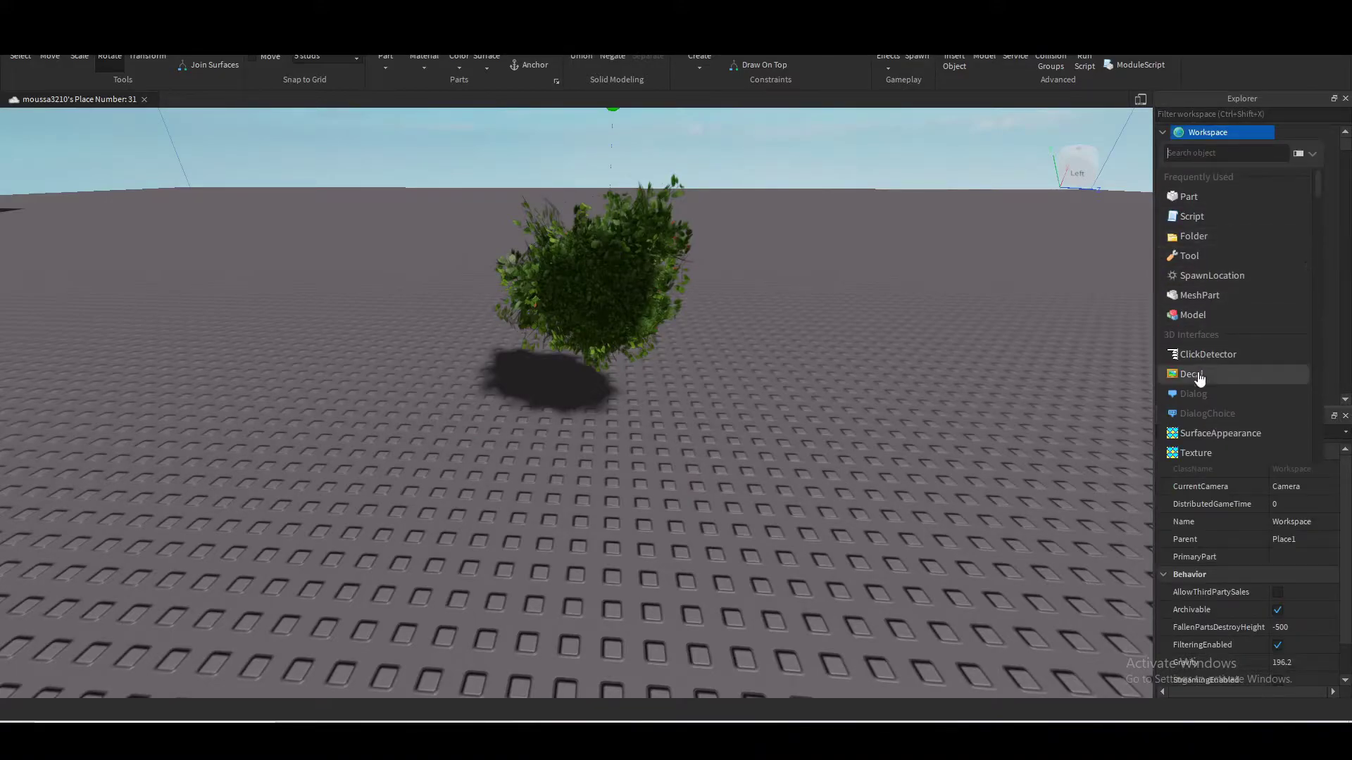
type("mesh")
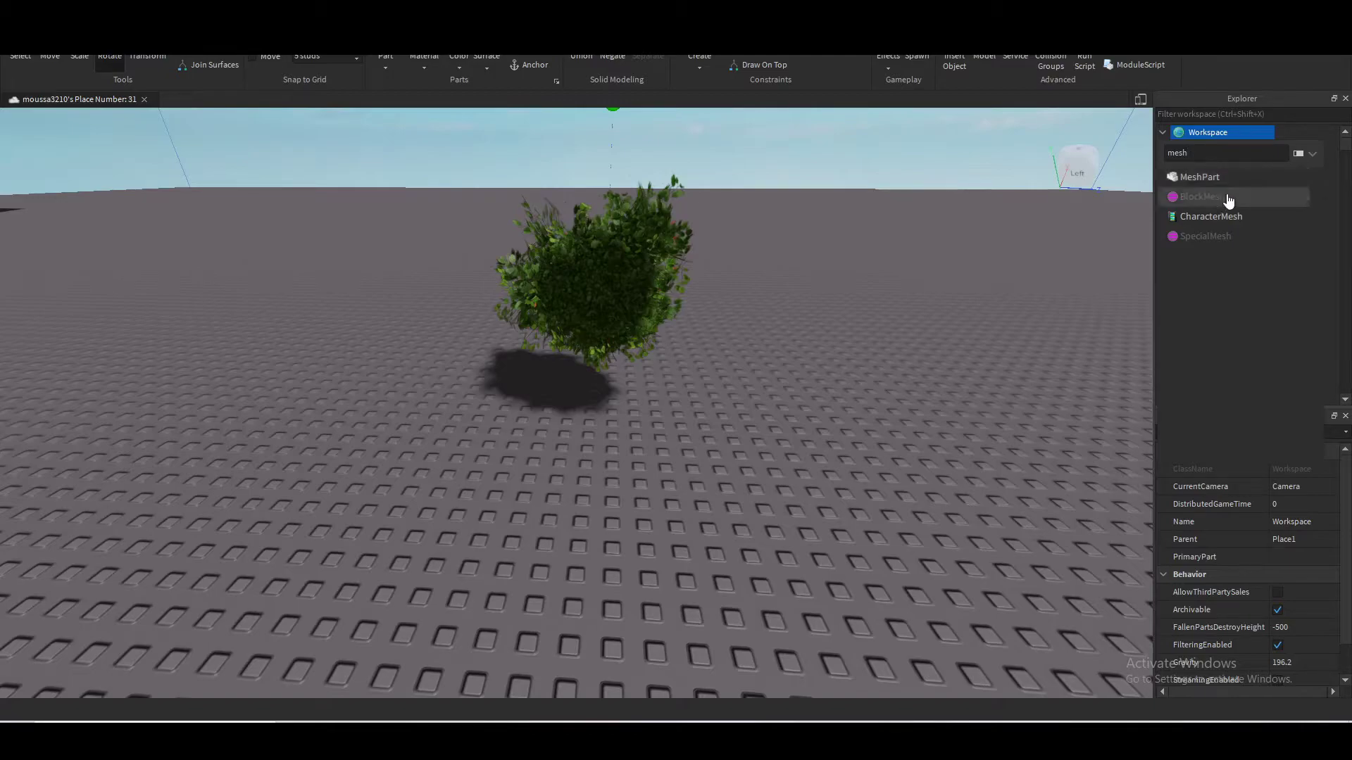
left_click(1227, 176)
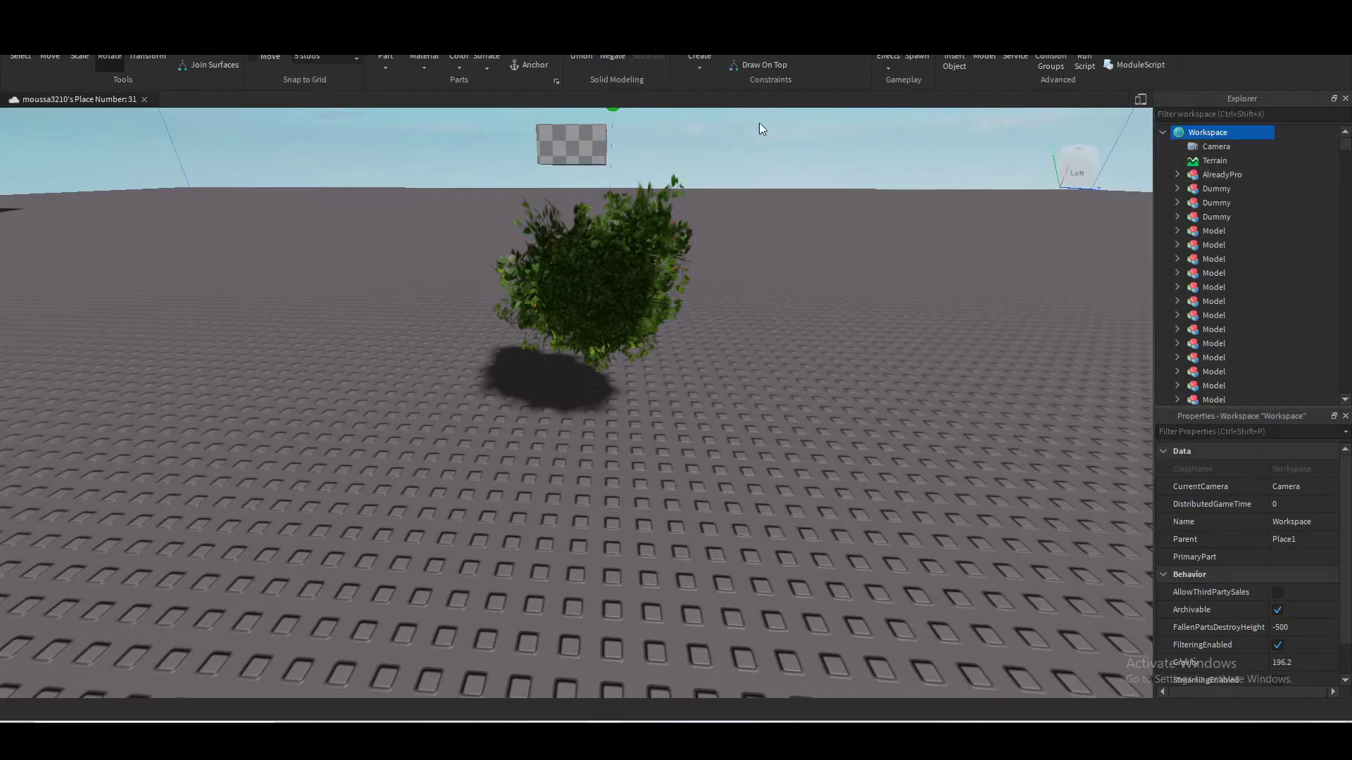
left_click_drag(586, 173, 573, 613)
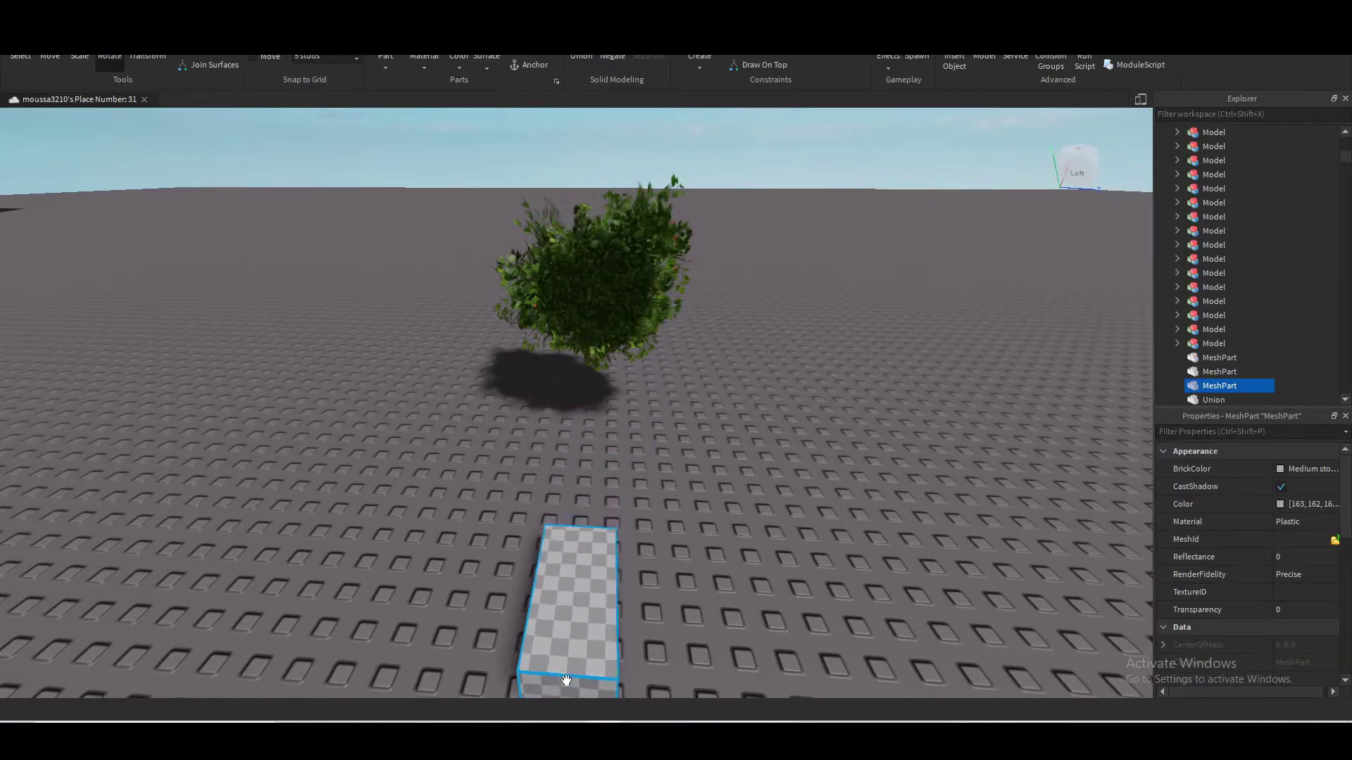
Load the Treeee mesh into the new MeshPart's MeshId, placing the trunk inside the bush
left_click(1333, 541)
scroll(312, 183, "down", 5)
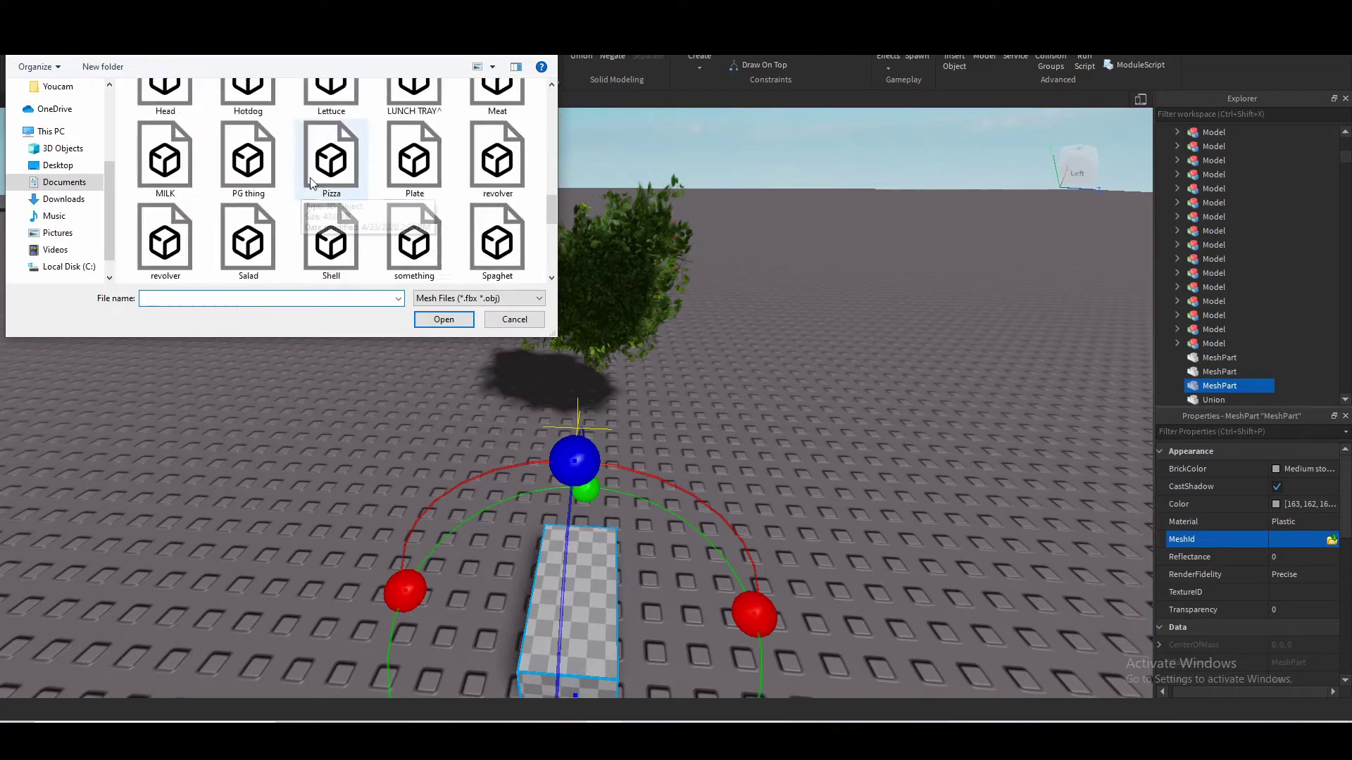
scroll(312, 183, "down", 5)
left_click(330, 152)
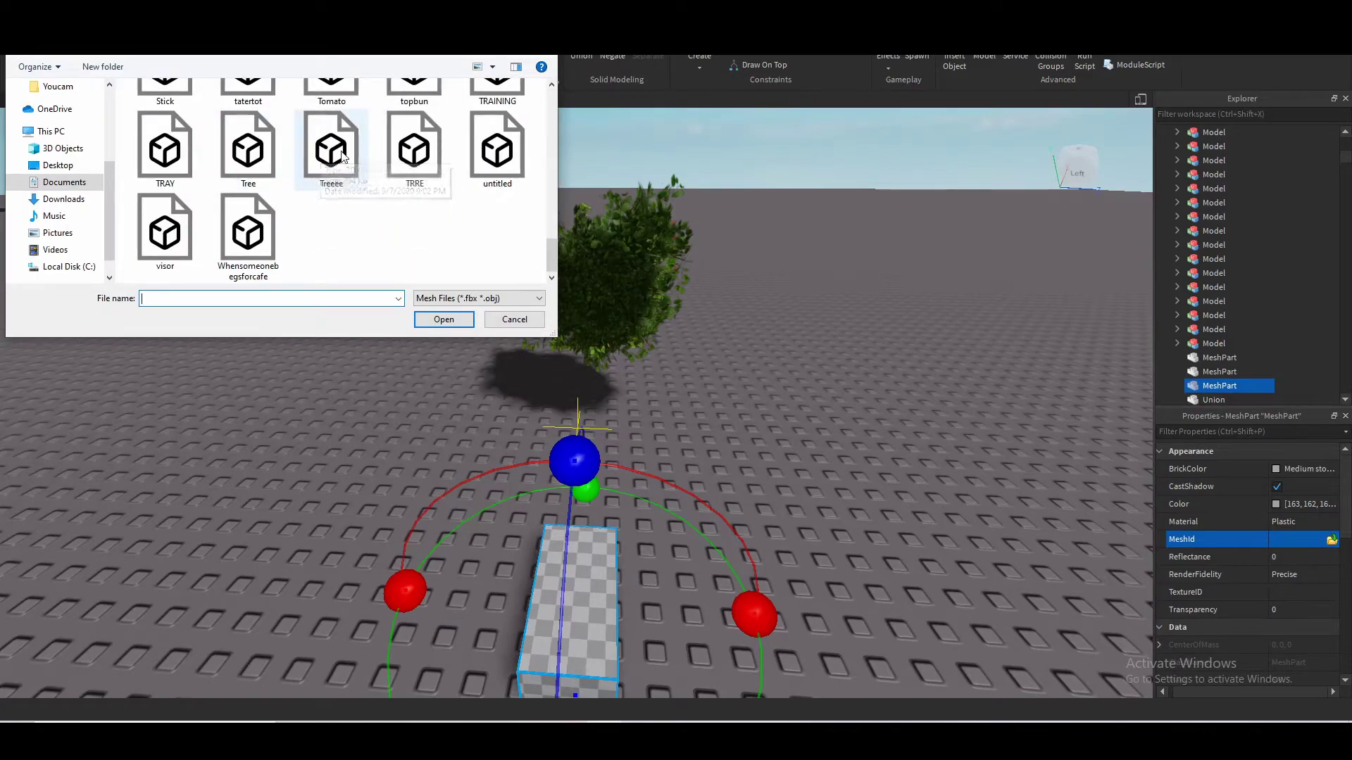
left_click(448, 323)
left_click(763, 369)
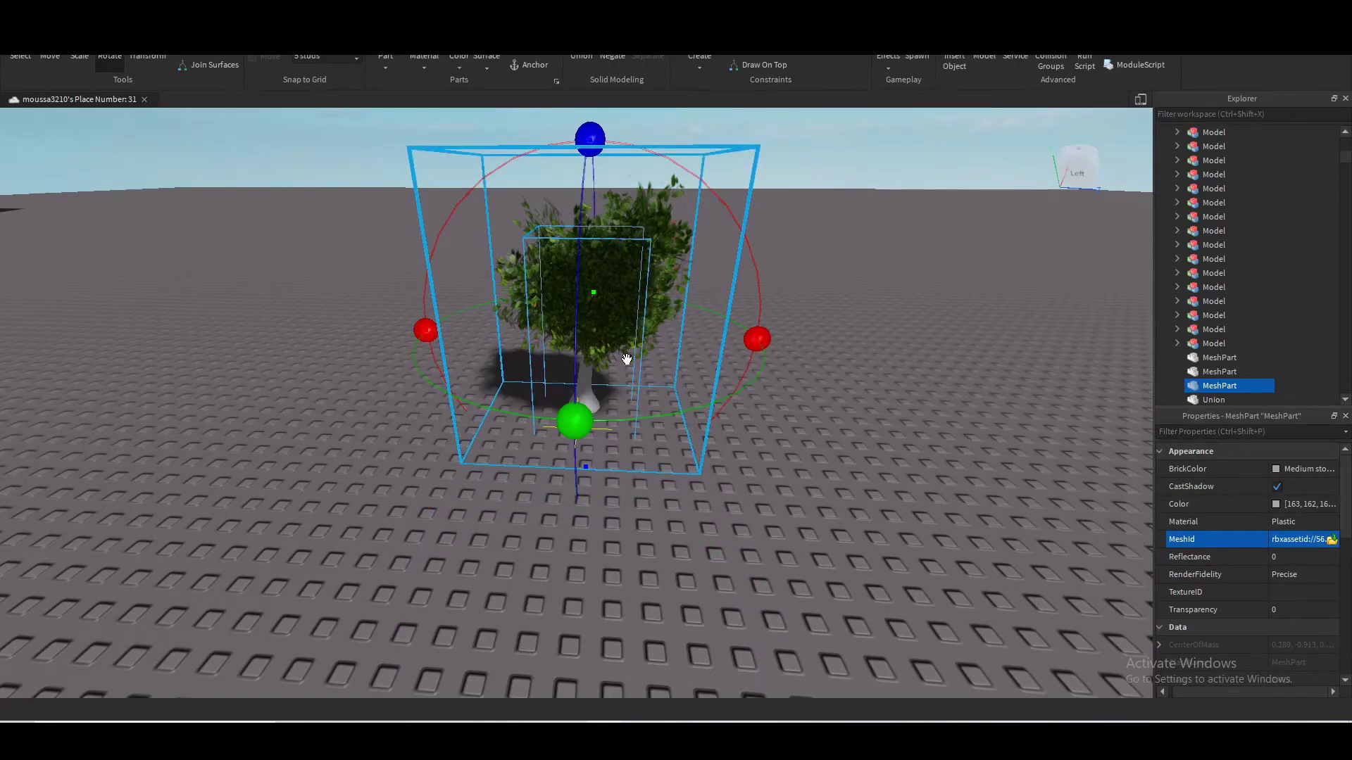
key("w")
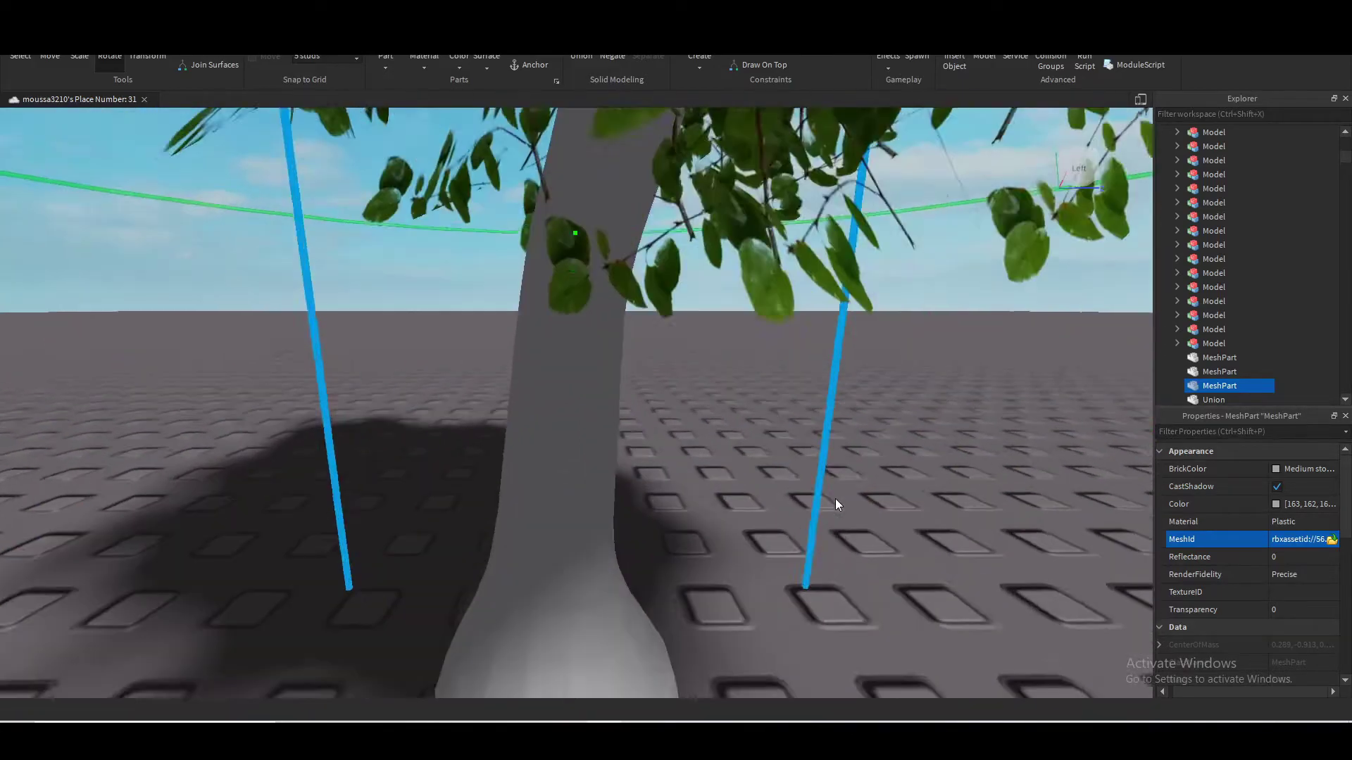
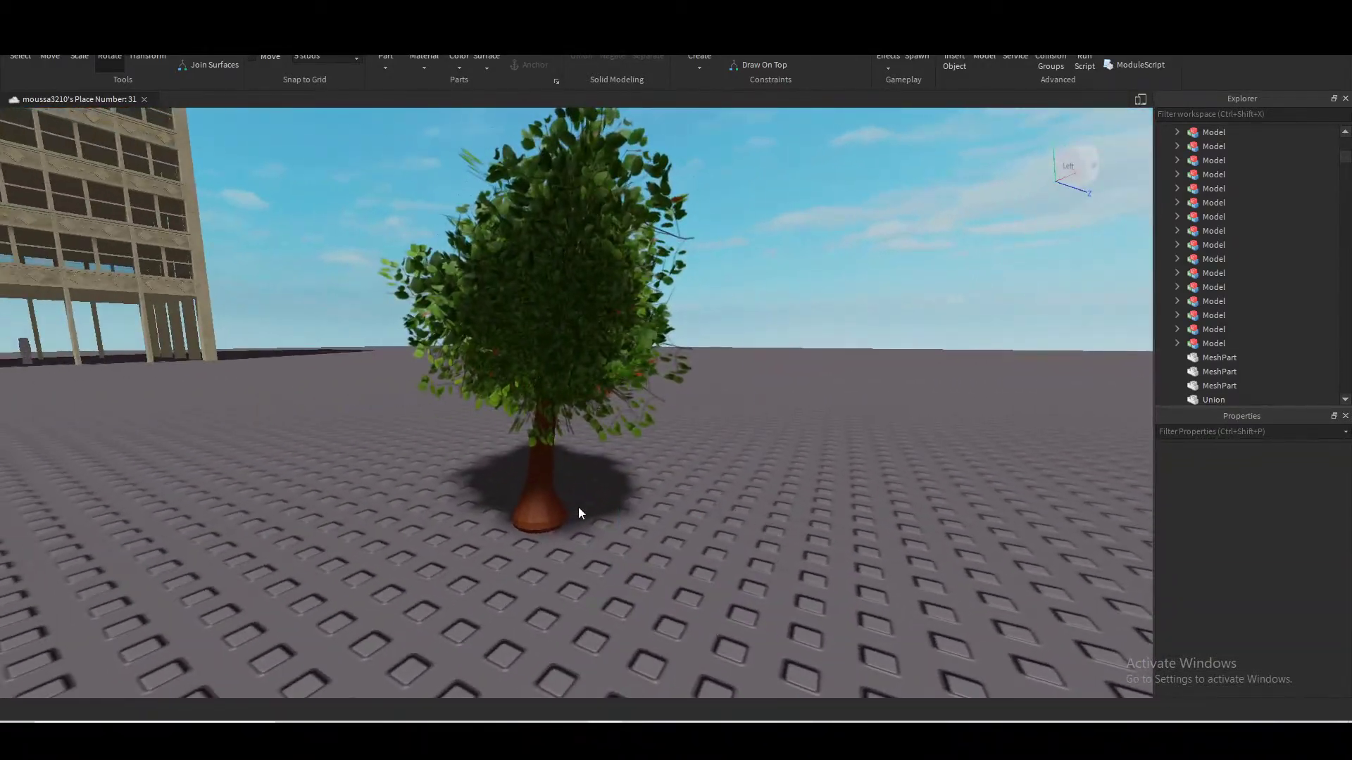
Select one of the tree's mesh parts and view its appearance properties from several camera angles
left_click(540, 487)
middle_click_drag(637, 538, 942, 417)
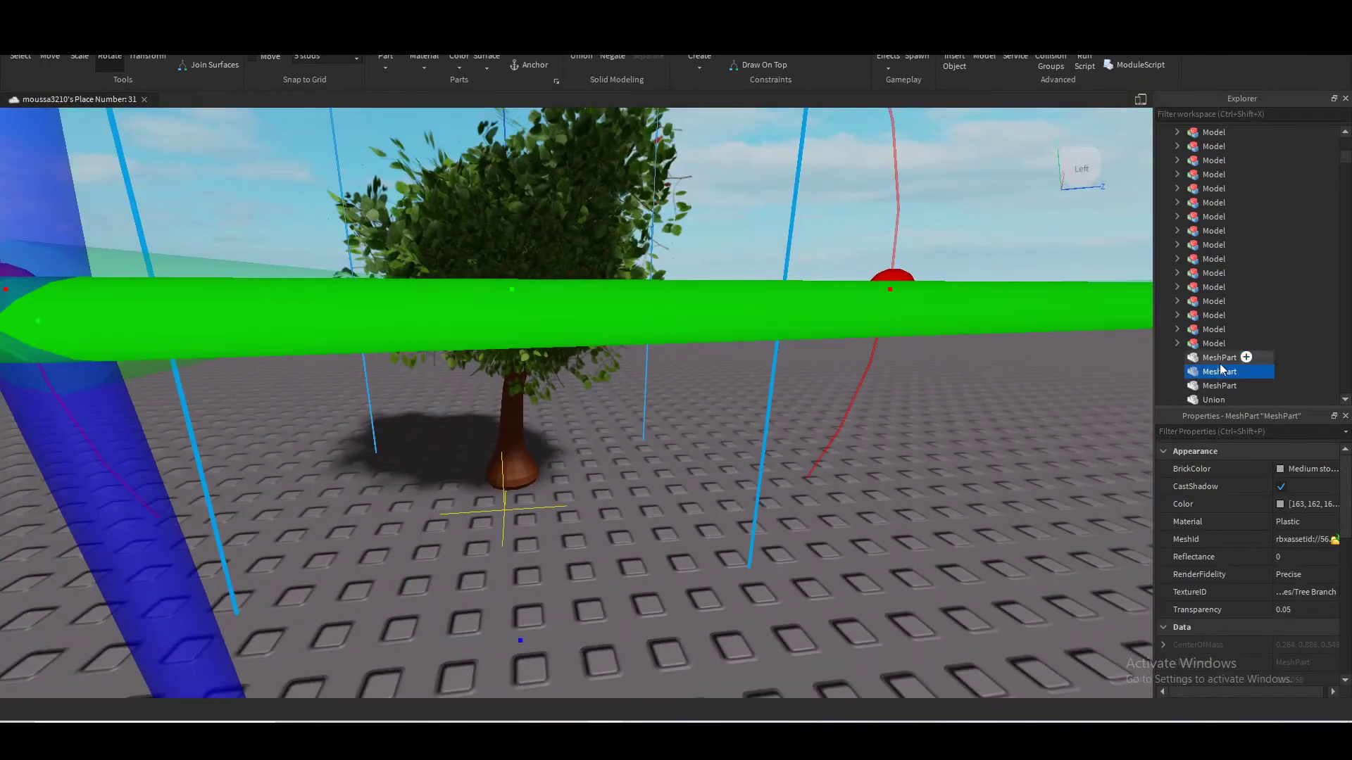
right_click_drag(517, 445, 661, 407)
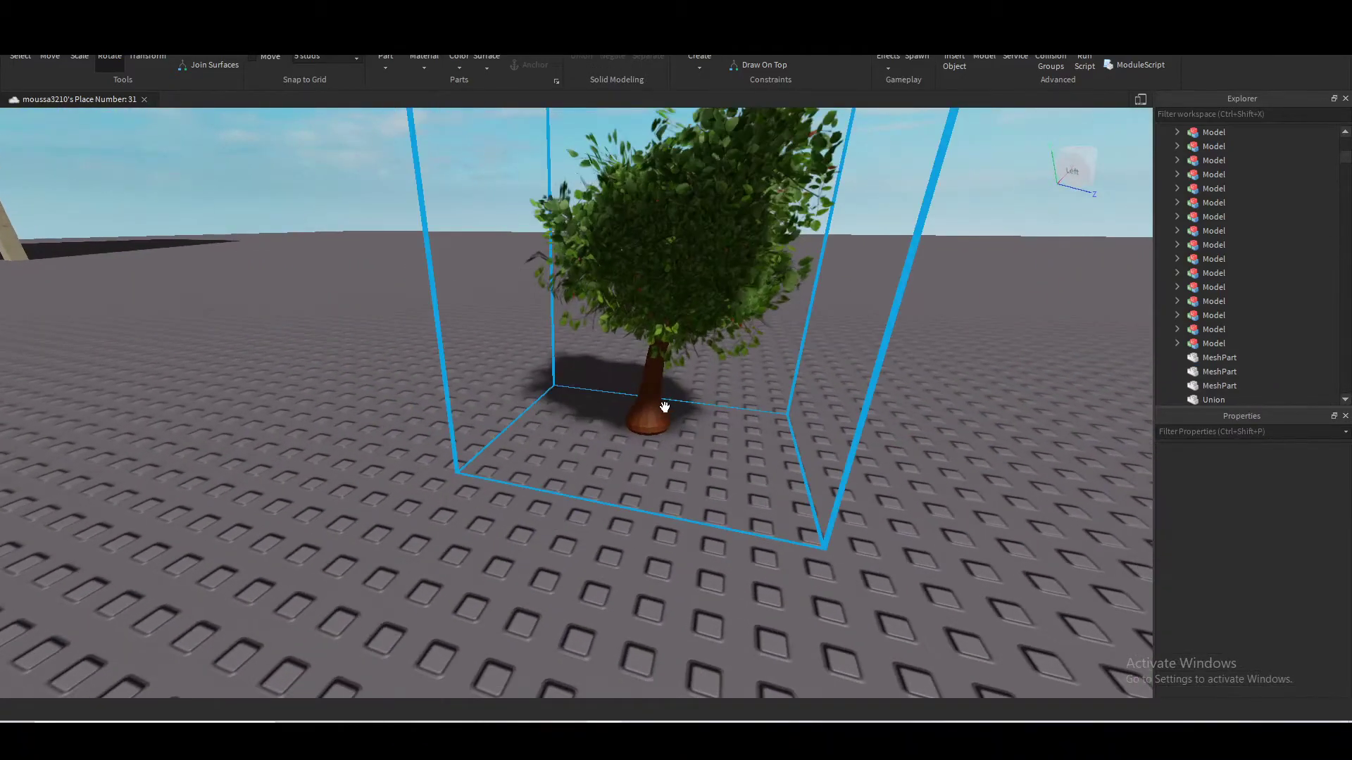
left_click(661, 407)
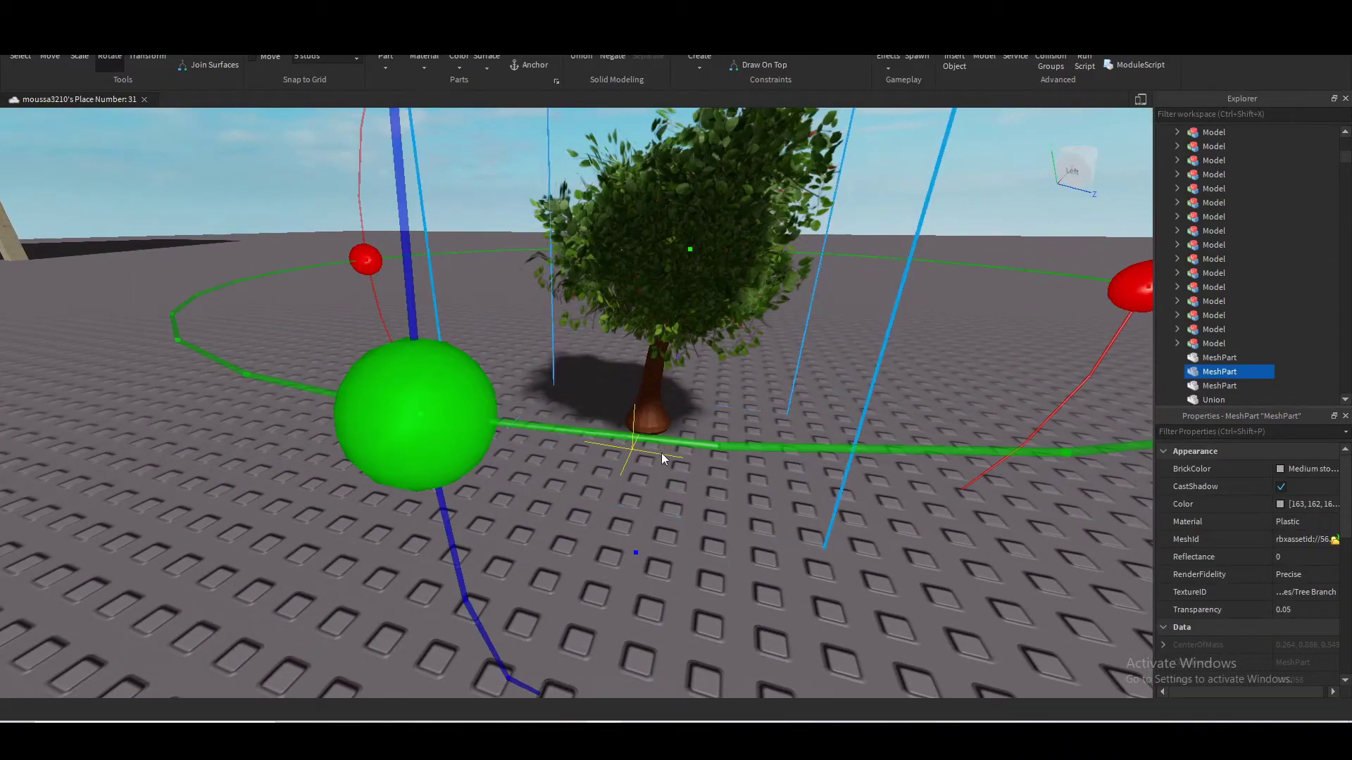
scroll(800, 622, "down", 2)
scroll(791, 609, "up", 5)
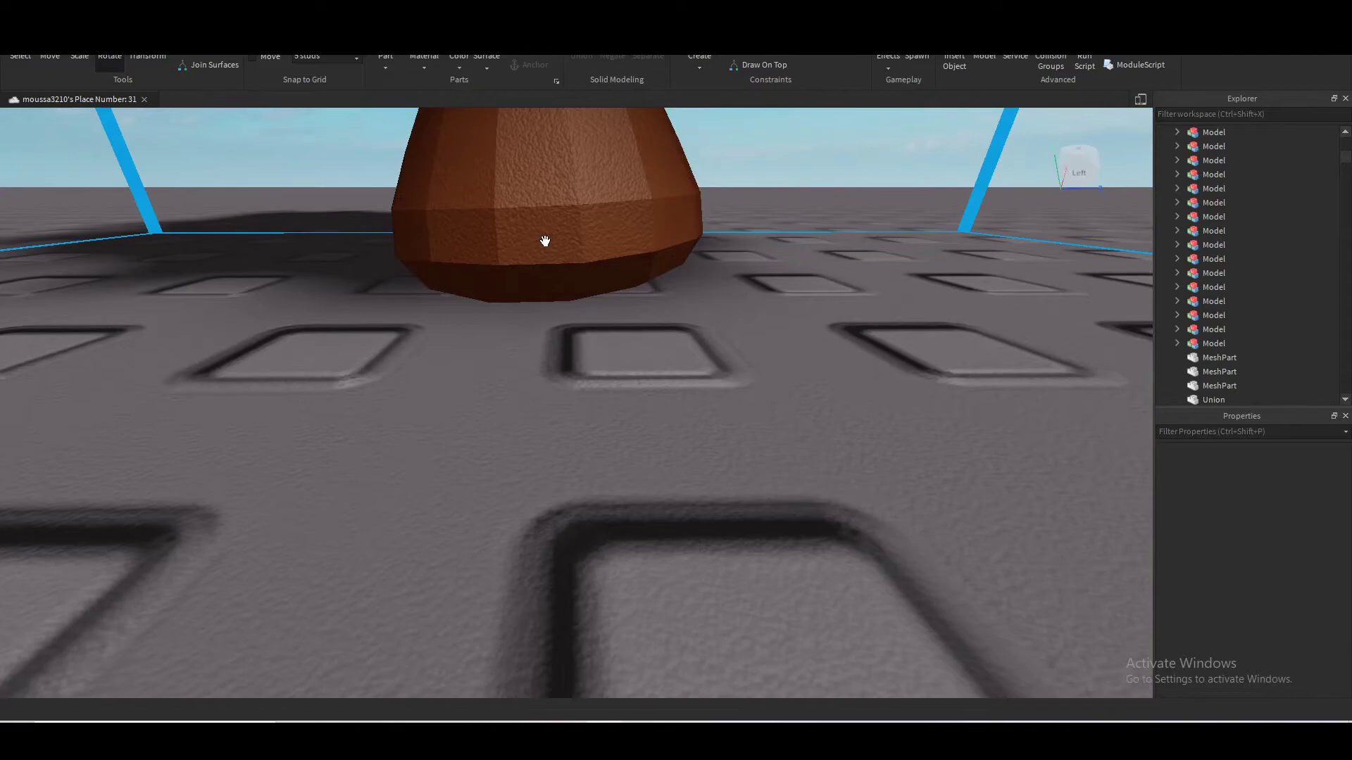
scroll(545, 243, "down", 4)
right_click_drag(551, 255, 556, 211)
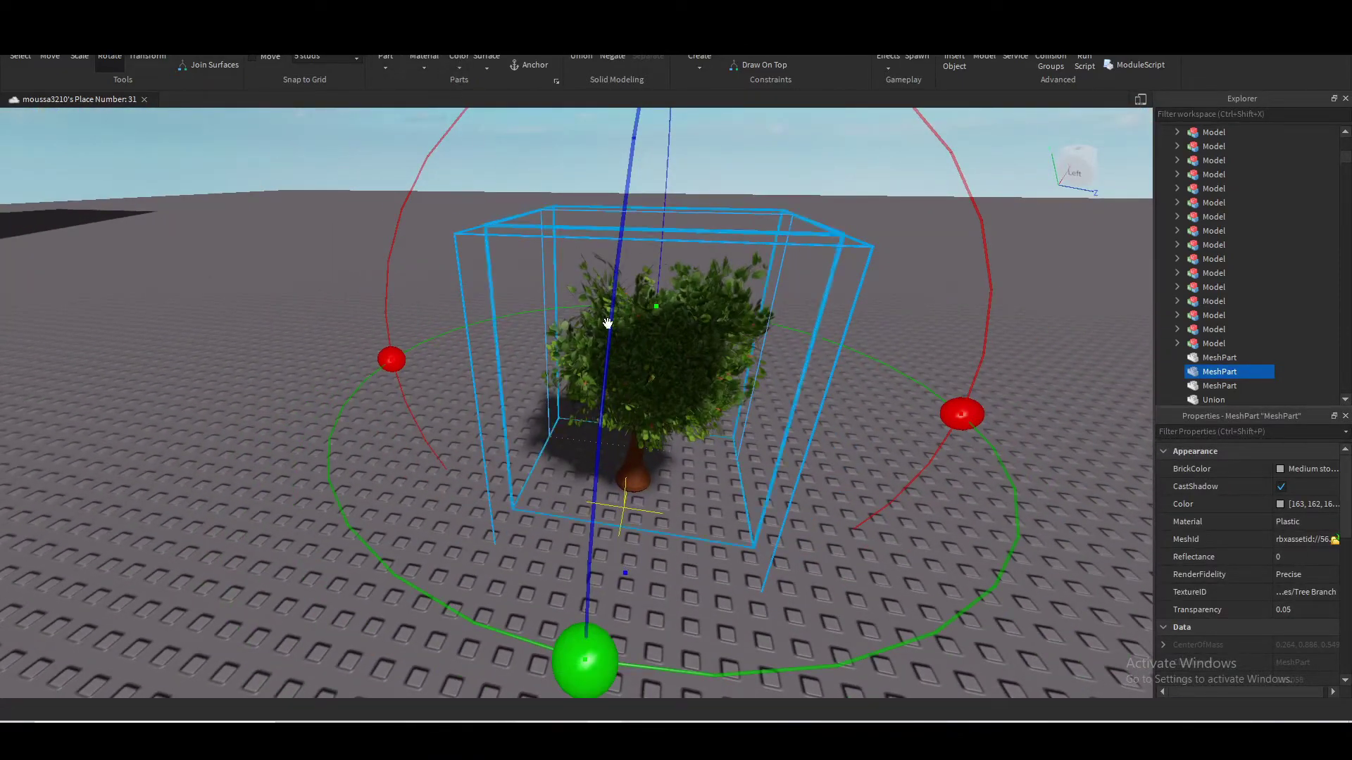
Try Cobblestone as the part's material, then set it back to Plastic
left_click(460, 64)
left_click(461, 63)
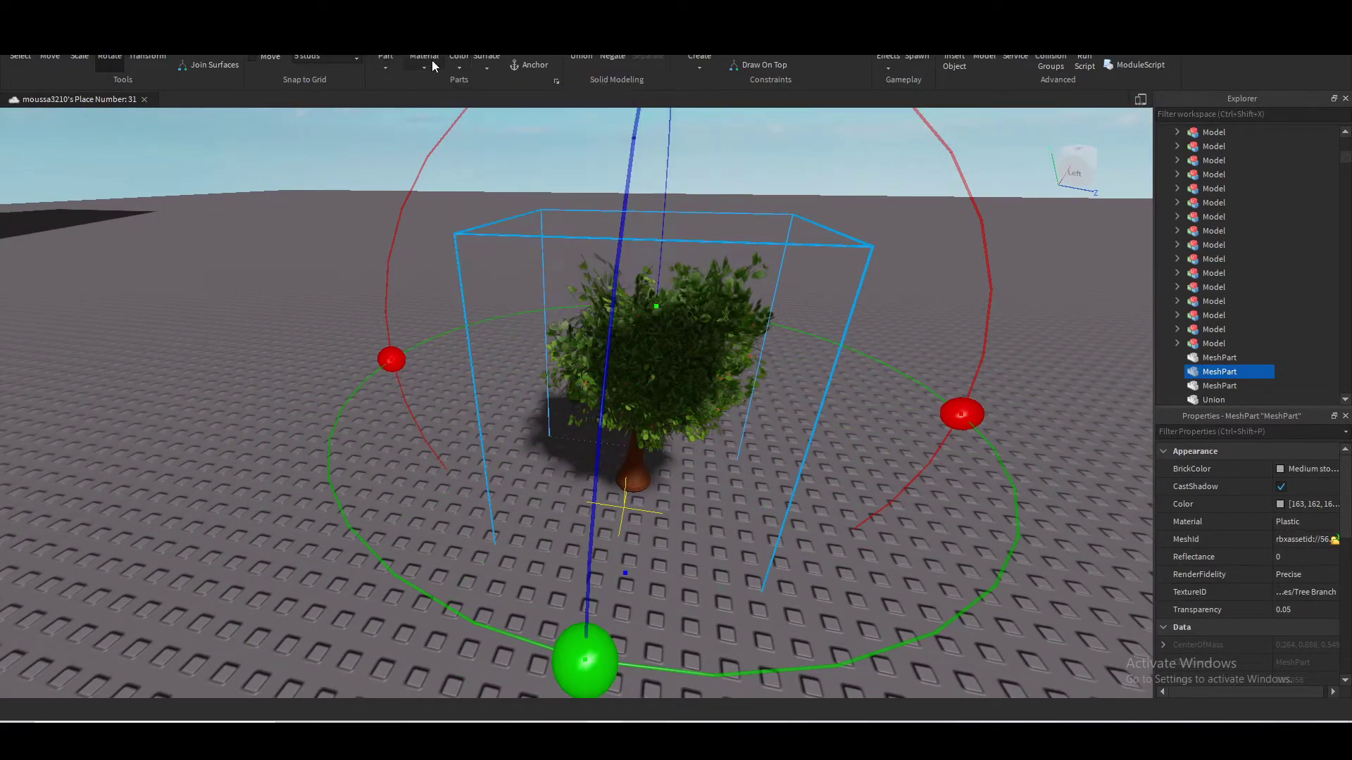
left_click(424, 64)
left_click(445, 187)
left_click(424, 63)
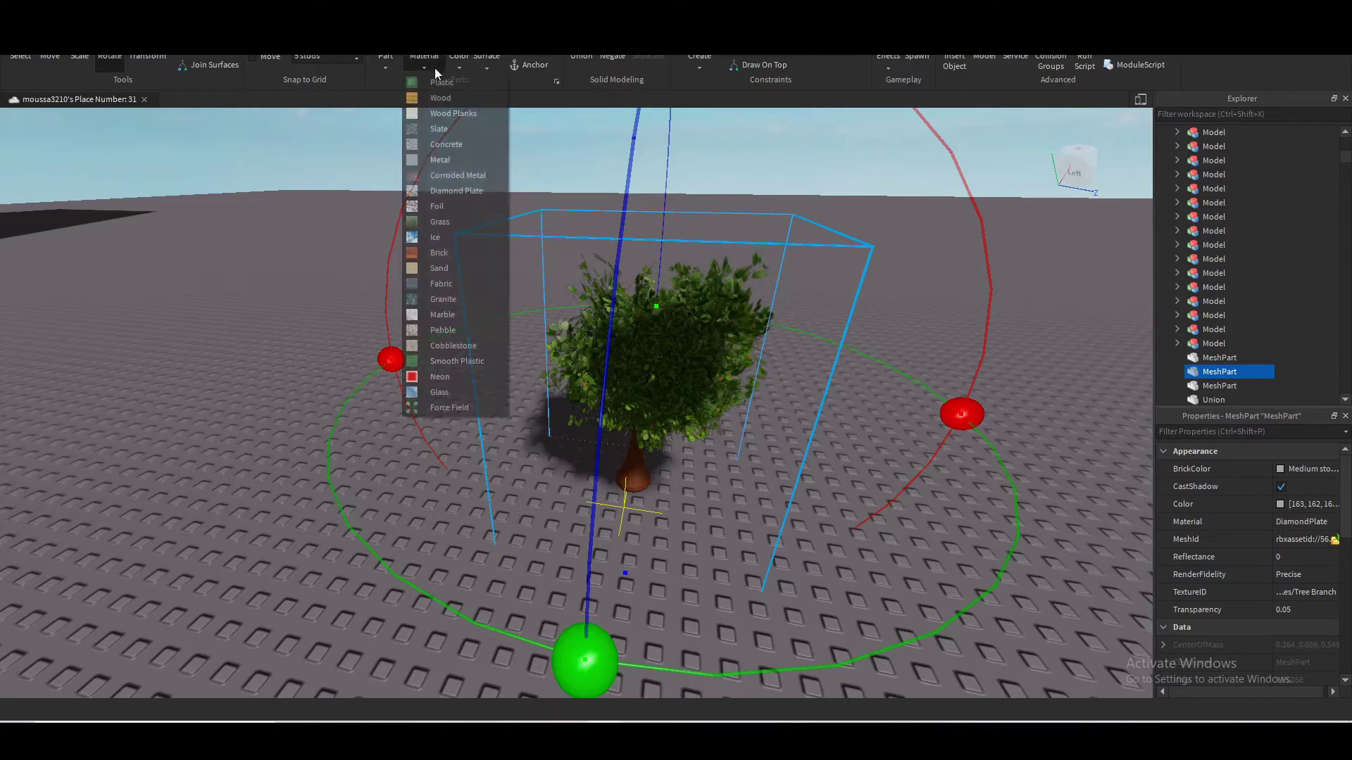
left_click(469, 356)
right_click_drag(464, 343, 632, 479)
scroll(633, 479, "down", 10)
left_click(424, 65)
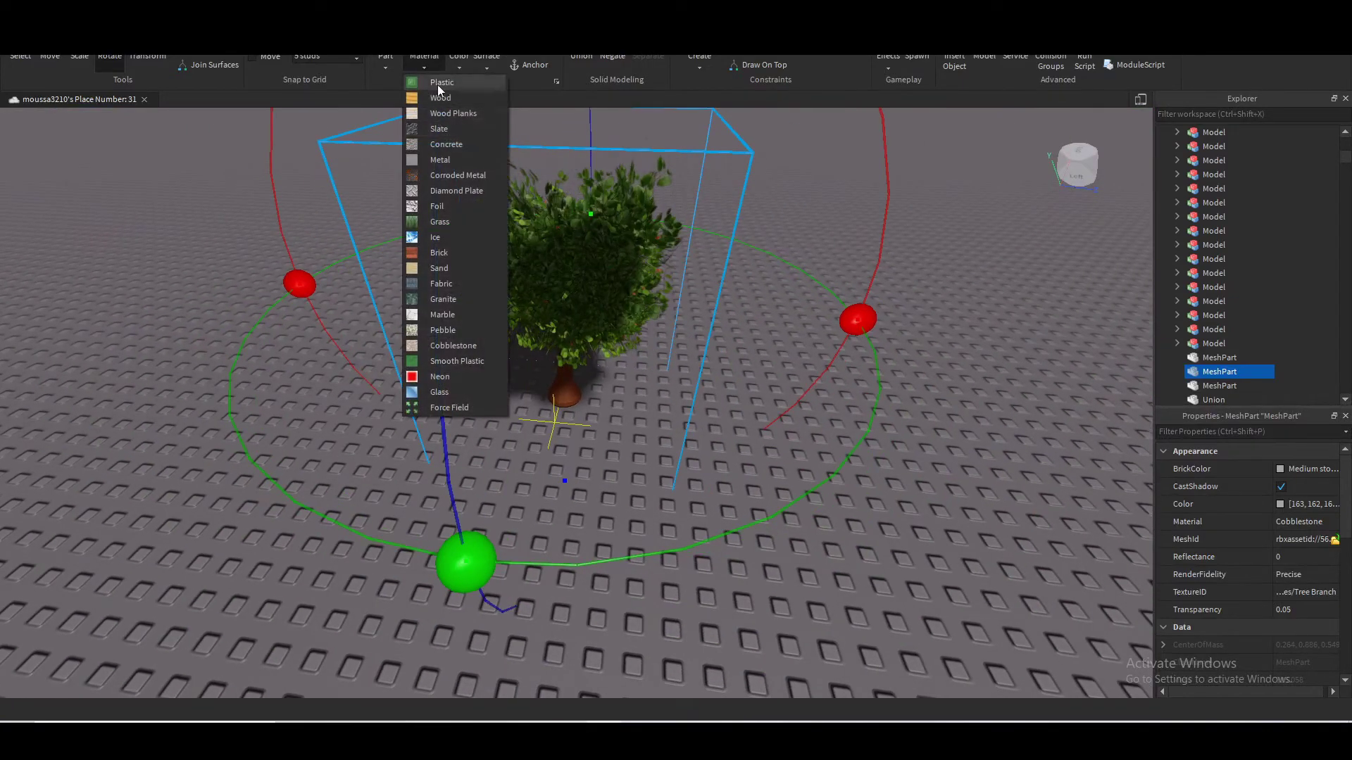
left_click(437, 83)
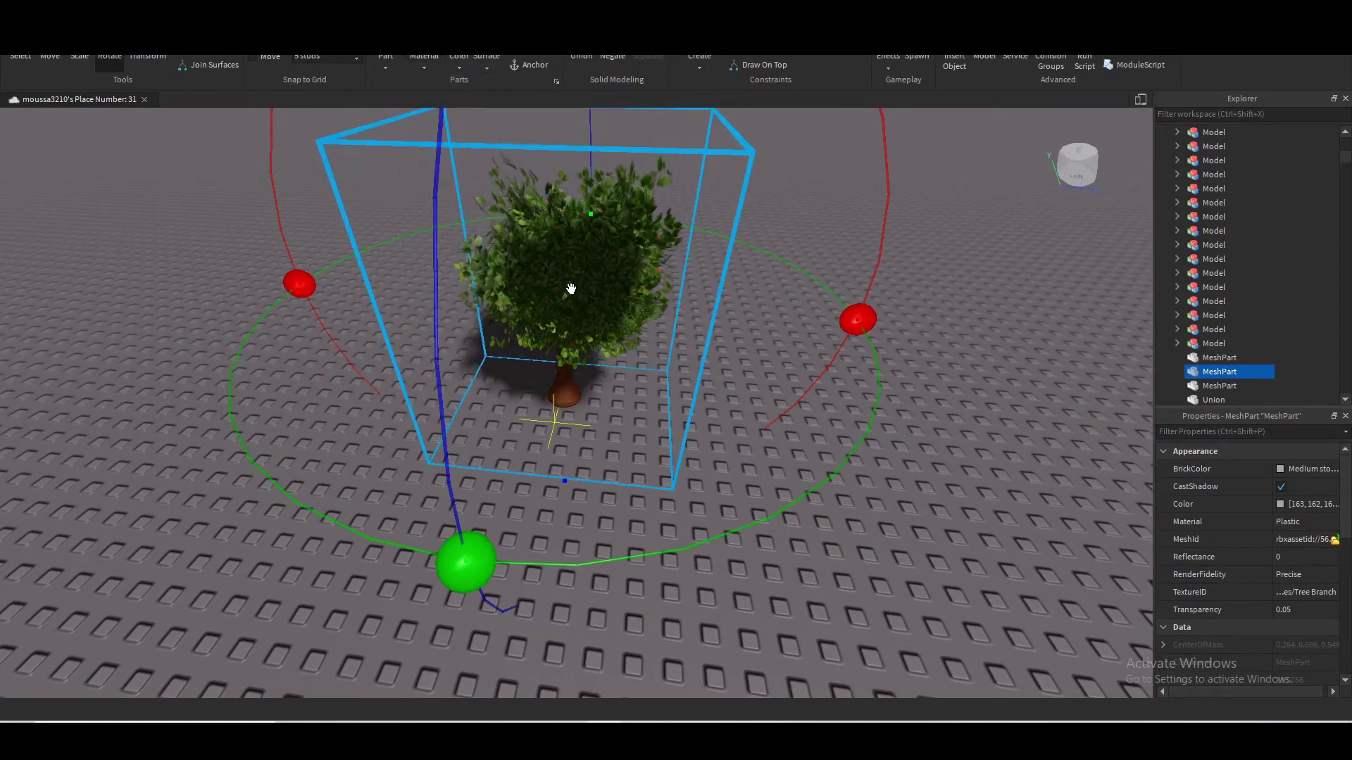
scroll(671, 336, "up", 5)
scroll(637, 395, "down", 5)
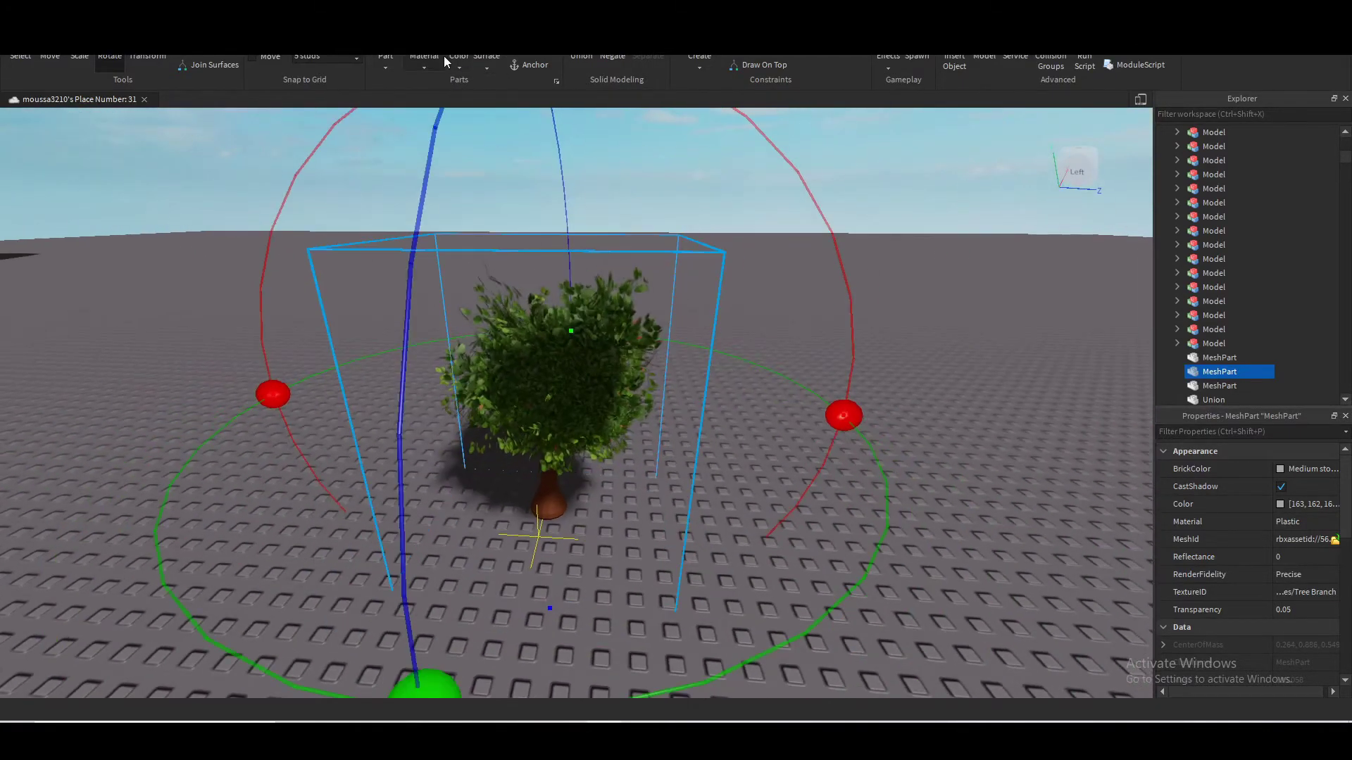
Set the part's colour to Dirt brown, then deselect it and view the trunk
left_click(459, 62)
left_click(519, 293)
left_click(940, 583)
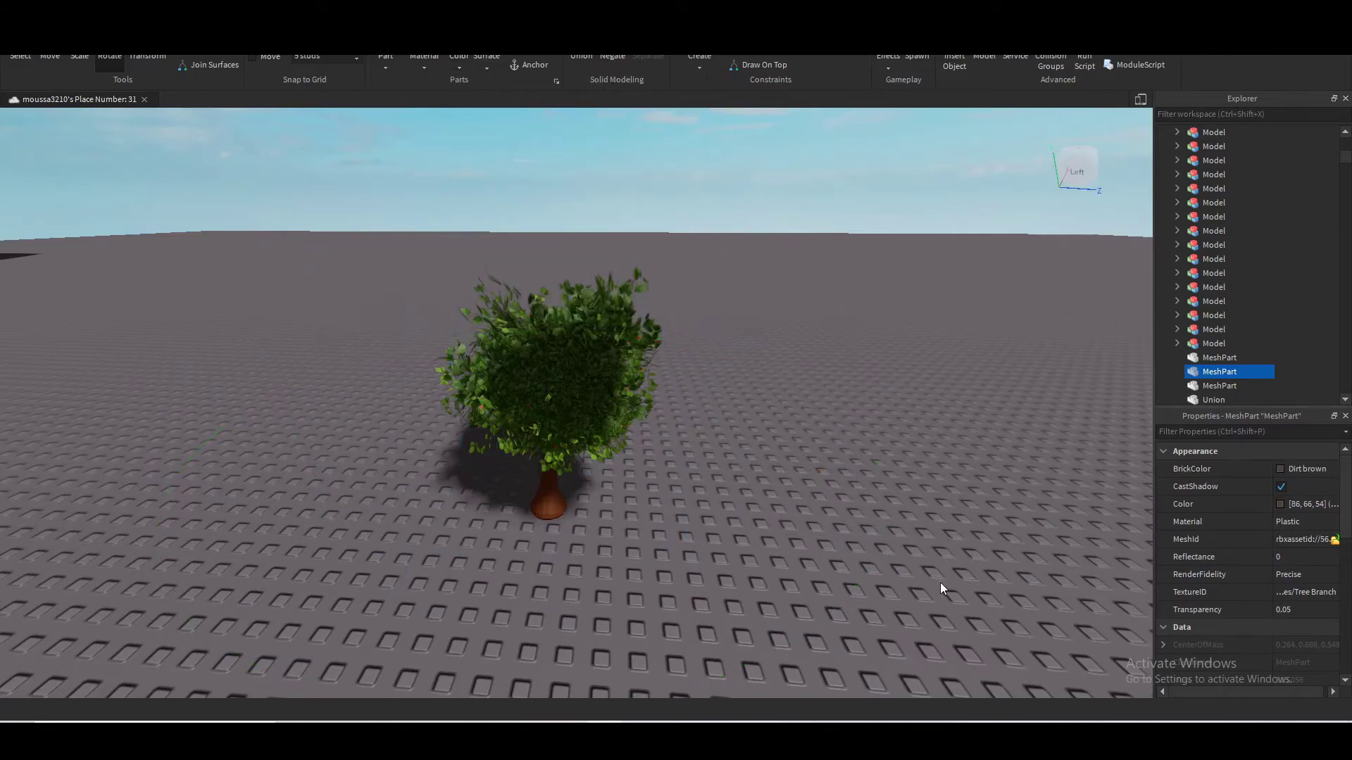
right_click_drag(941, 582, 866, 508)
scroll(865, 508, "up", 5)
scroll(865, 508, "down", 10)
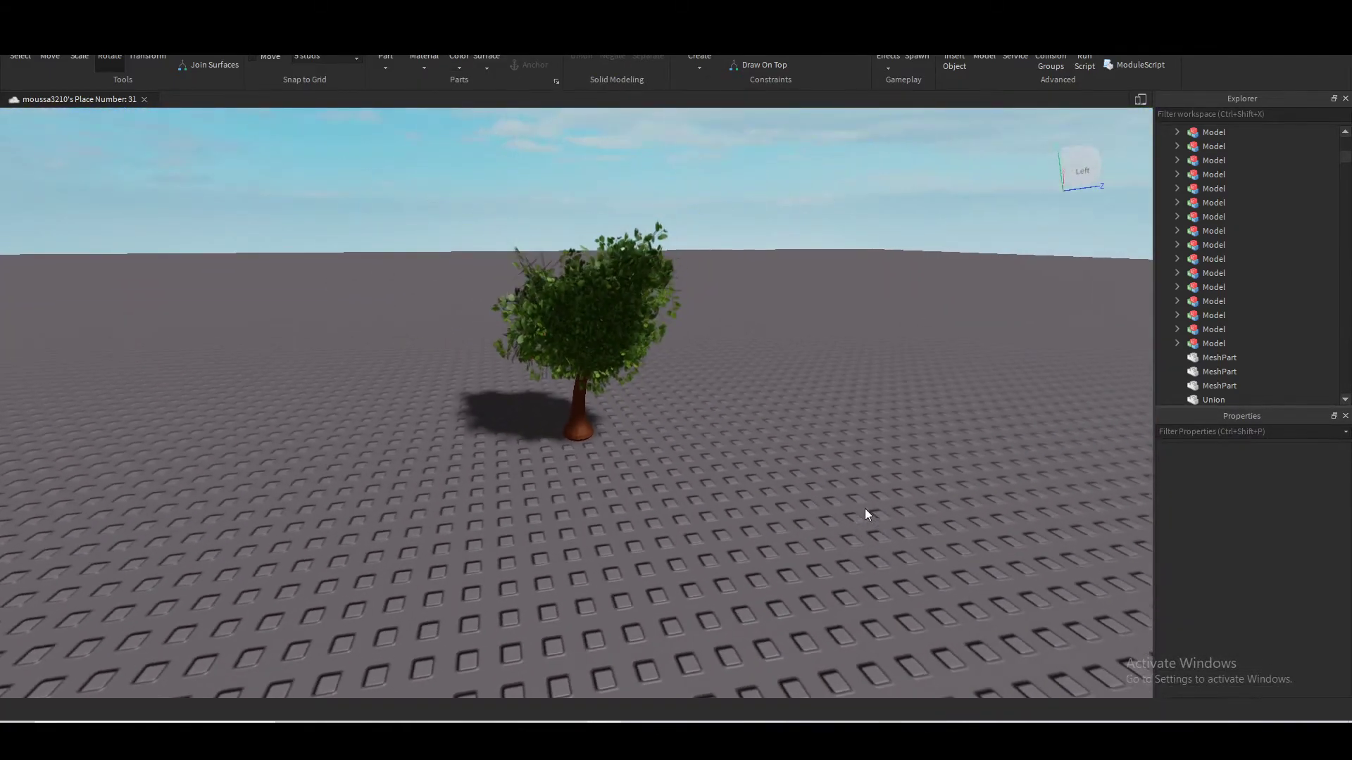
scroll(864, 509, "up", 3)
Box-select the three tree mesh parts together, then orbit around the tree to check it
left_click_drag(274, 165, 761, 609)
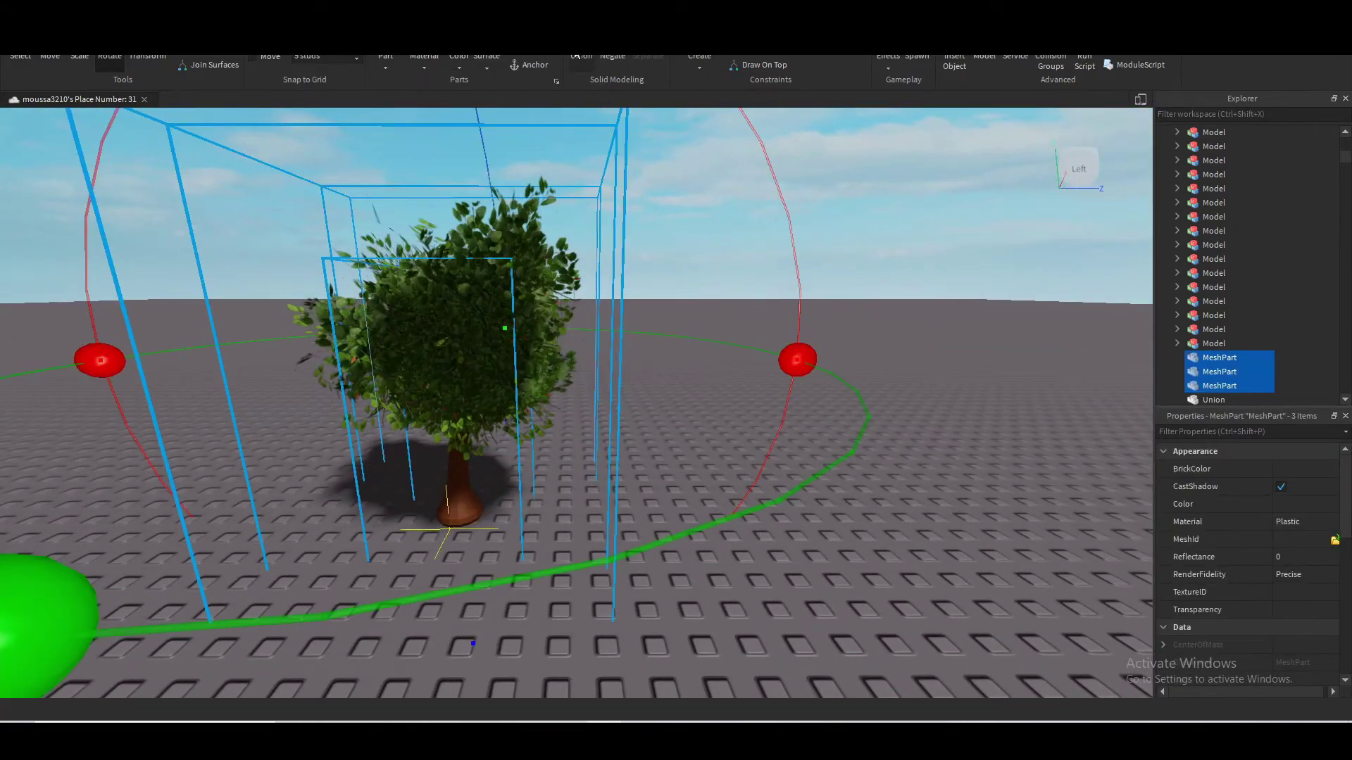
right_click_drag(607, 134, 883, 578)
left_click(795, 563)
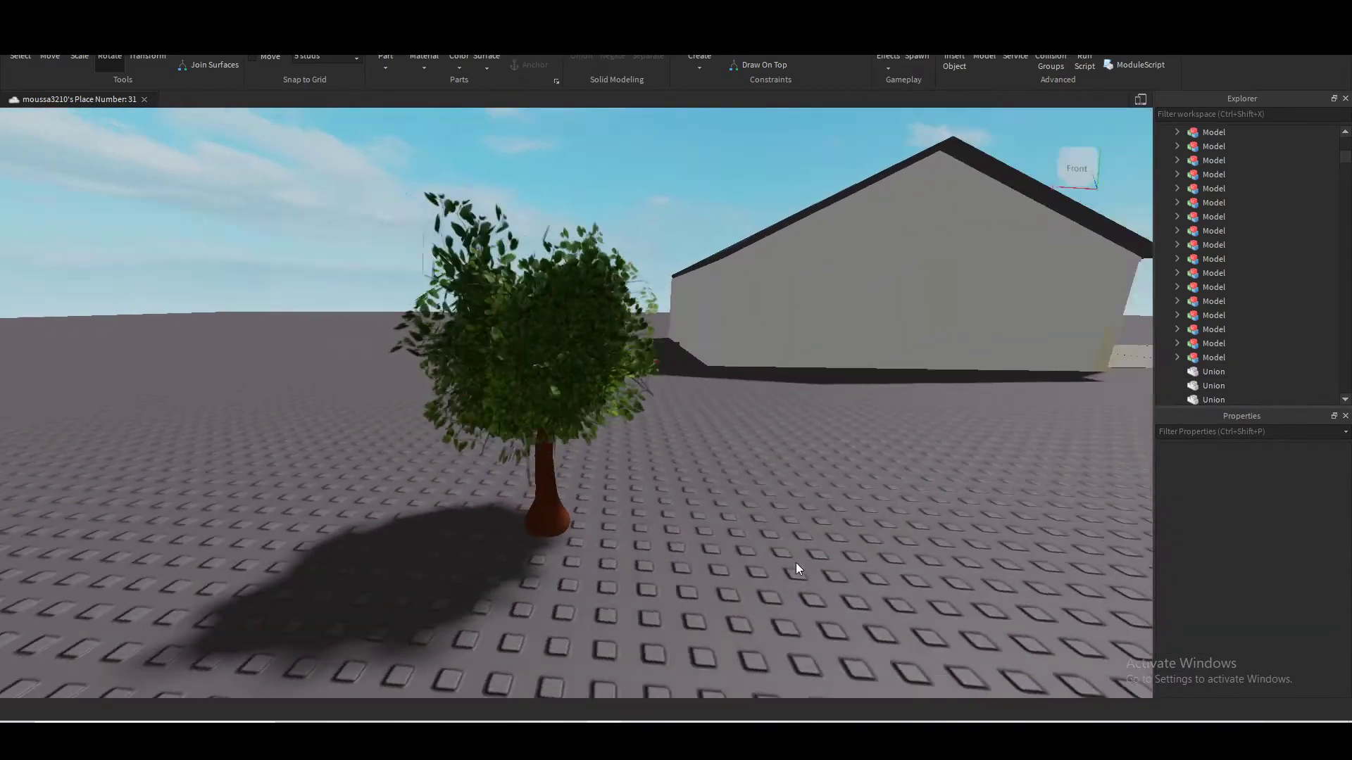
mouse_move(798, 562)
right_mouse_down()
mouse_move(811, 565)
mouse_move(800, 559)
right_mouse_up()
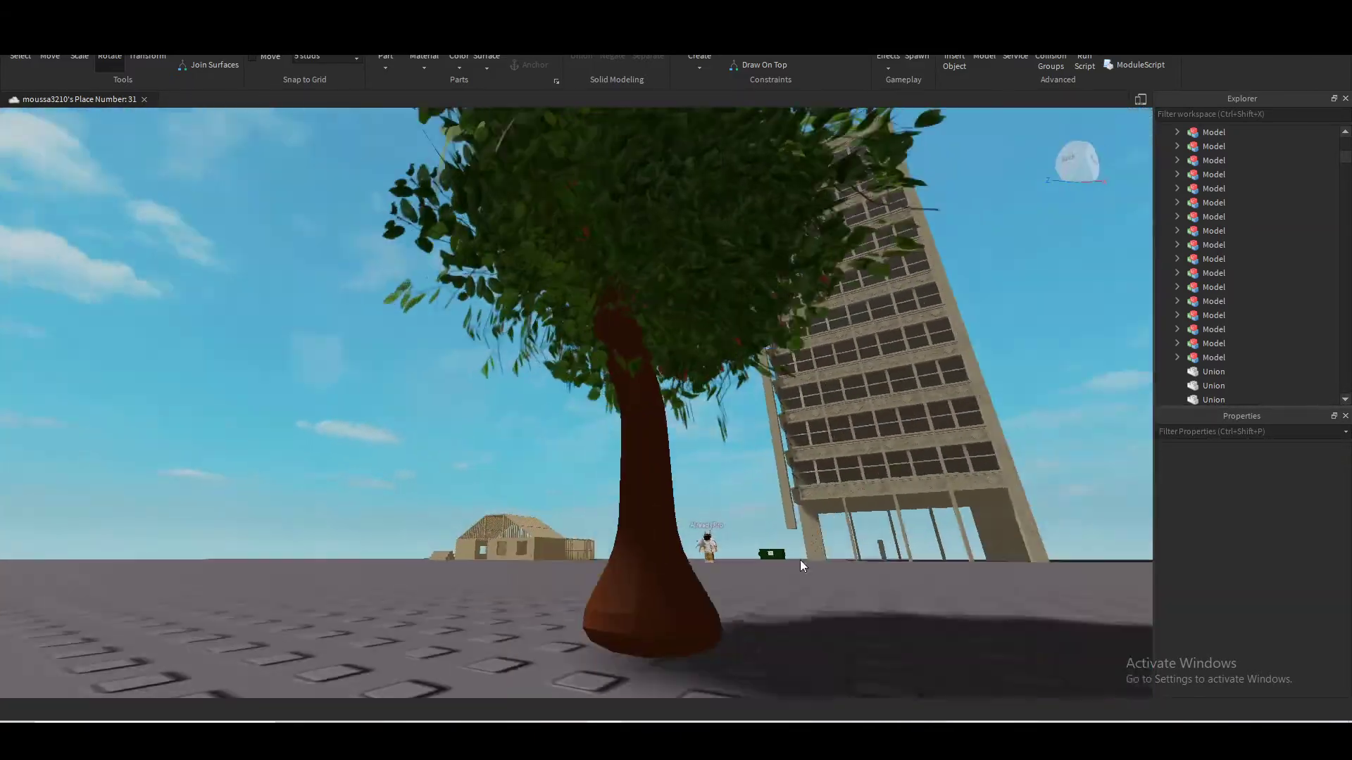